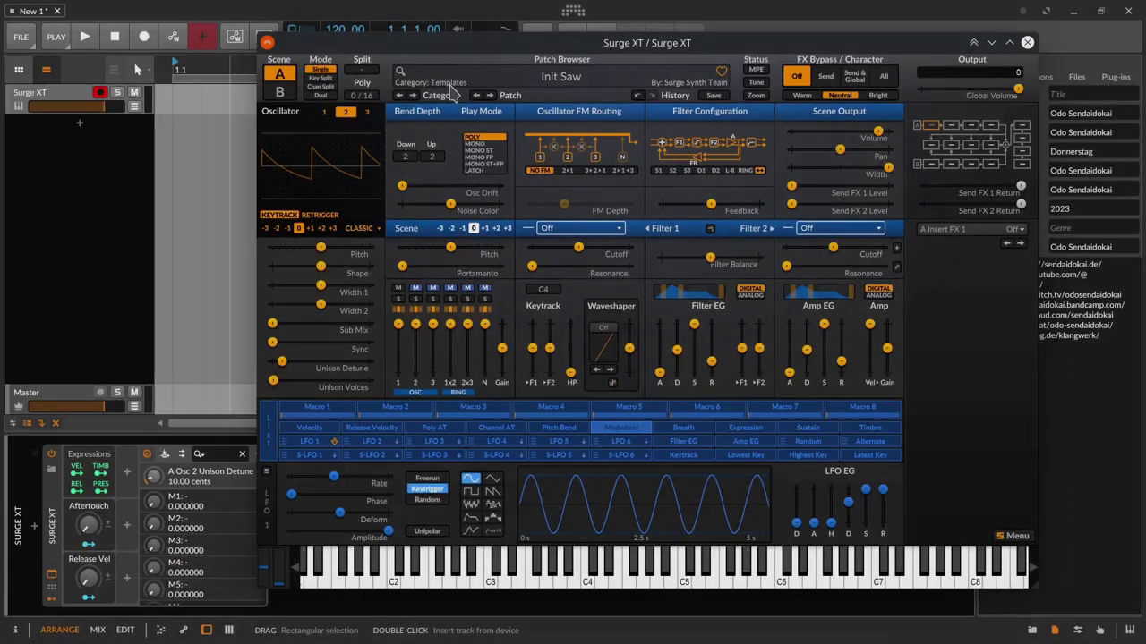
Step: Search the patch library for "Cyber pad" and load the Cyber Pad patch
{"action": "left_click", "coordinate": [402, 72]}
{"action": "type", "text": "Cyber pad"}
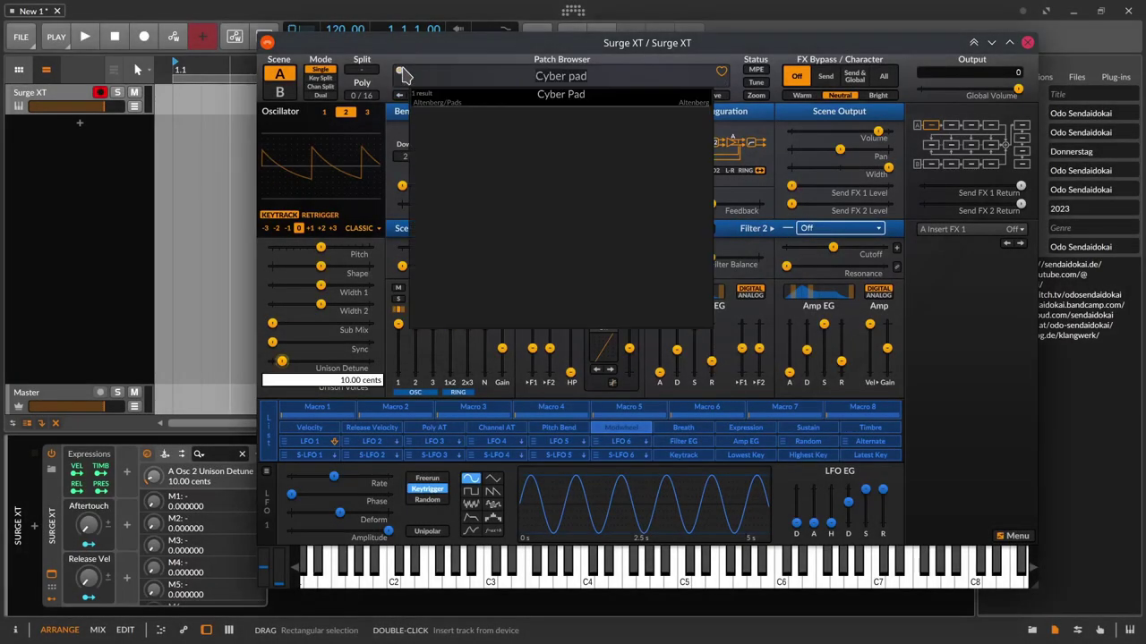
{"action": "left_click", "coordinate": [582, 98]}
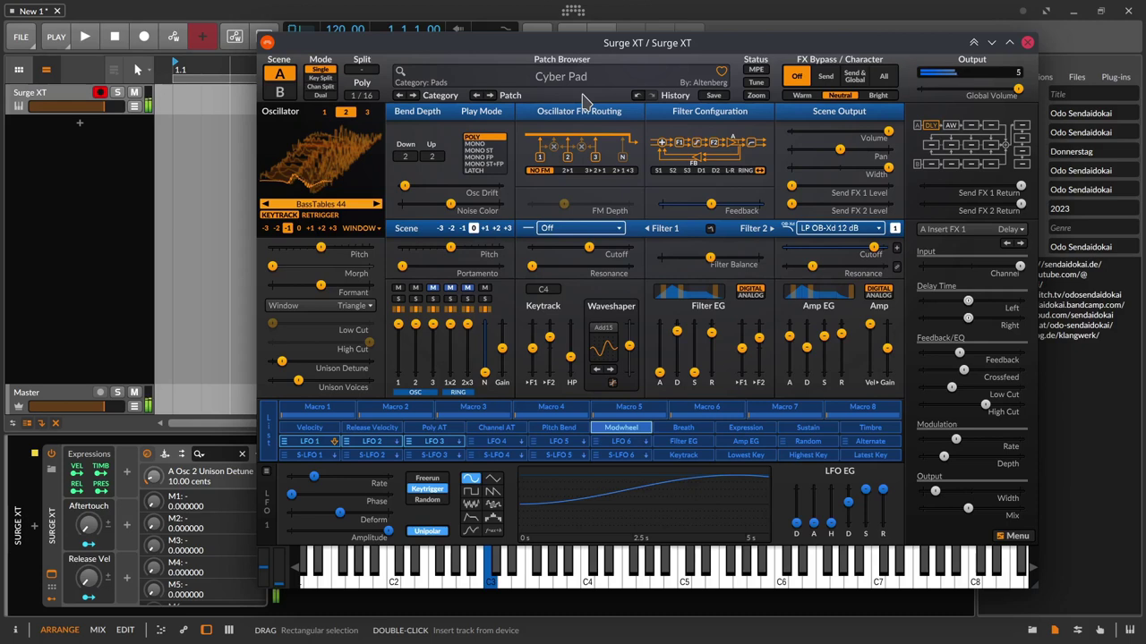
Step: Compare the wavetable settings of oscillators 1 and 2, ending on oscillator 2
{"action": "left_click", "coordinate": [325, 112]}
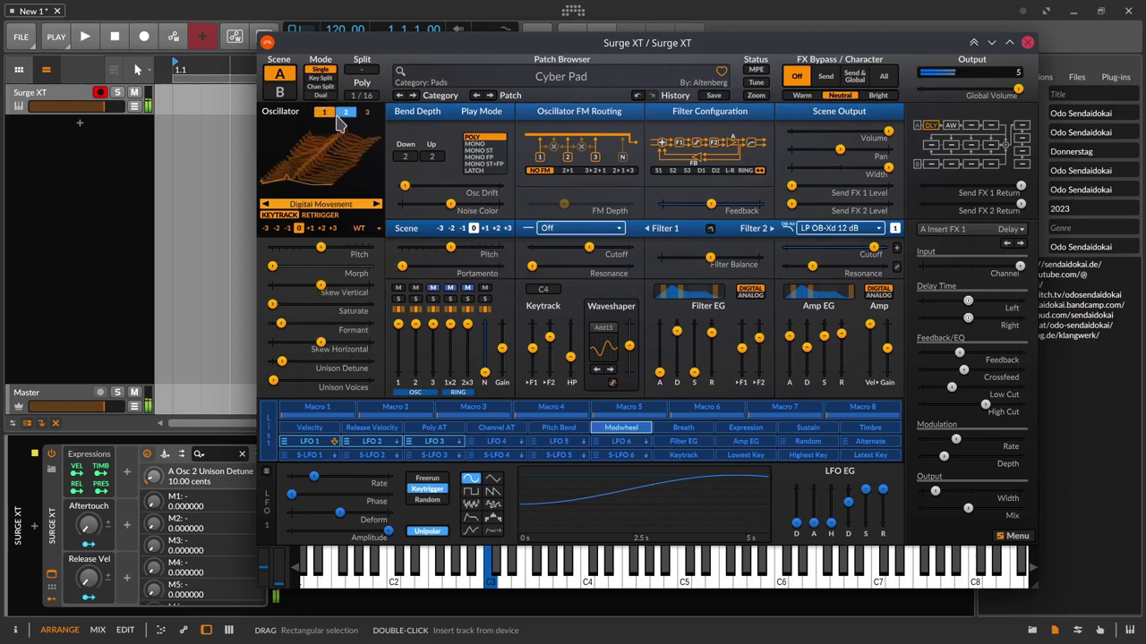
{"action": "left_click", "coordinate": [345, 112]}
{"action": "left_click", "coordinate": [325, 112]}
{"action": "left_click", "coordinate": [346, 112]}
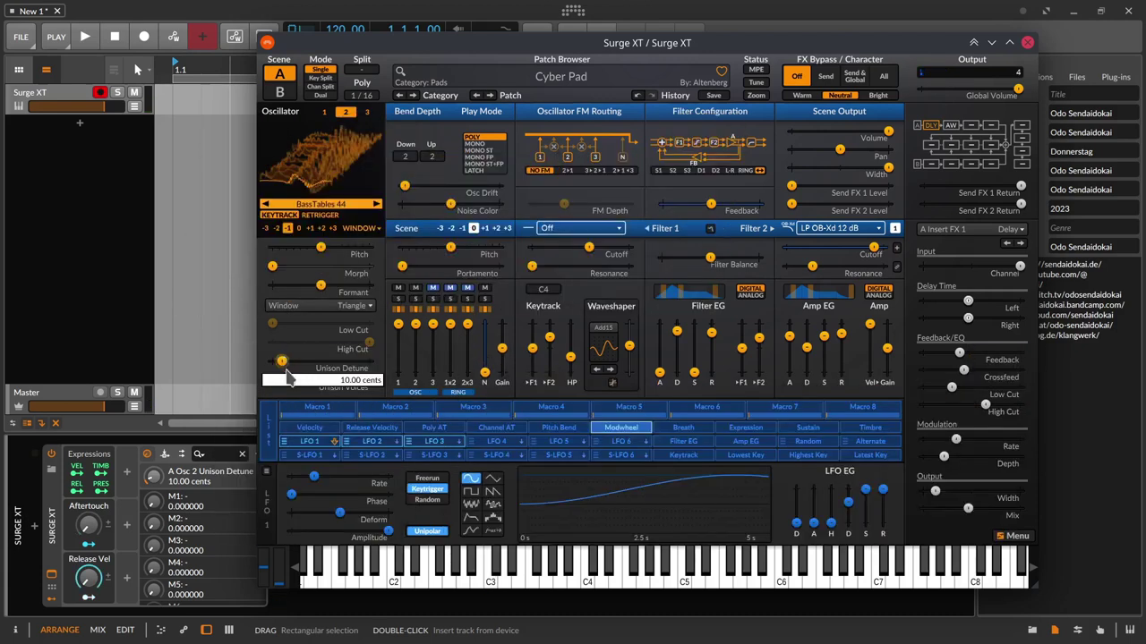
Step: Route the Modwheel to increase oscillator 2's unison detune and the pre-filter gain, leaving modulation assignment mode
{"action": "left_click", "coordinate": [607, 430]}
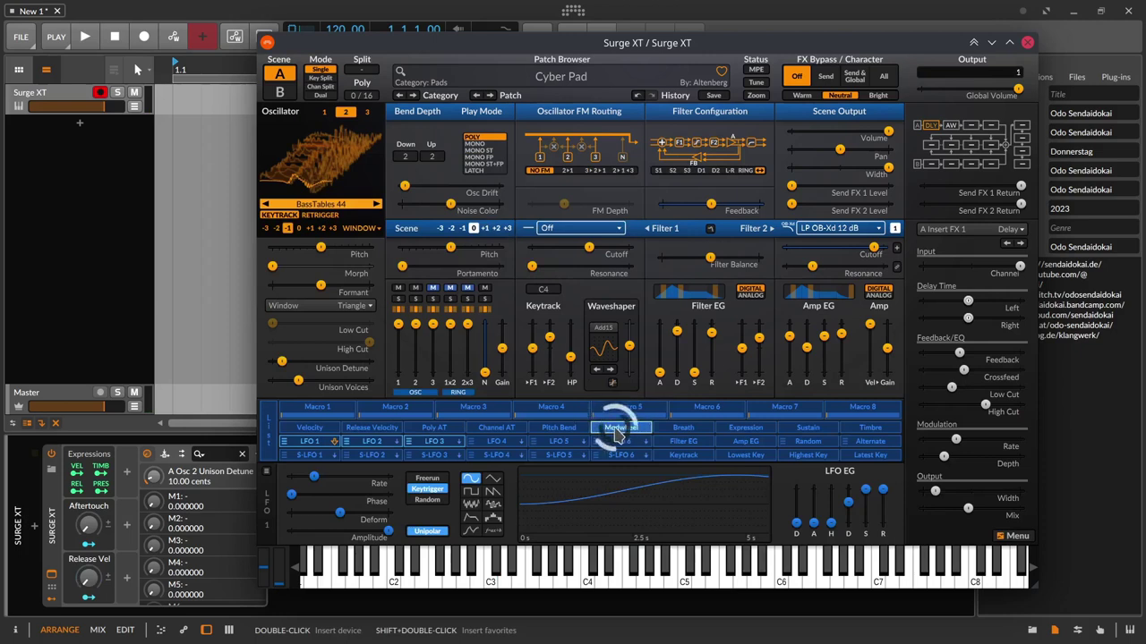
{"action": "left_click_drag", "start_coordinate": [283, 361], "coordinate": [320, 361]}
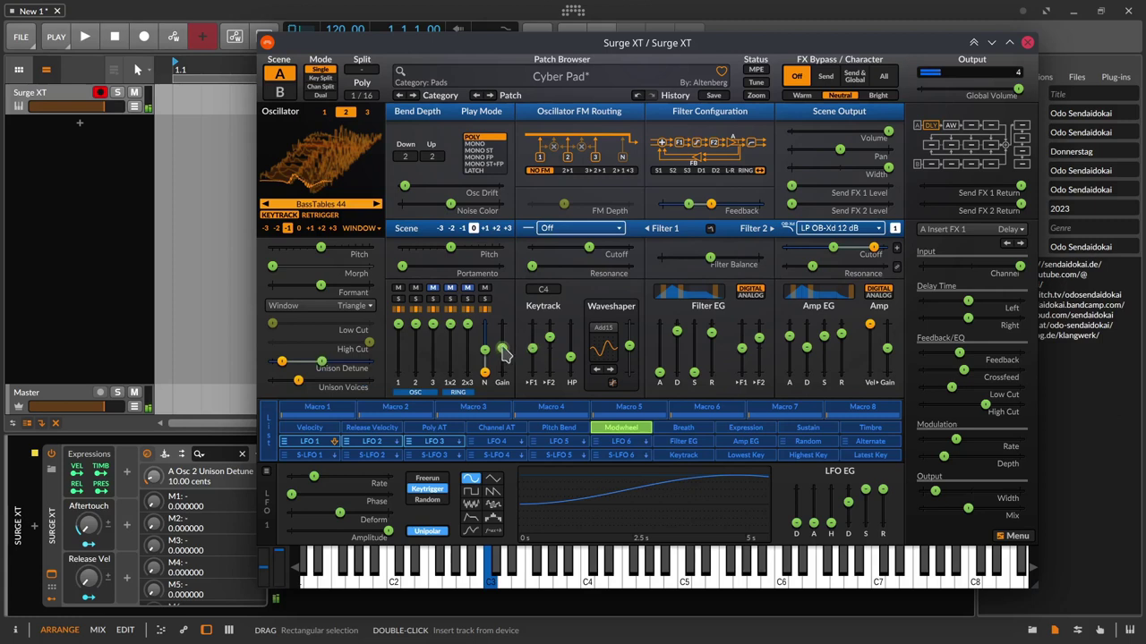
{"action": "left_click_drag", "start_coordinate": [502, 348], "coordinate": [502, 338]}
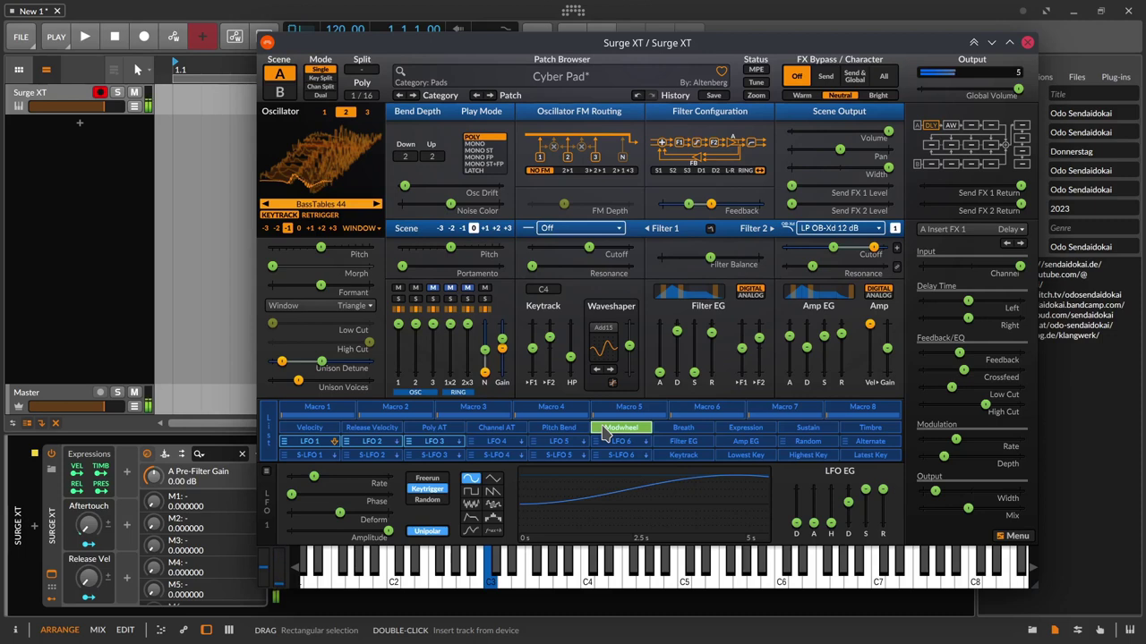
{"action": "left_click", "coordinate": [605, 431]}
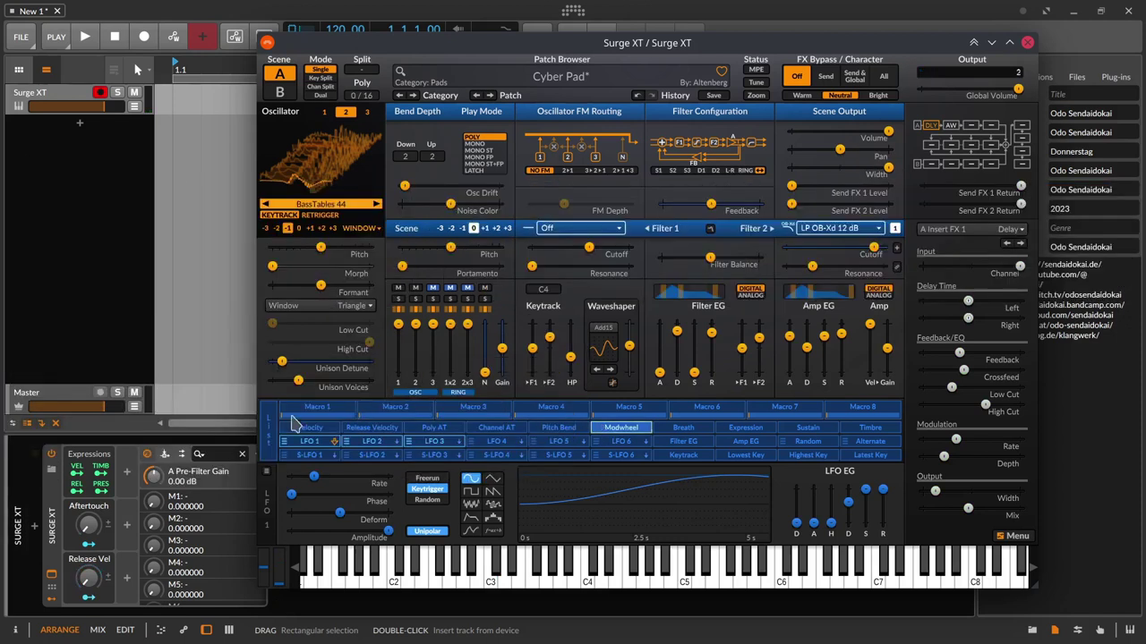
Step: Add two MIDI modulators to the Surge XT device, one sending CC 1 and the other set to CC 11
{"action": "left_click", "coordinate": [126, 476]}
{"action": "type", "text": "midi"}
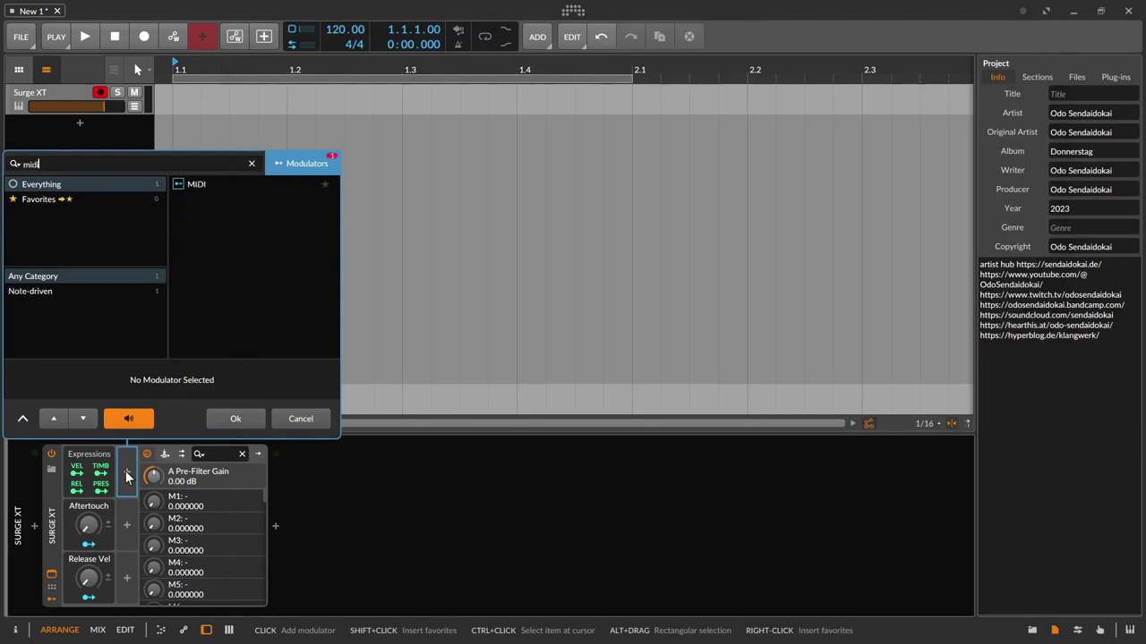
{"action": "key", "text": "Return"}
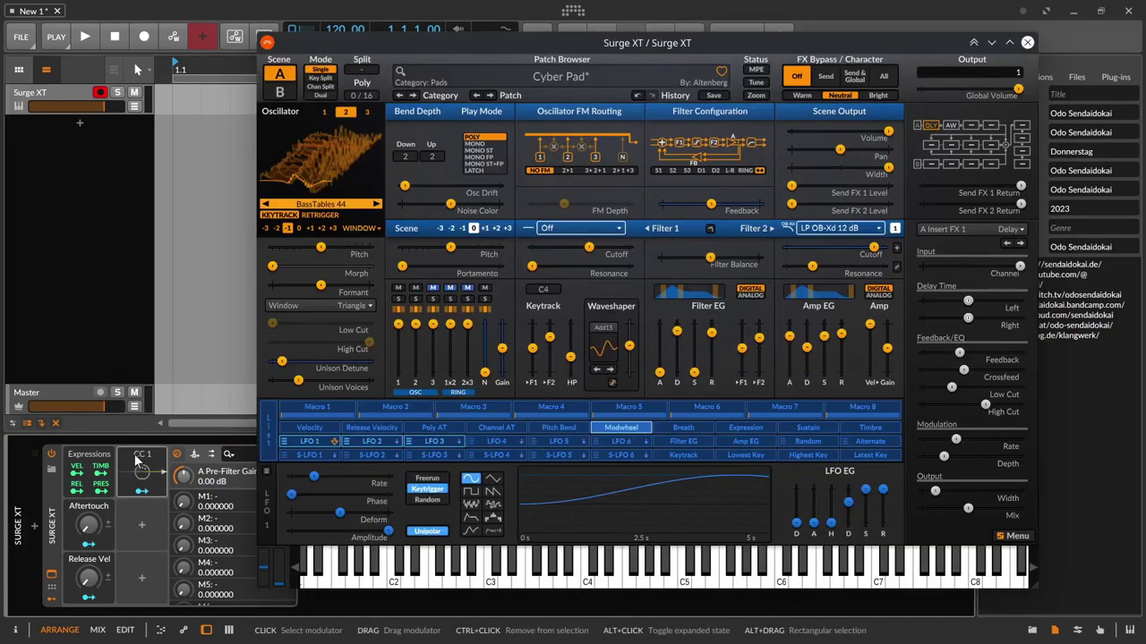
{"action": "left_click", "coordinate": [140, 522]}
{"action": "key", "text": "Return"}
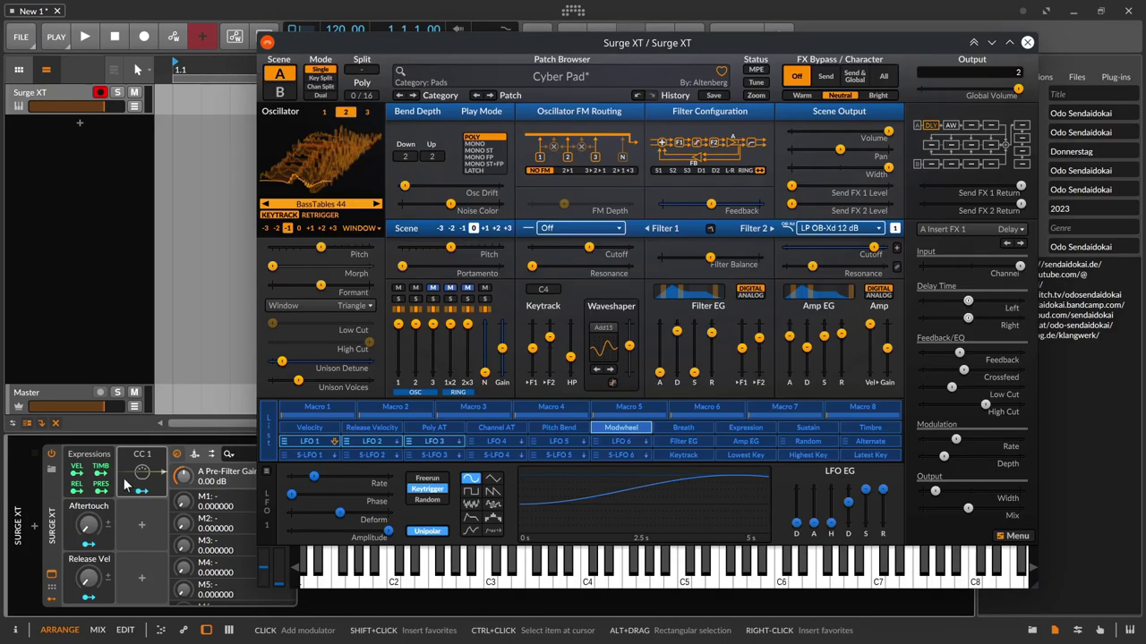
{"action": "left_click", "coordinate": [138, 517]}
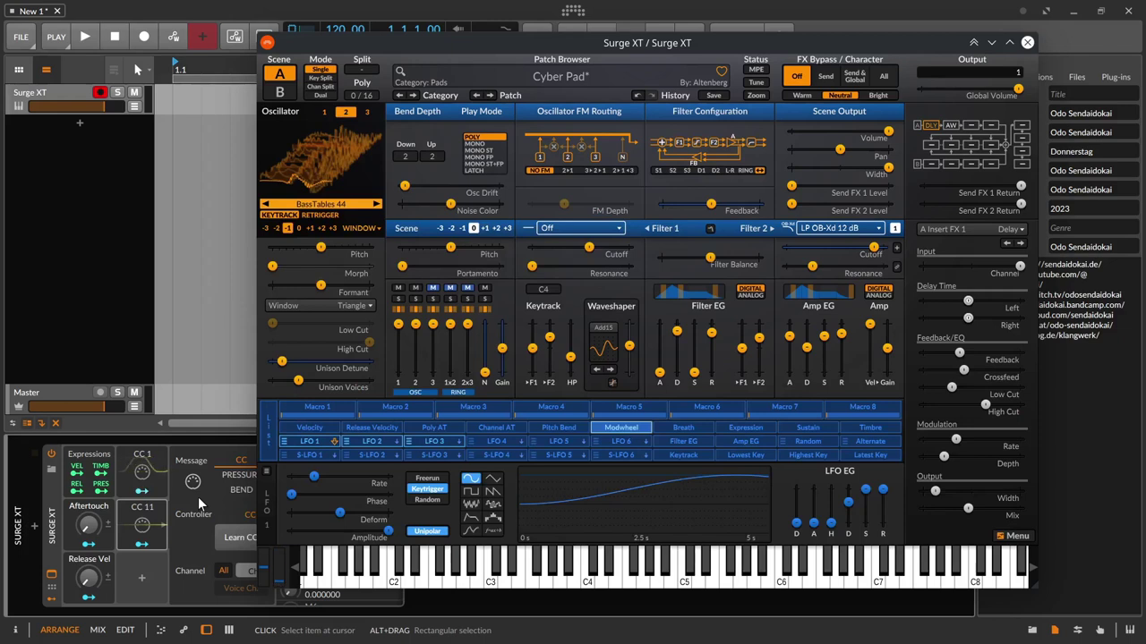
{"action": "left_click", "coordinate": [152, 513]}
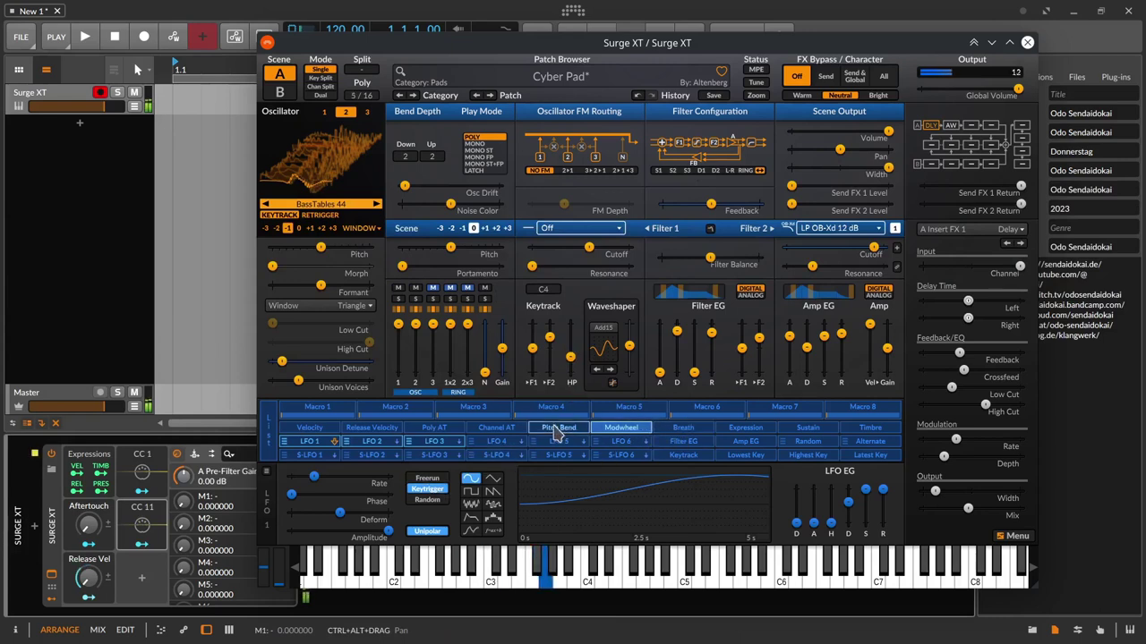
Step: Route Expression to the Filter 2 cutoff with a negative modulation amount so it lowers the cutoff
{"action": "left_click", "coordinate": [741, 433]}
{"action": "left_click_drag", "start_coordinate": [873, 251], "coordinate": [811, 251]}
{"action": "mouse_move", "coordinate": [811, 251]}
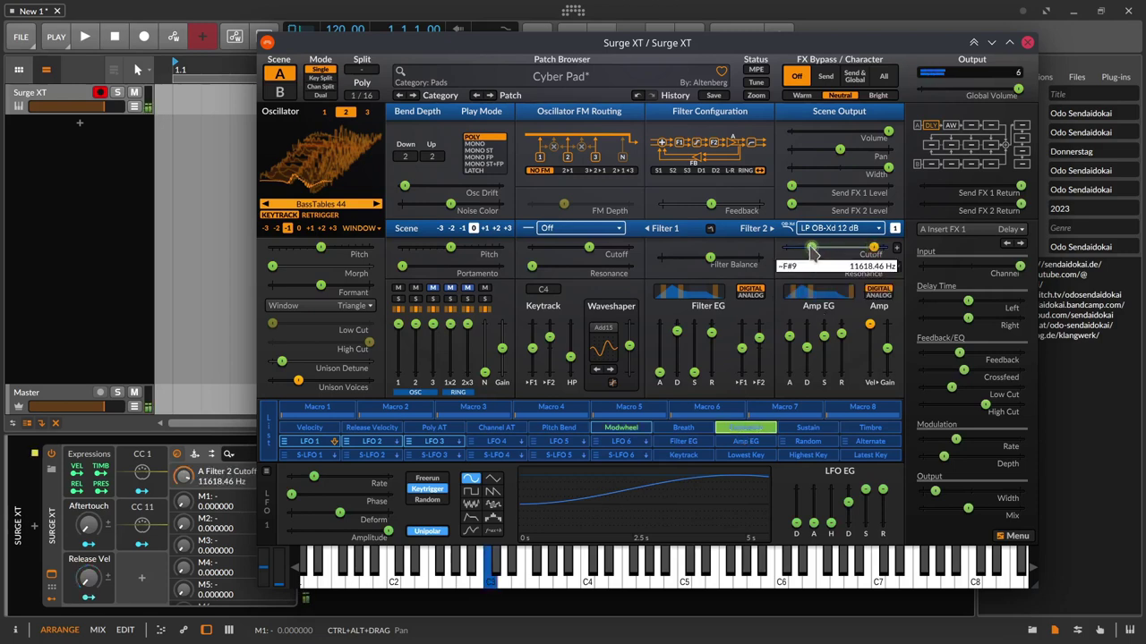
{"action": "left_click_drag", "start_coordinate": [811, 252], "coordinate": [806, 249]}
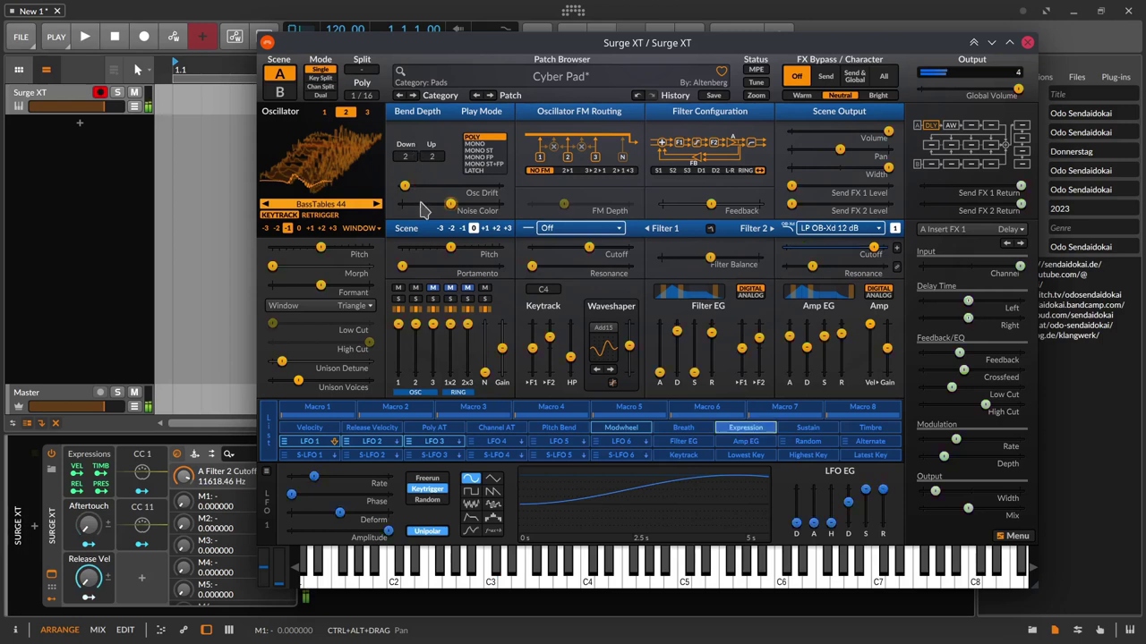
Step: Show oscillator 1 and route Release Velocity to the Amp EG release with a negative amount to shorten it
{"action": "left_click", "coordinate": [325, 114]}
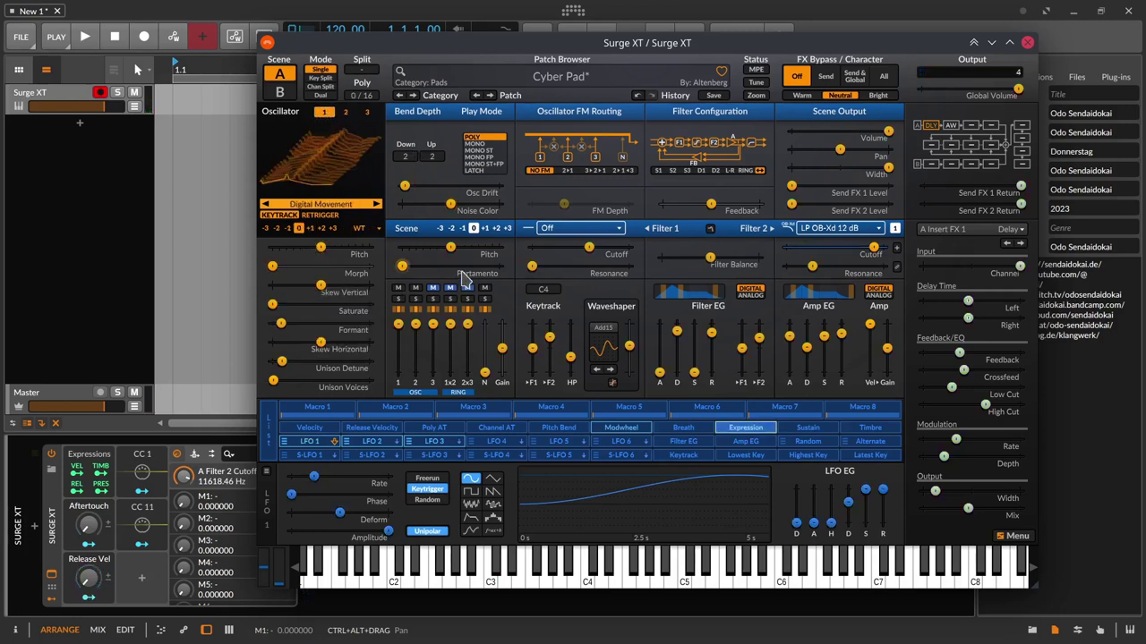
{"action": "mouse_move", "coordinate": [464, 279]}
{"action": "left_click", "coordinate": [383, 433]}
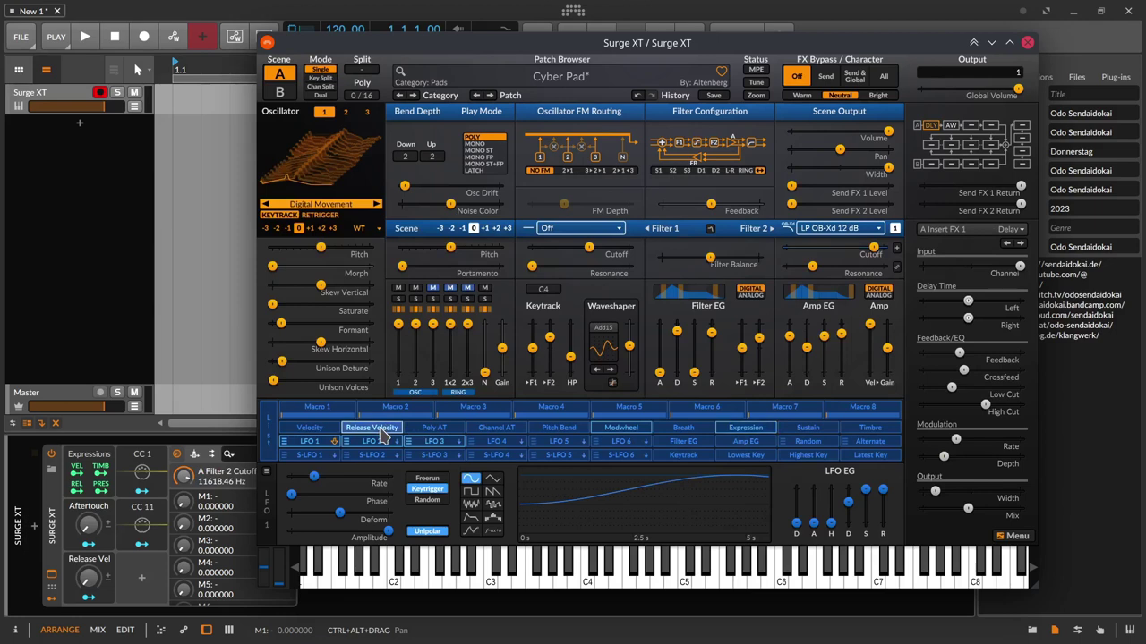
{"action": "left_click", "coordinate": [383, 433]}
{"action": "left_click_drag", "start_coordinate": [840, 335], "coordinate": [840, 373]}
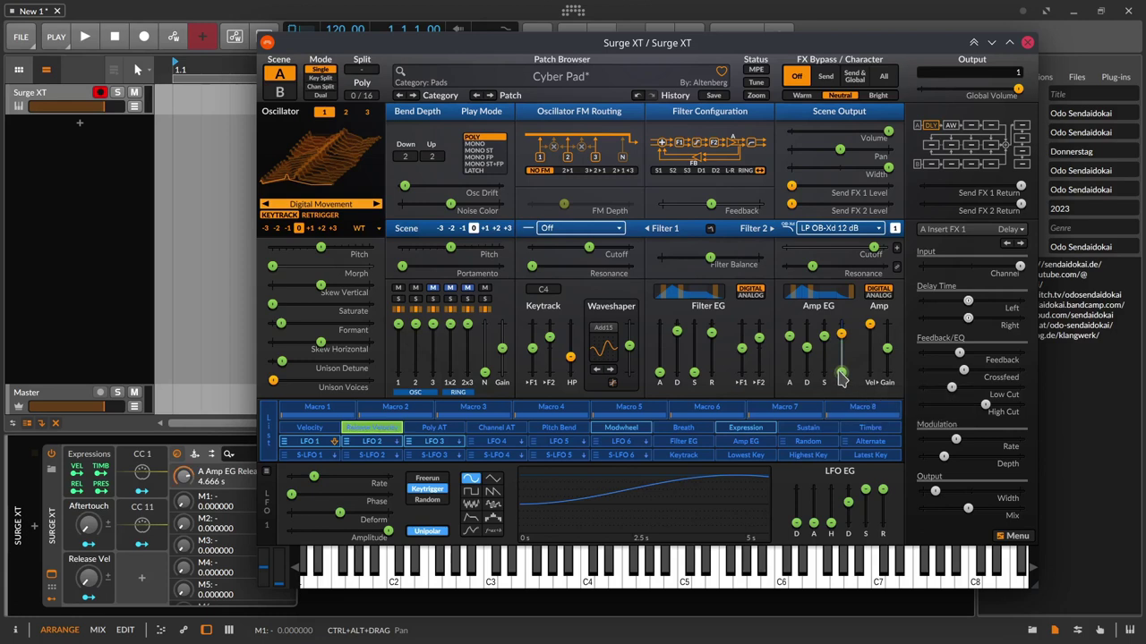
{"action": "mouse_move", "coordinate": [841, 376]}
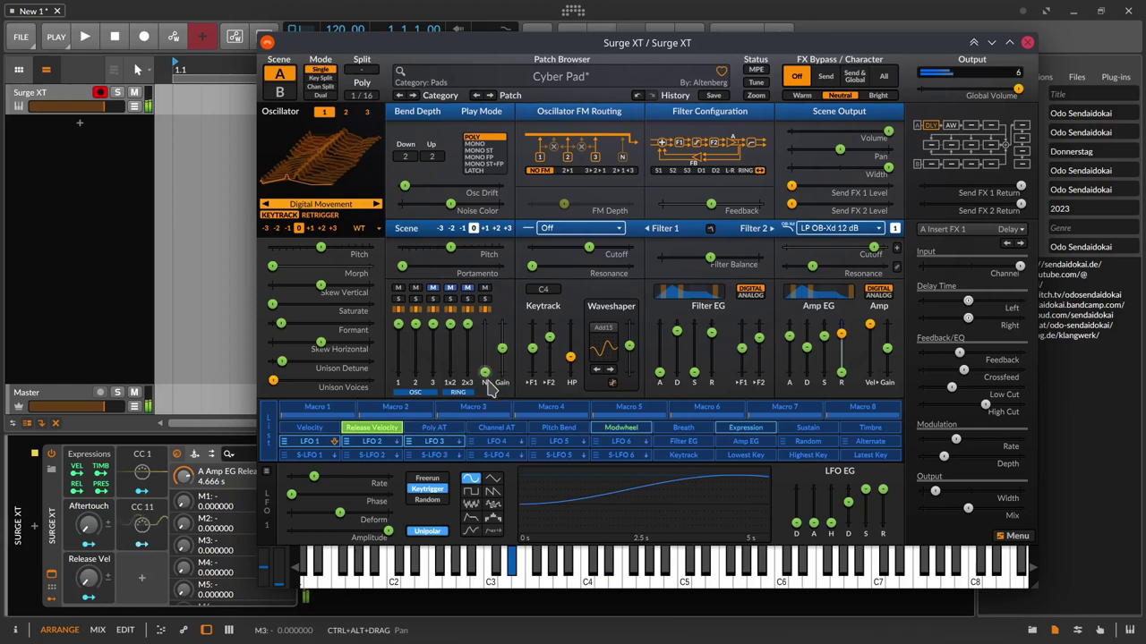
{"action": "left_click", "coordinate": [367, 431]}
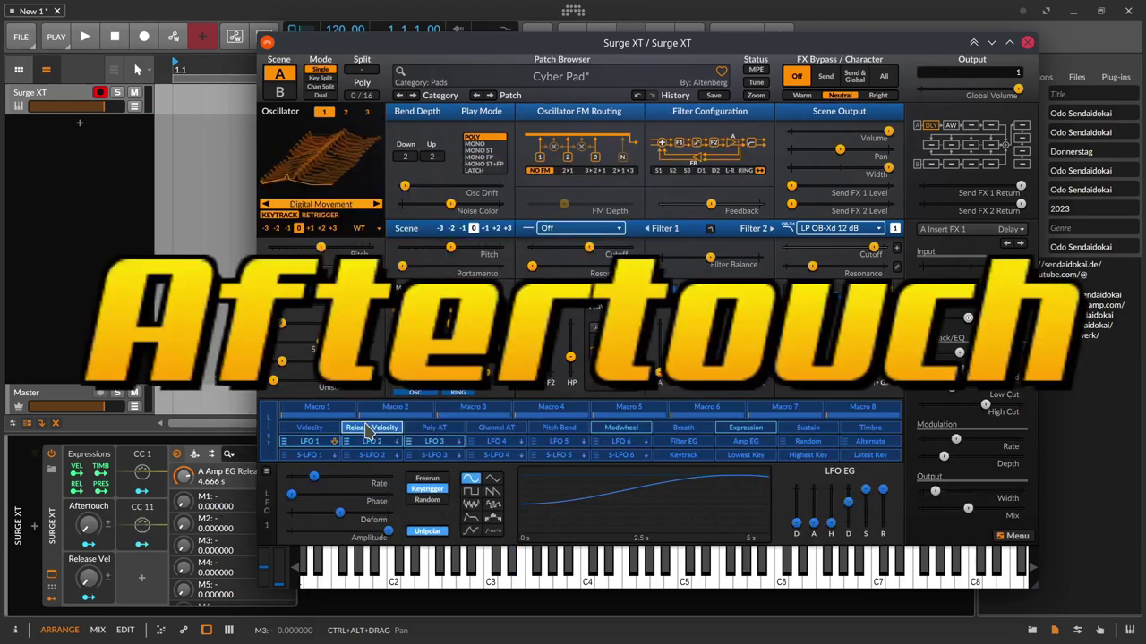
Step: Route Channel AT to raise the pre-filter gain to maximum and increase the waveshaper drive, leaving the amp gain unmodulated
{"action": "left_click", "coordinate": [490, 429]}
{"action": "left_click", "coordinate": [490, 429]}
{"action": "left_click_drag", "start_coordinate": [502, 348], "coordinate": [502, 331]}
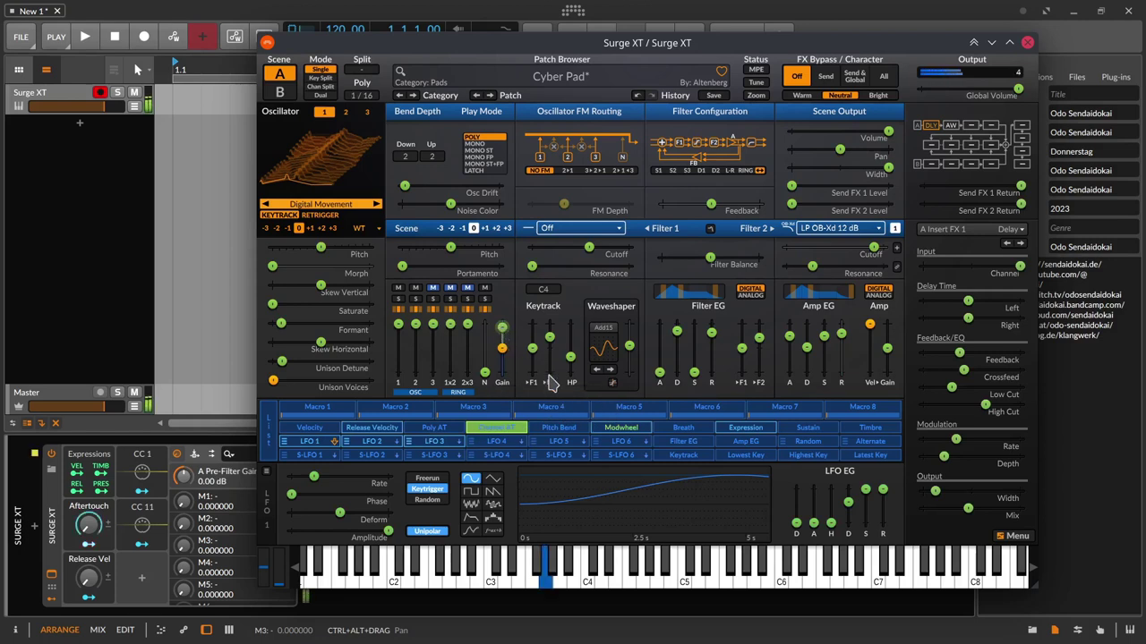
{"action": "left_click_drag", "start_coordinate": [630, 347], "coordinate": [629, 337]}
{"action": "left_click_drag", "start_coordinate": [887, 351], "coordinate": [889, 356]}
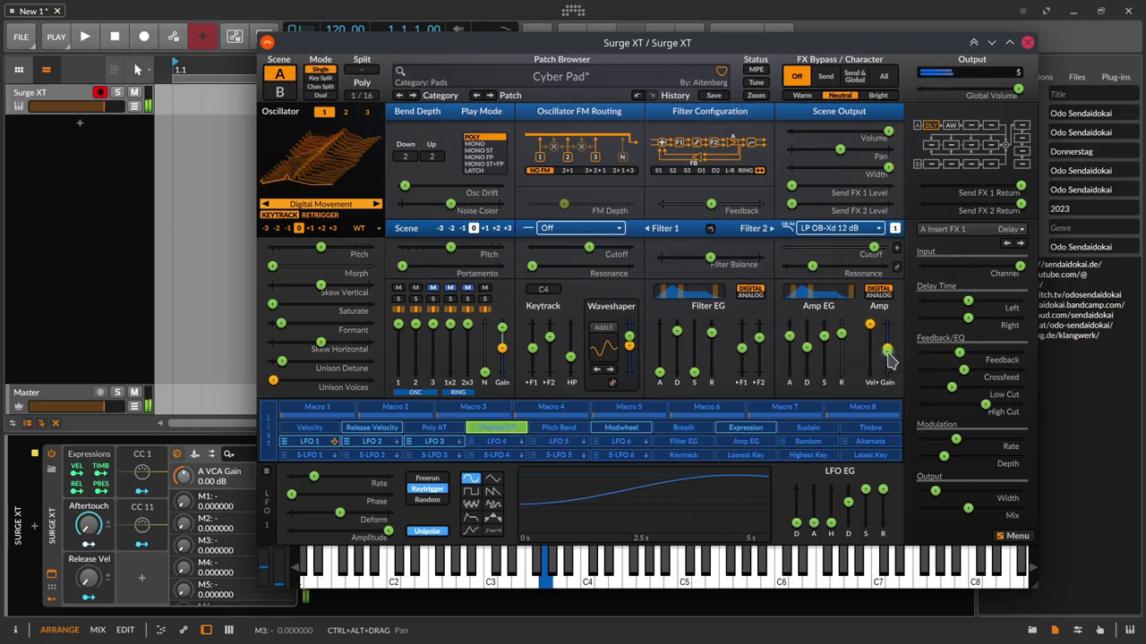
{"action": "double_click", "coordinate": [888, 358]}
{"action": "left_click_drag", "start_coordinate": [502, 327], "coordinate": [502, 319]}
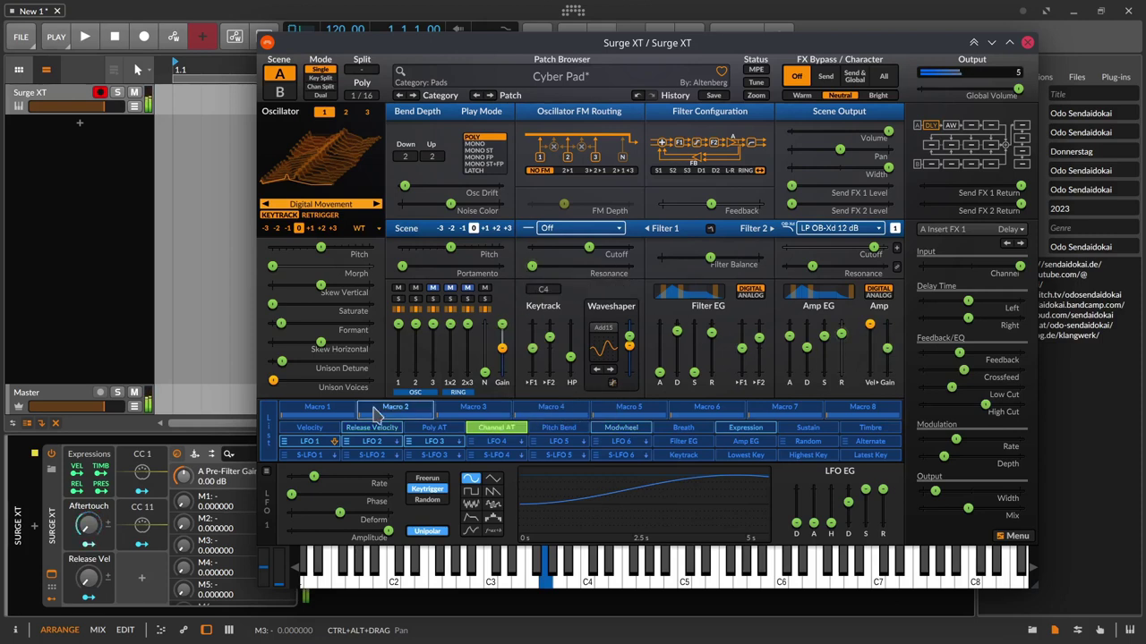
Step: Check the Aftertouch knob's modulated value while playing notes with varying pressure
{"action": "left_click_drag", "start_coordinate": [87, 532], "coordinate": [79, 530]}
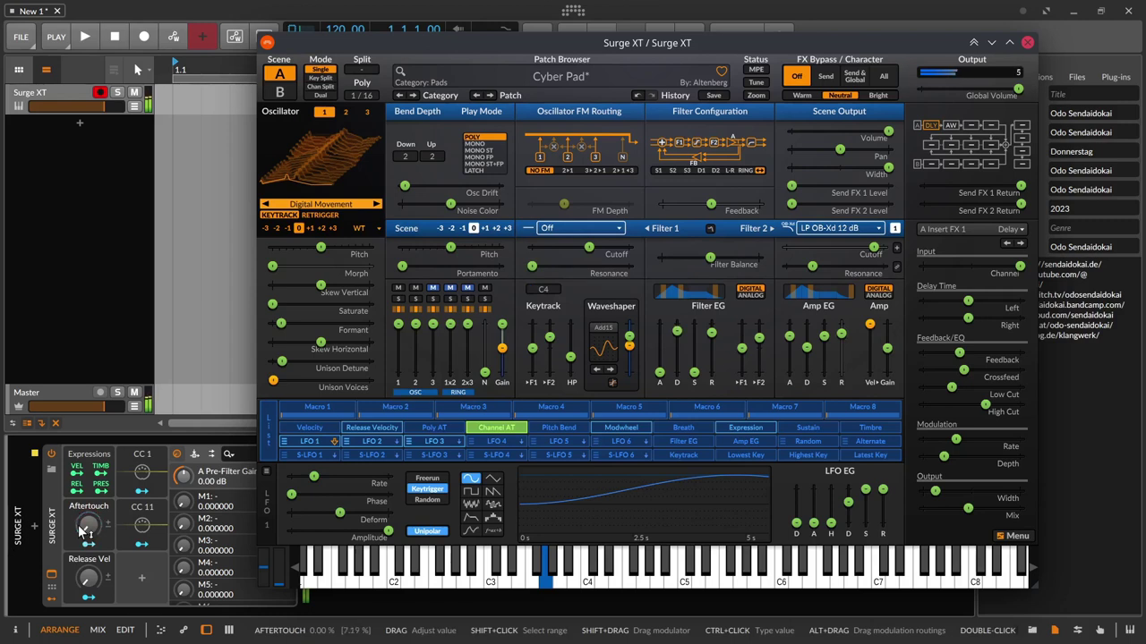
{"action": "left_click_drag", "start_coordinate": [78, 530], "coordinate": [79, 530]}
{"action": "left_click_drag", "start_coordinate": [79, 530], "coordinate": [78, 530]}
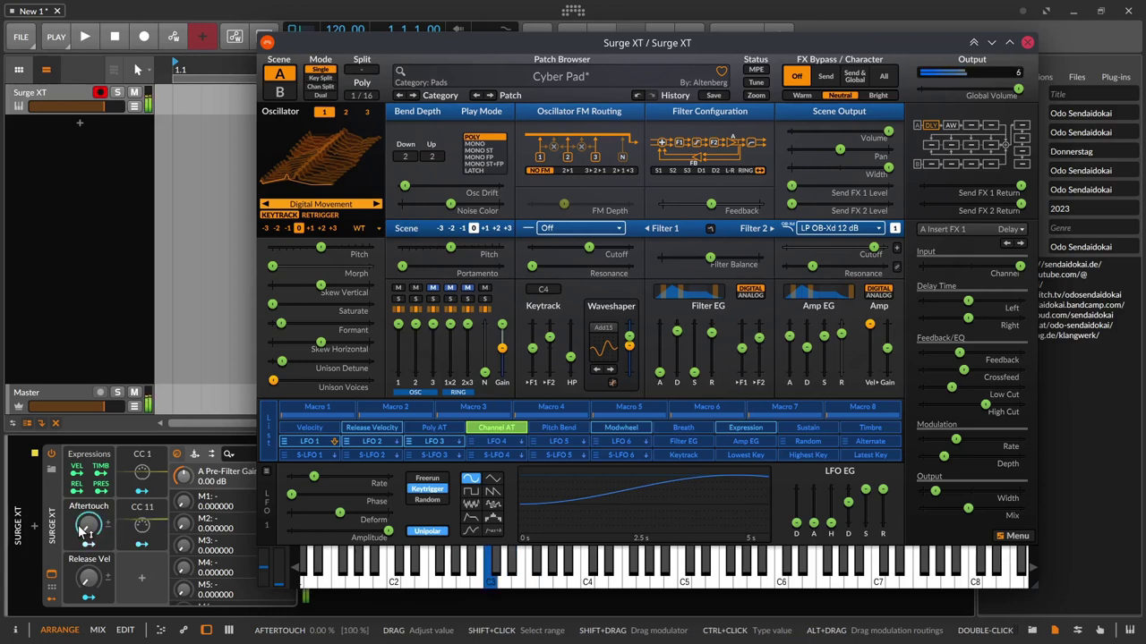
{"action": "left_click_drag", "start_coordinate": [79, 529], "coordinate": [79, 530]}
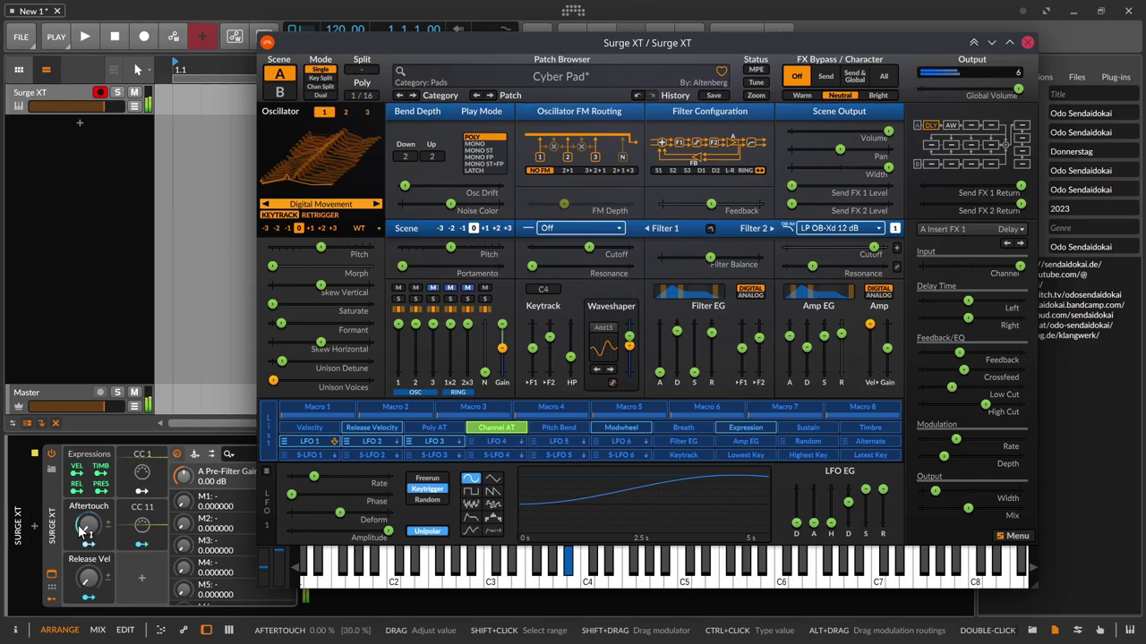
{"action": "left_click_drag", "start_coordinate": [79, 529], "coordinate": [79, 530]}
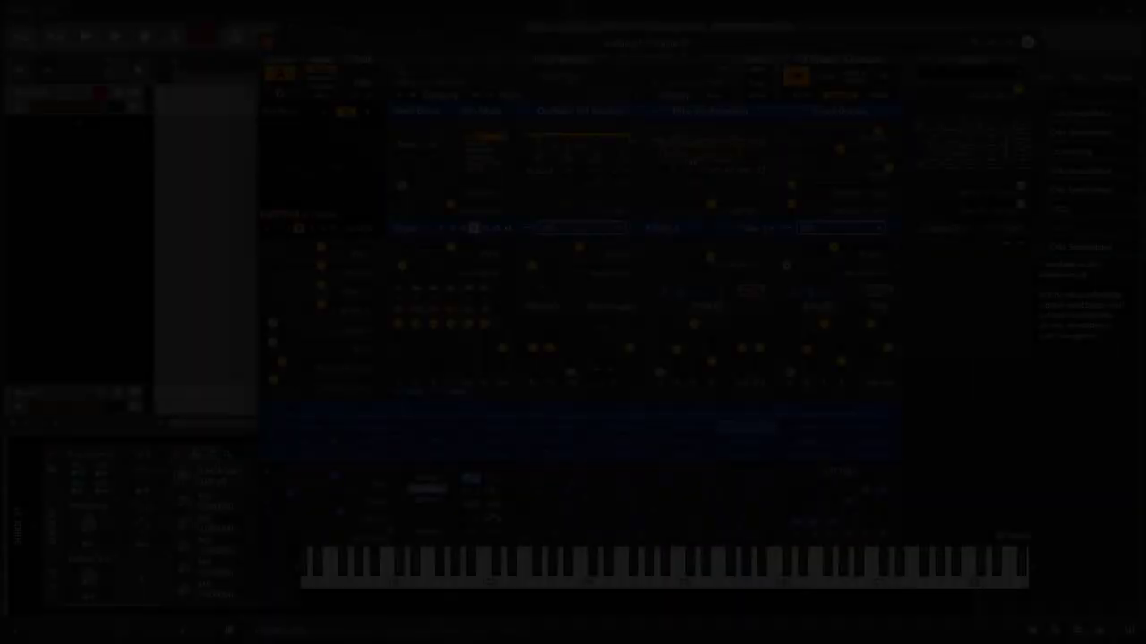
Step: Search the patch library for "dropp" and load the Dropper patch
{"action": "left_click", "coordinate": [400, 71]}
{"action": "type", "text": "dropp"}
{"action": "left_click", "coordinate": [571, 98]}
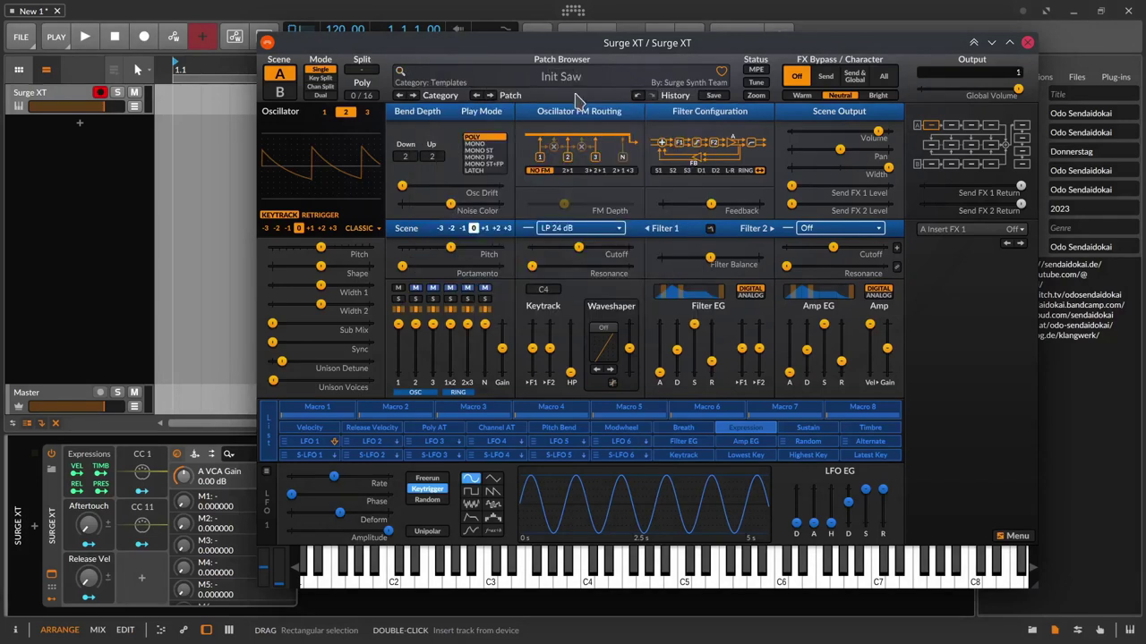
{"action": "key", "text": "a"}
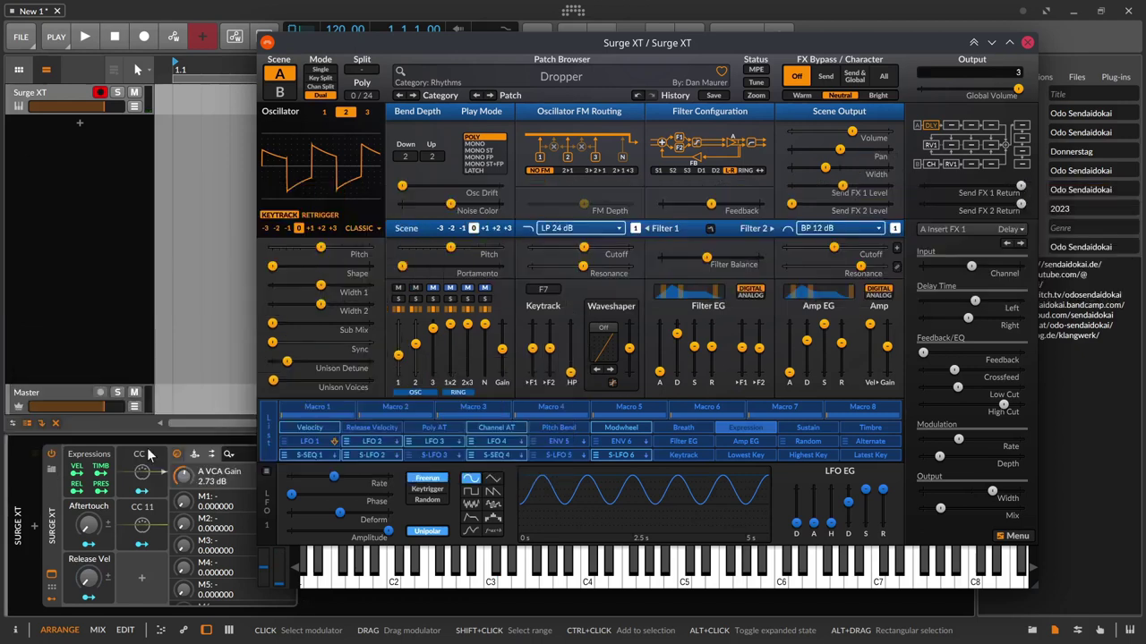
Step: Route Expression to the Filter 1 and Filter 2 cutoffs of scene A with negative modulation amounts
{"action": "left_click", "coordinate": [742, 435]}
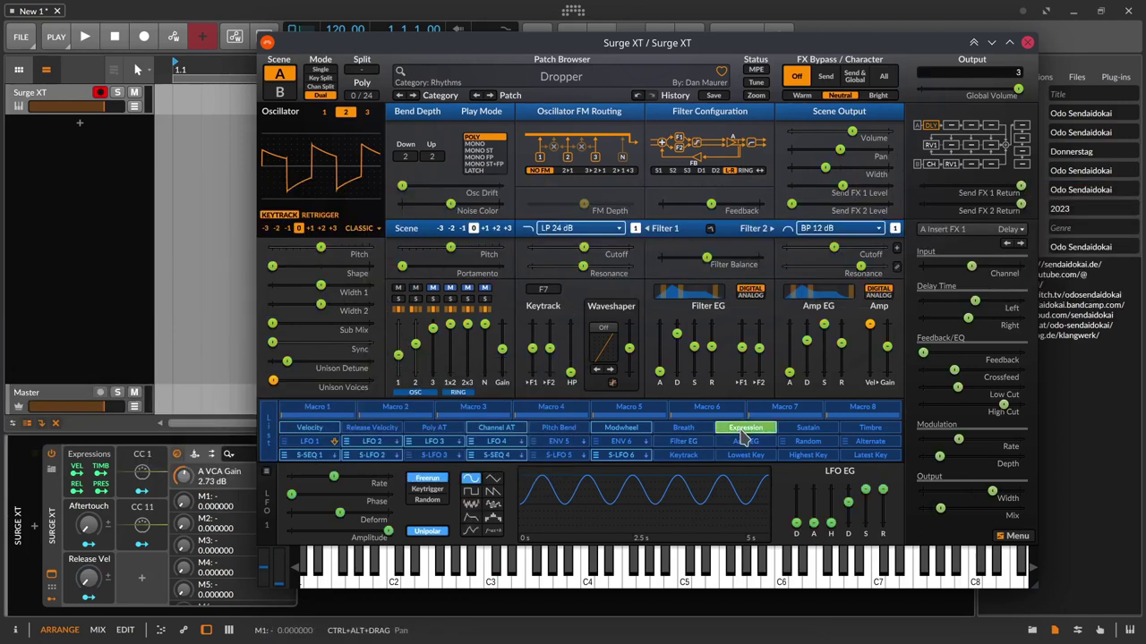
{"action": "left_click_drag", "start_coordinate": [838, 249], "coordinate": [791, 247]}
{"action": "left_click_drag", "start_coordinate": [582, 256], "coordinate": [542, 259]}
Step: Route Expression negatively to both filter cutoffs of scene B, about -910 Hz for Filter 1, and return to scene A
{"action": "left_click", "coordinate": [279, 93]}
{"action": "left_click_drag", "start_coordinate": [861, 247], "coordinate": [803, 247]}
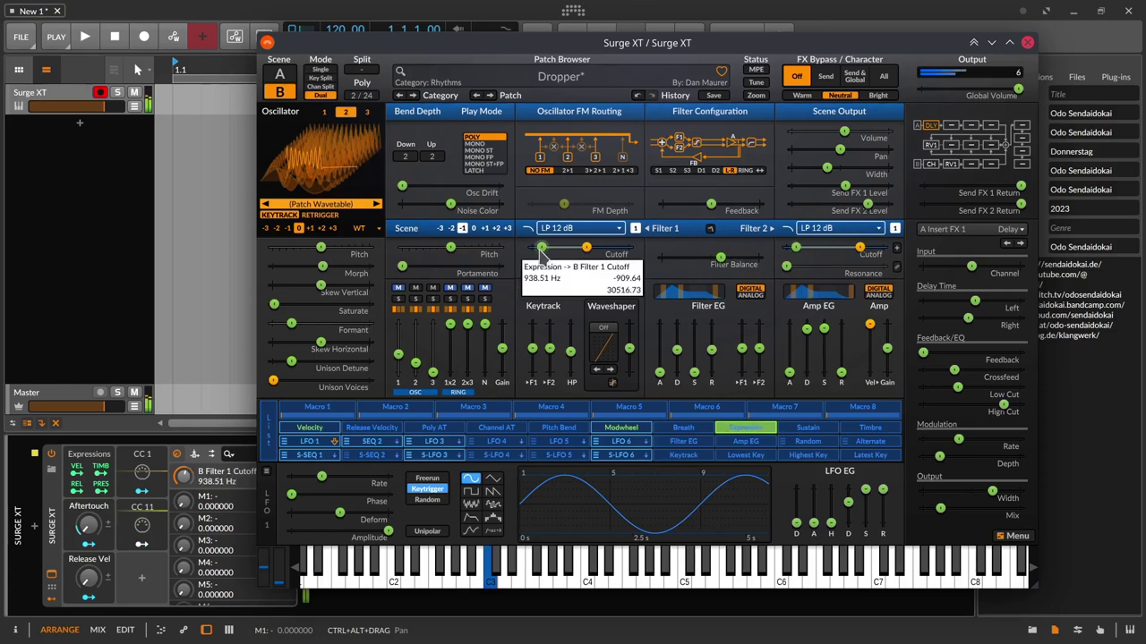
{"action": "key", "text": "alt+s"}
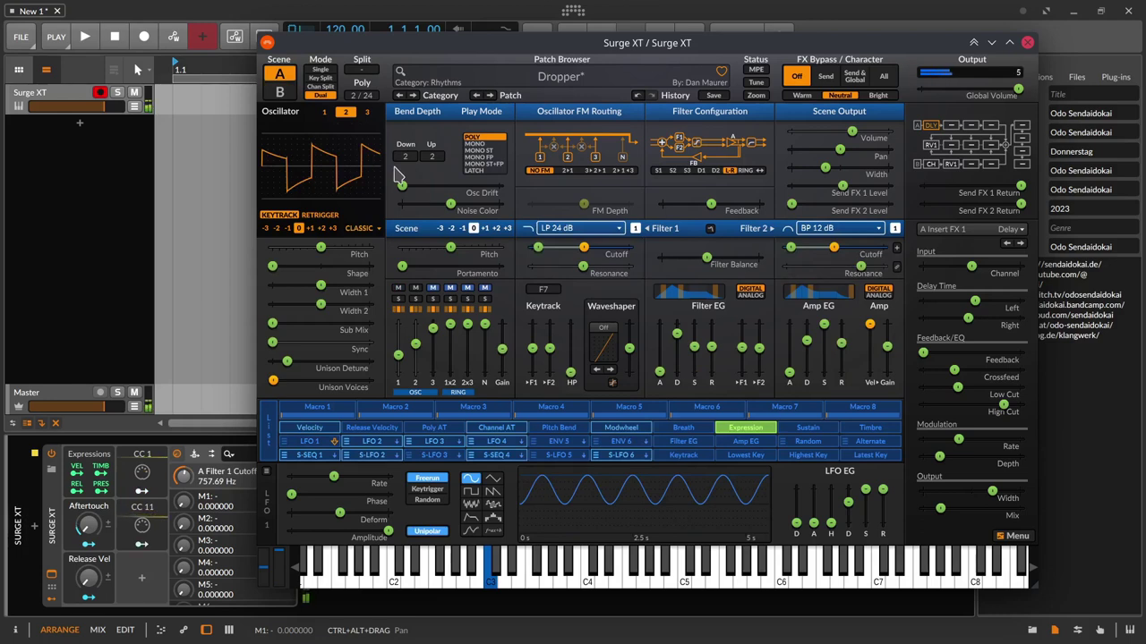
{"action": "mouse_move", "coordinate": [360, 267]}
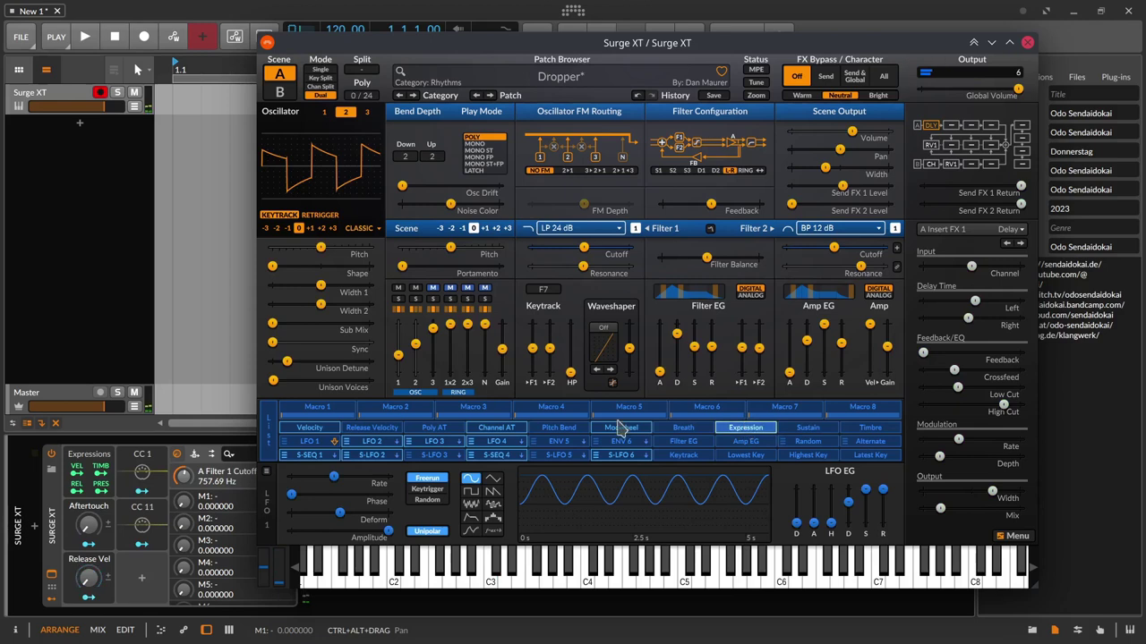
Step: Route Release Velocity to scene A's Amp EG release with a negative modulation amount
{"action": "left_click", "coordinate": [371, 427]}
{"action": "left_click", "coordinate": [372, 427]}
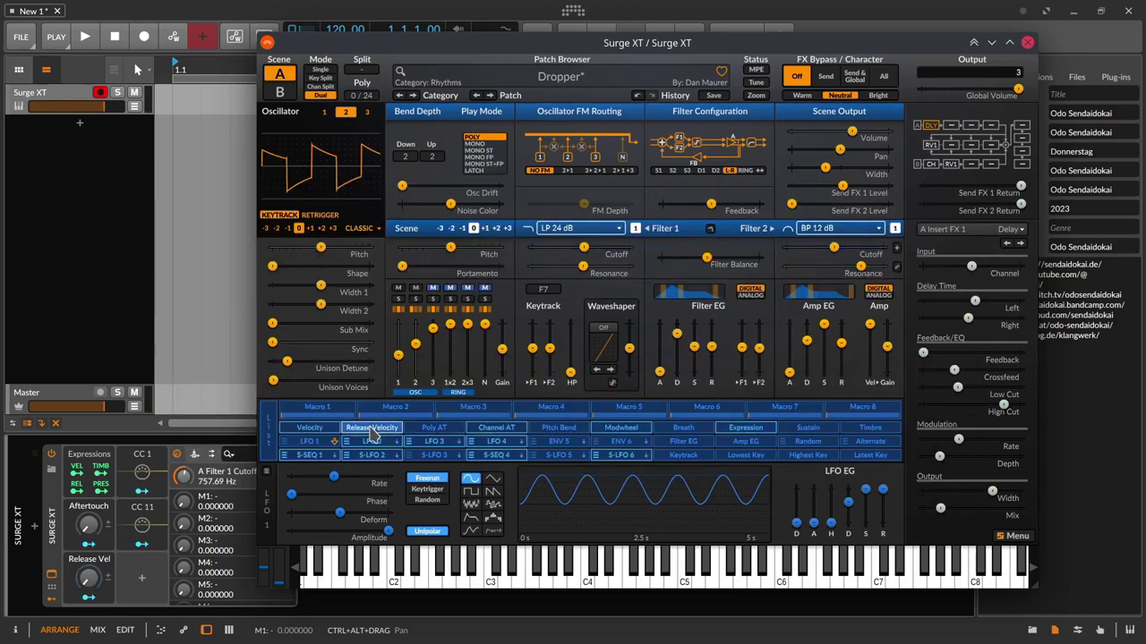
{"action": "left_click", "coordinate": [383, 430]}
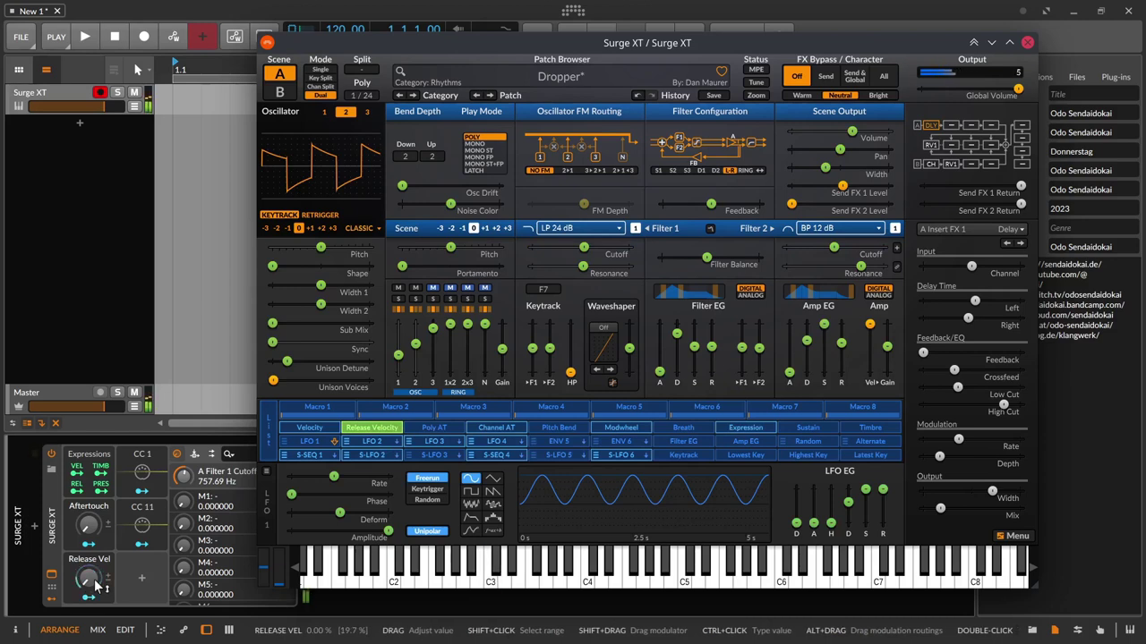
{"action": "left_click_drag", "start_coordinate": [841, 343], "coordinate": [840, 371]}
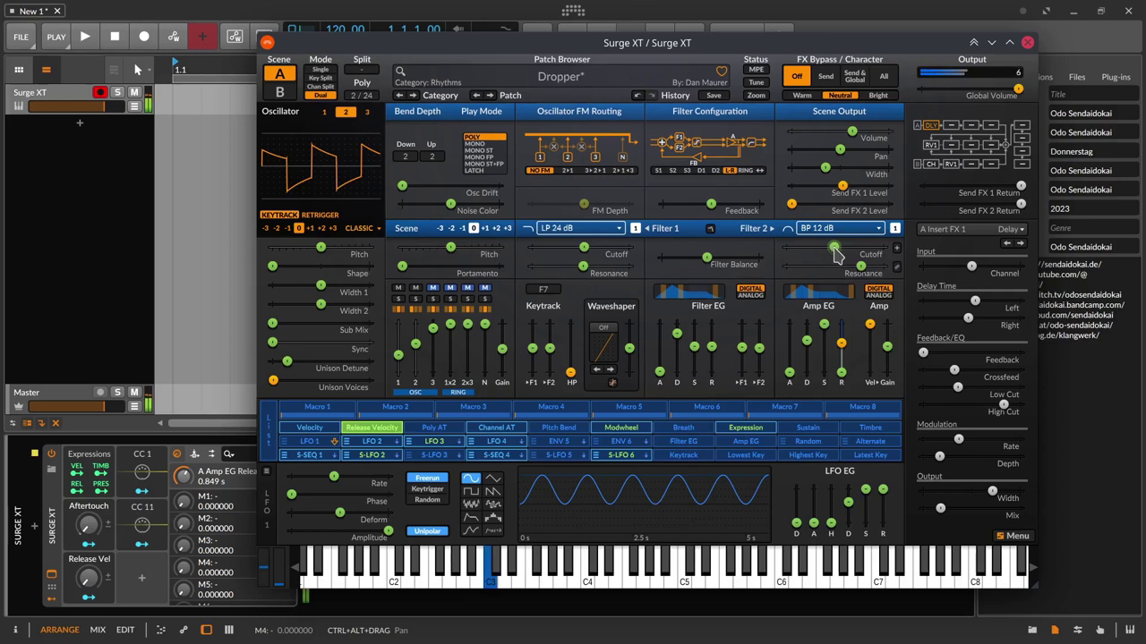
Step: Route Release Velocity positively to scene A's Filter 2 and Filter 1 cutoffs, and try it on the Filter EG release
{"action": "left_click_drag", "start_coordinate": [834, 249], "coordinate": [856, 249]}
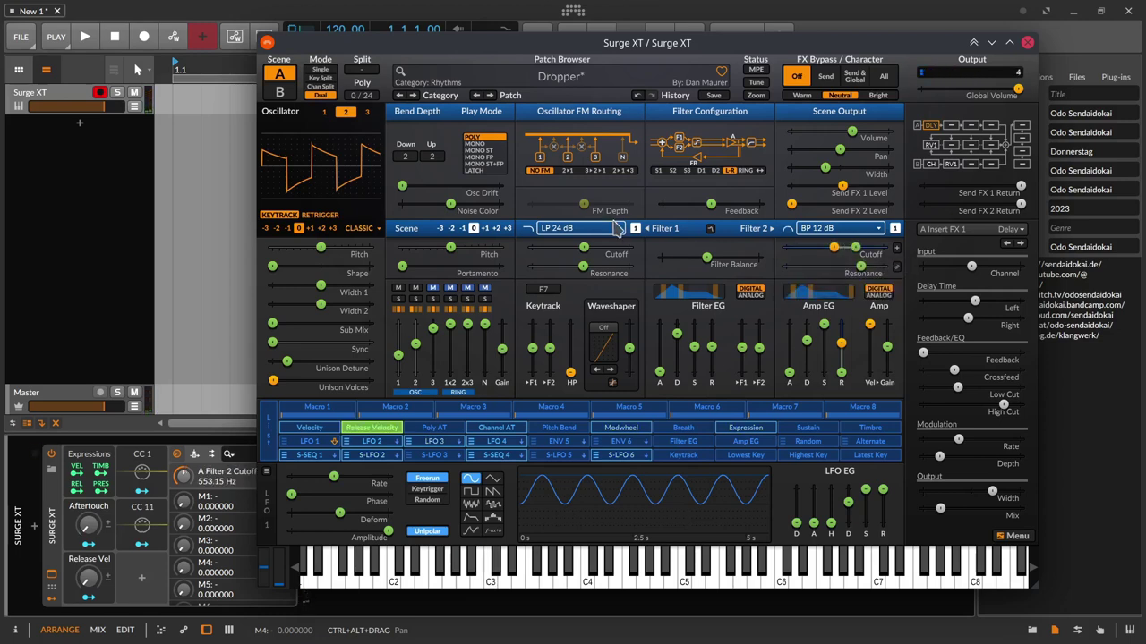
{"action": "left_click_drag", "start_coordinate": [587, 248], "coordinate": [618, 251]}
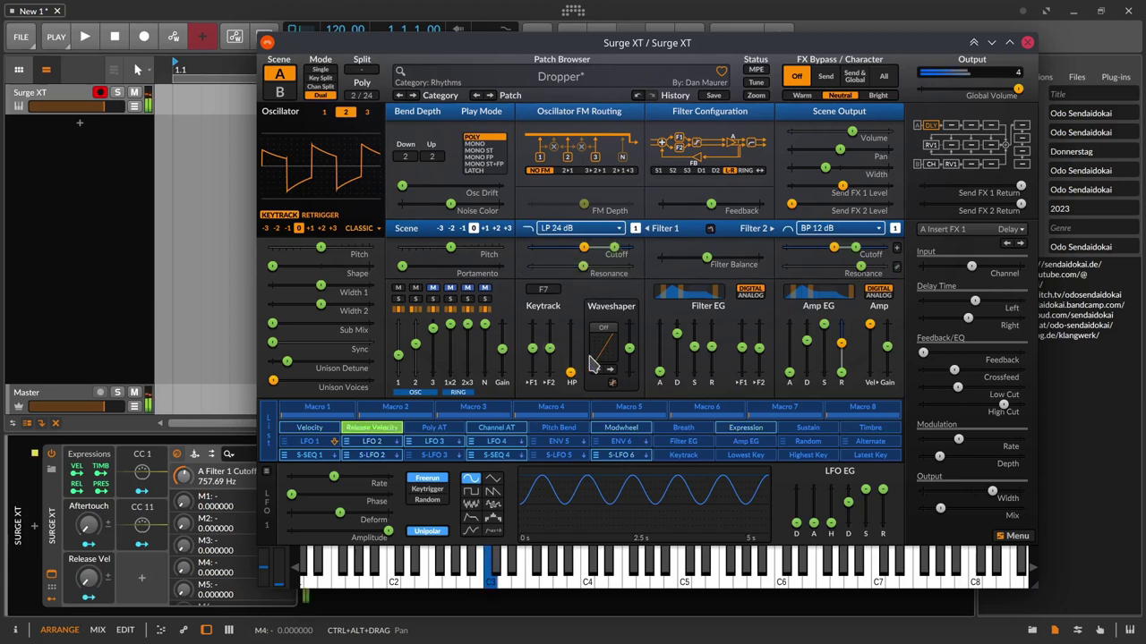
{"action": "left_click_drag", "start_coordinate": [711, 347], "coordinate": [712, 329]}
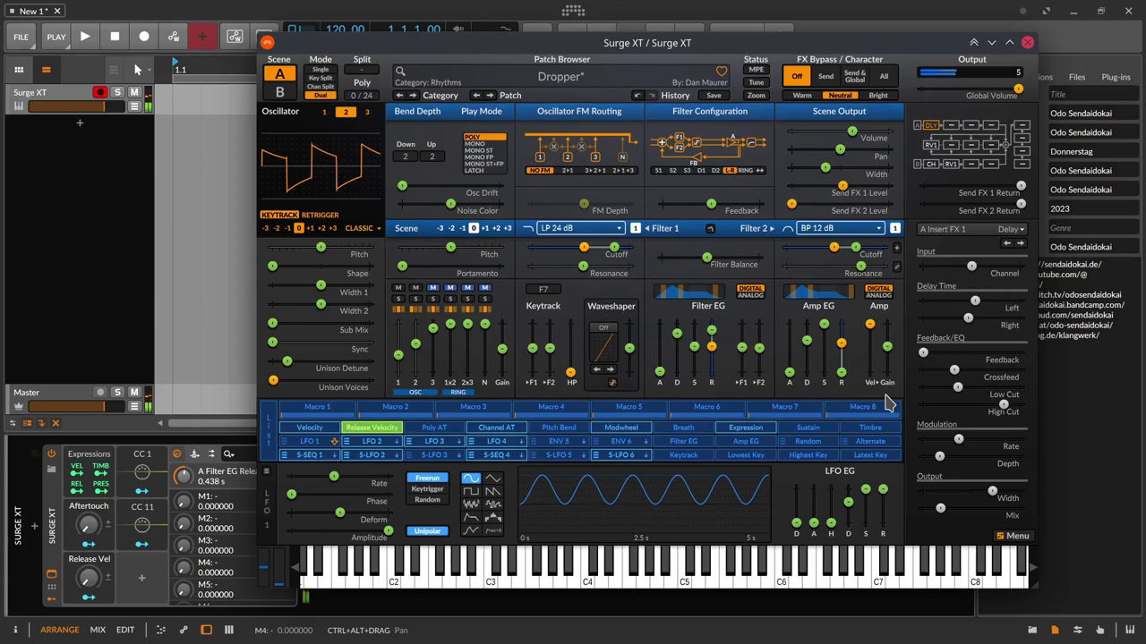
{"action": "left_click", "coordinate": [710, 338]}
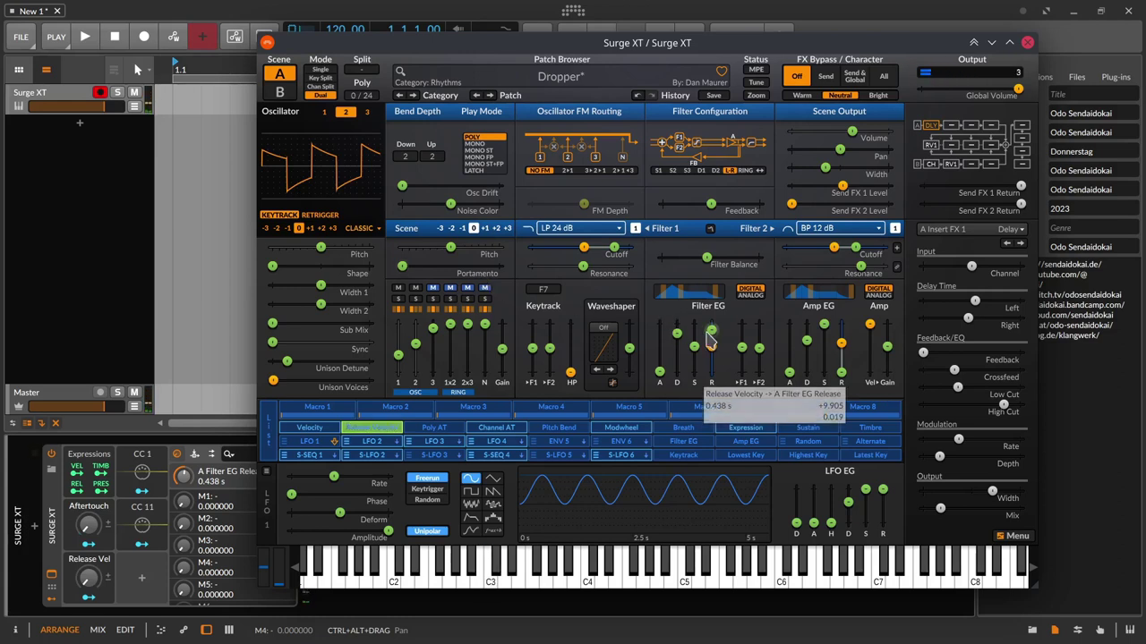
Step: Route Release Velocity positively to both filter cutoffs of scene B, about +8983 Hz for Filter 1
{"action": "left_click", "coordinate": [279, 91]}
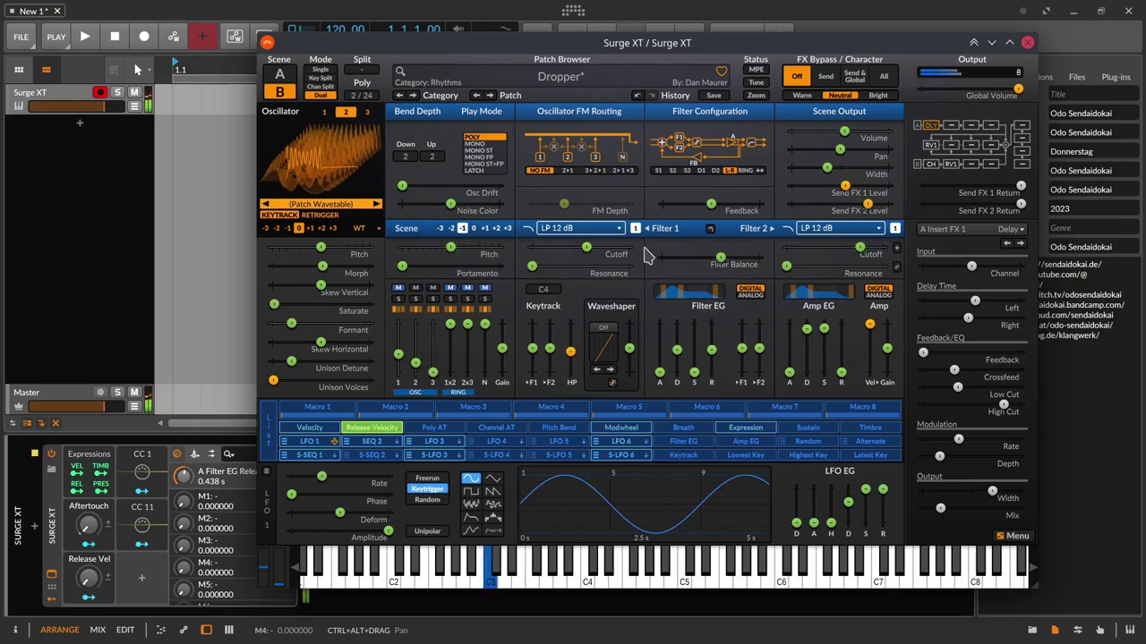
{"action": "left_click_drag", "start_coordinate": [580, 253], "coordinate": [615, 247]}
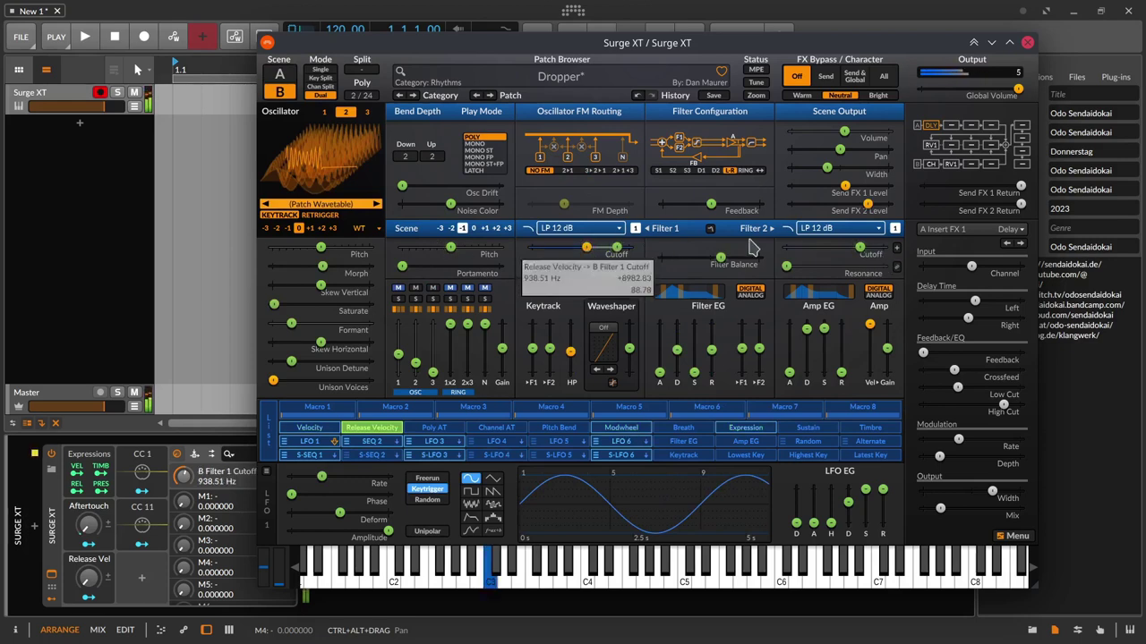
{"action": "left_click_drag", "start_coordinate": [861, 248], "coordinate": [885, 252]}
{"action": "mouse_move", "coordinate": [882, 252]}
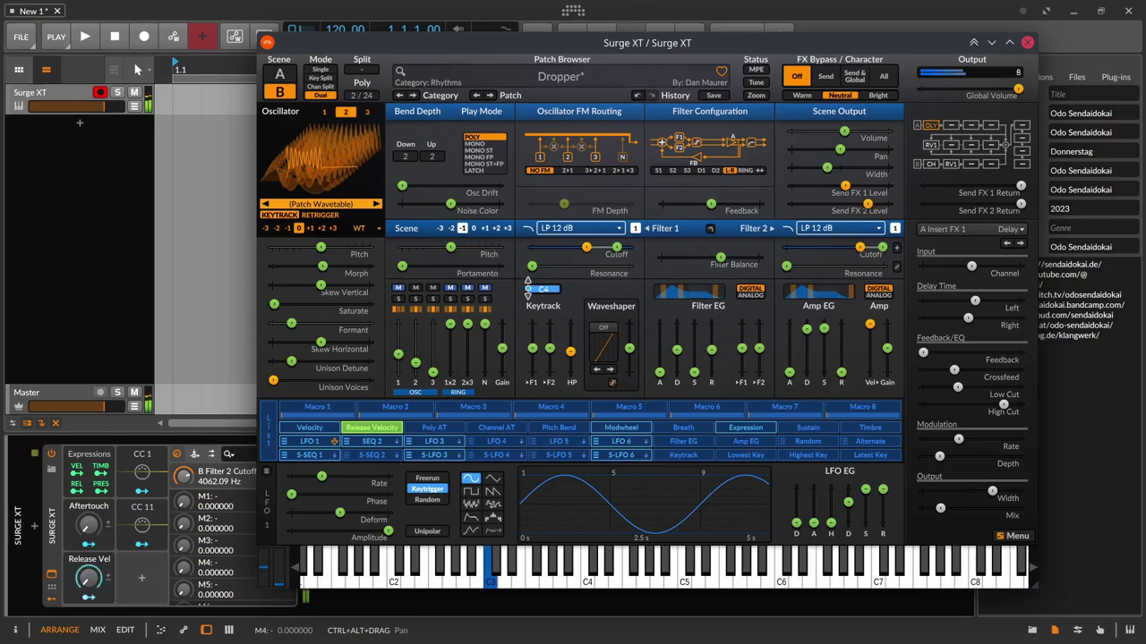
Step: Route Release Velocity to the scene Pitch of scene B and of scene A with positive modulation amounts
{"action": "left_click_drag", "start_coordinate": [450, 248], "coordinate": [479, 250]}
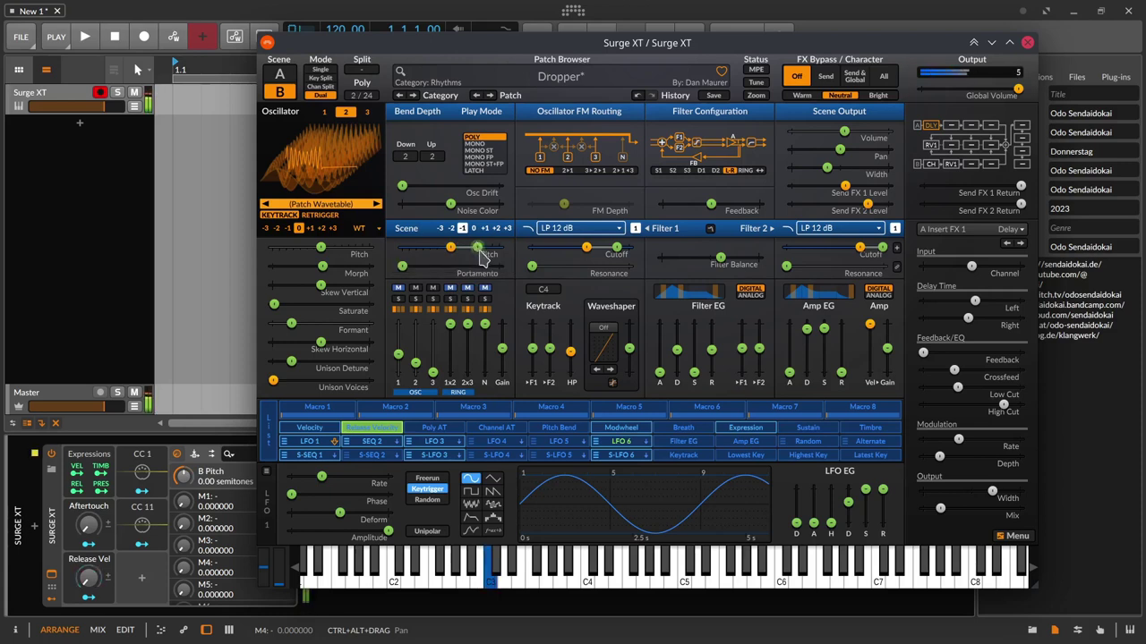
{"action": "left_click", "coordinate": [279, 76]}
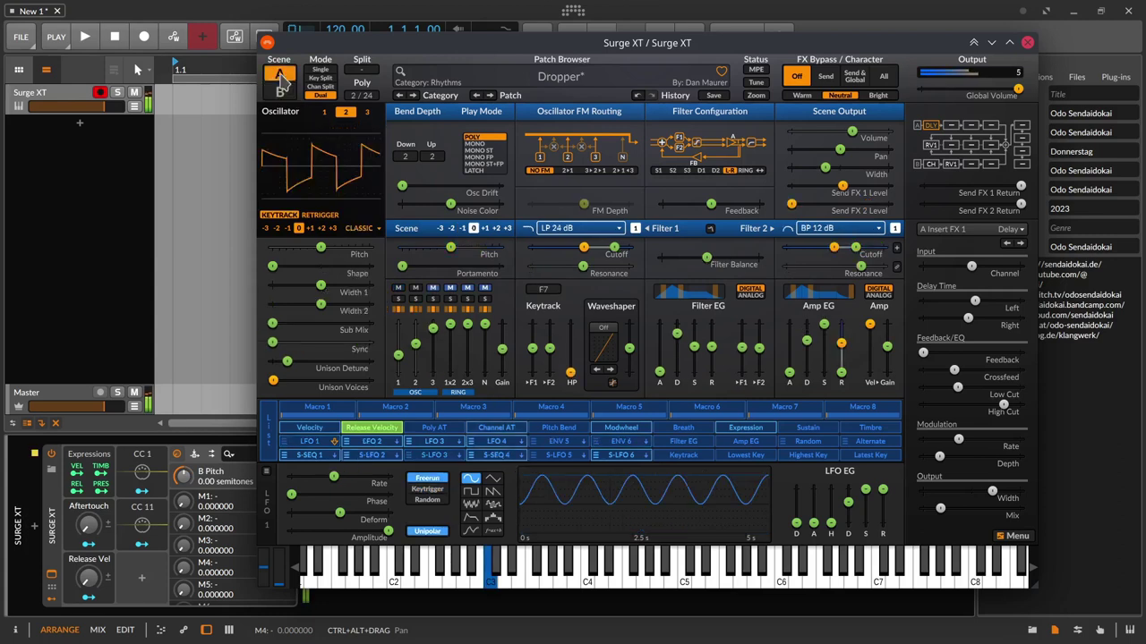
{"action": "left_click_drag", "start_coordinate": [450, 248], "coordinate": [477, 251]}
{"action": "mouse_move", "coordinate": [477, 251]}
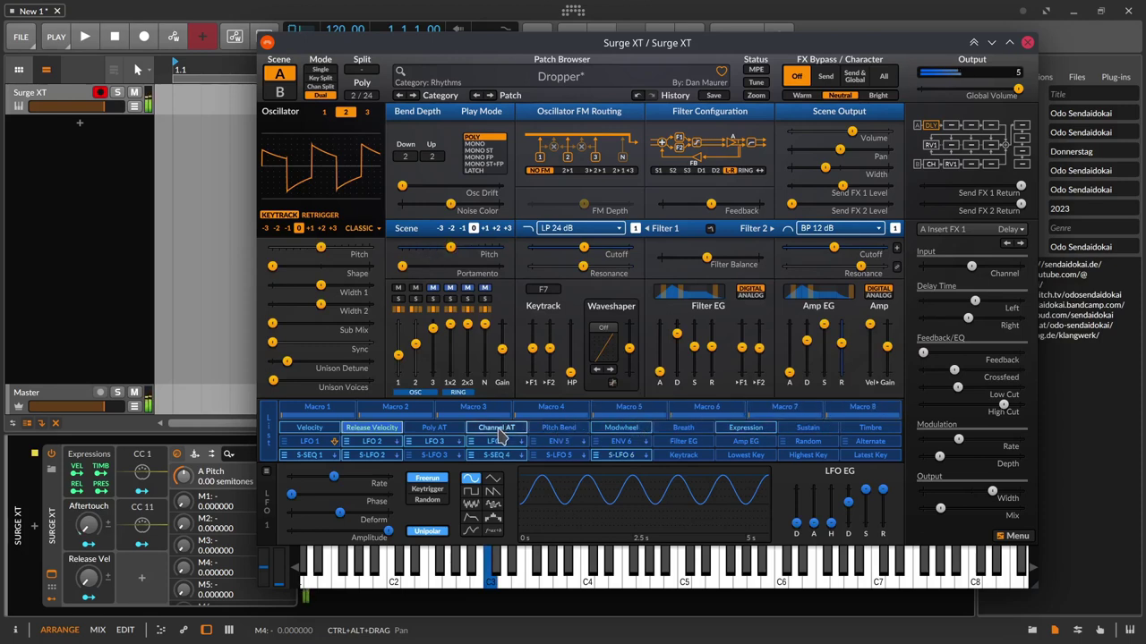
Step: Route Channel AT to the output Width of scene A and scene B with positive modulation amounts
{"action": "left_click", "coordinate": [483, 428]}
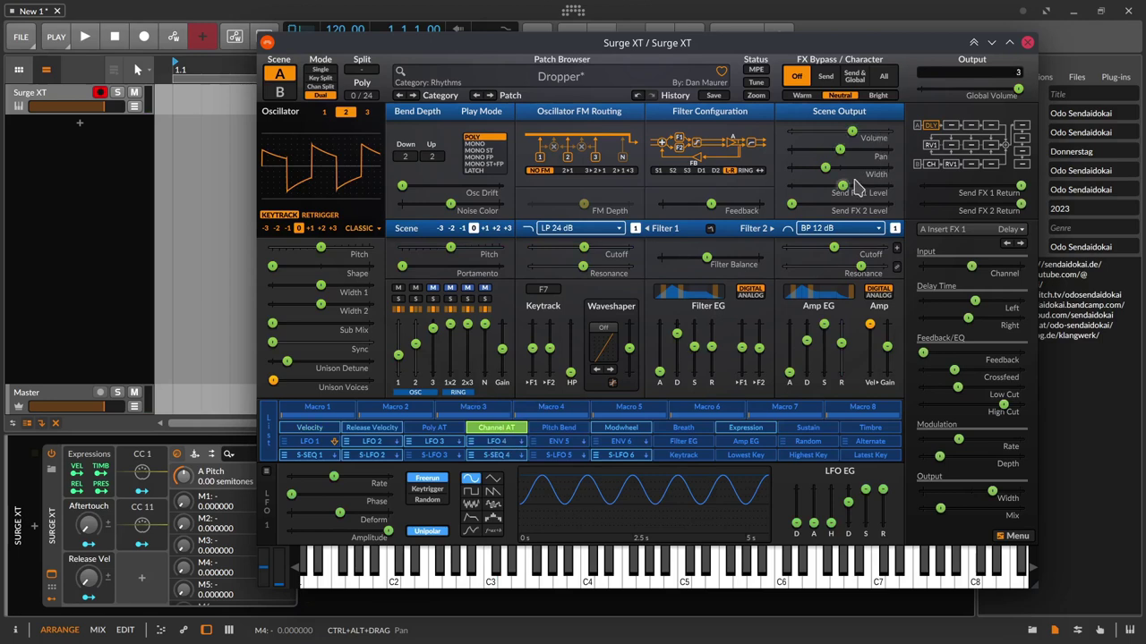
{"action": "left_click_drag", "start_coordinate": [828, 170], "coordinate": [881, 168]}
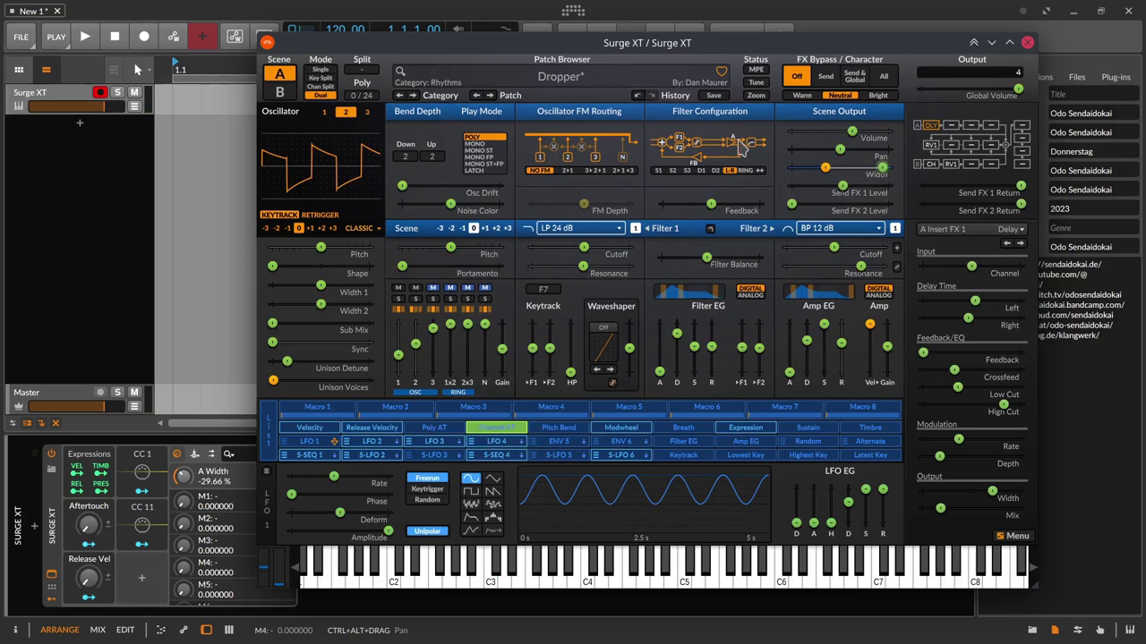
{"action": "left_click", "coordinate": [283, 93]}
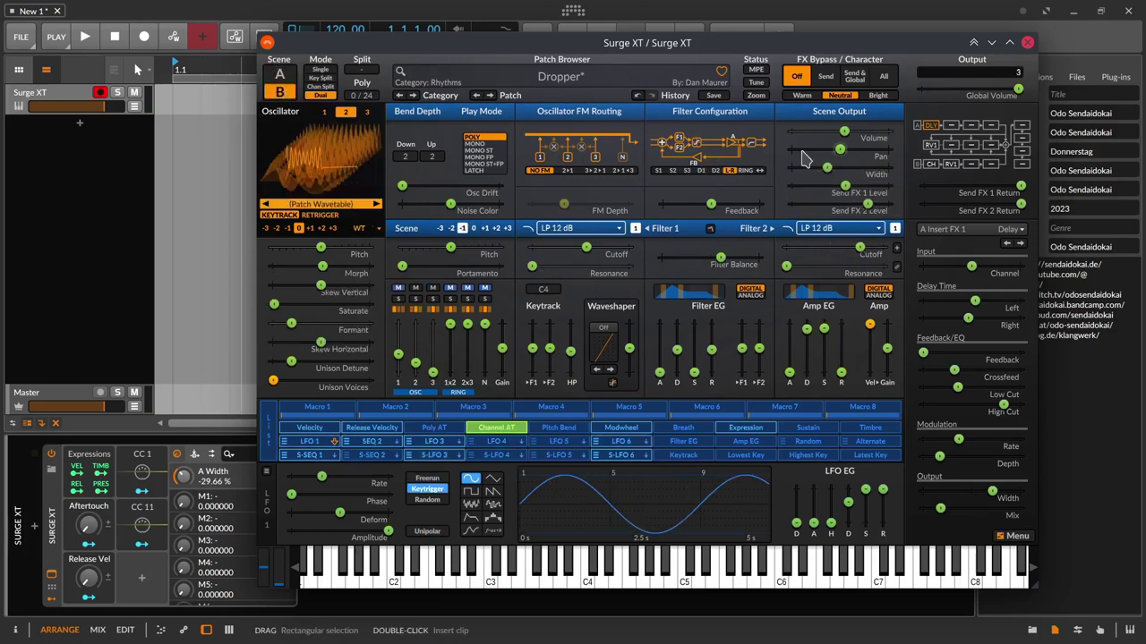
{"action": "mouse_move", "coordinate": [833, 175]}
{"action": "left_click_drag", "start_coordinate": [828, 168], "coordinate": [882, 170]}
{"action": "mouse_move", "coordinate": [880, 171]}
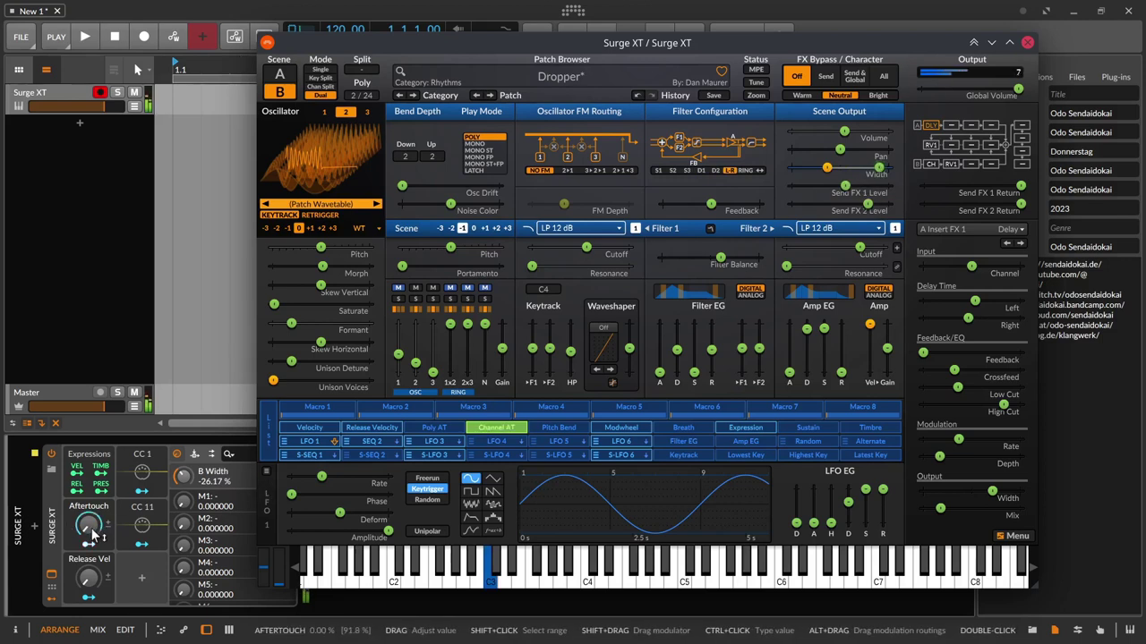
Step: Route Channel AT positively to scene B's mixer Gain and negatively to its amp Gain
{"action": "left_click_drag", "start_coordinate": [90, 540], "coordinate": [502, 338]}
{"action": "left_click_drag", "start_coordinate": [886, 354], "coordinate": [885, 365]}
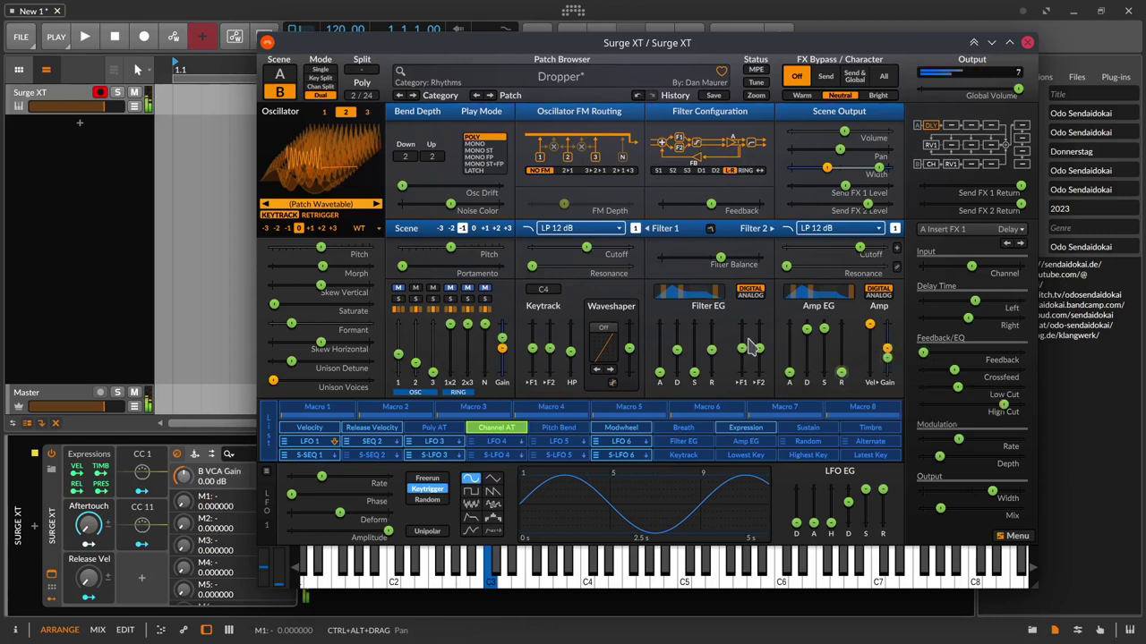
{"action": "left_click_drag", "start_coordinate": [502, 345], "coordinate": [502, 336]}
{"action": "left_click_drag", "start_coordinate": [889, 358], "coordinate": [889, 359]}
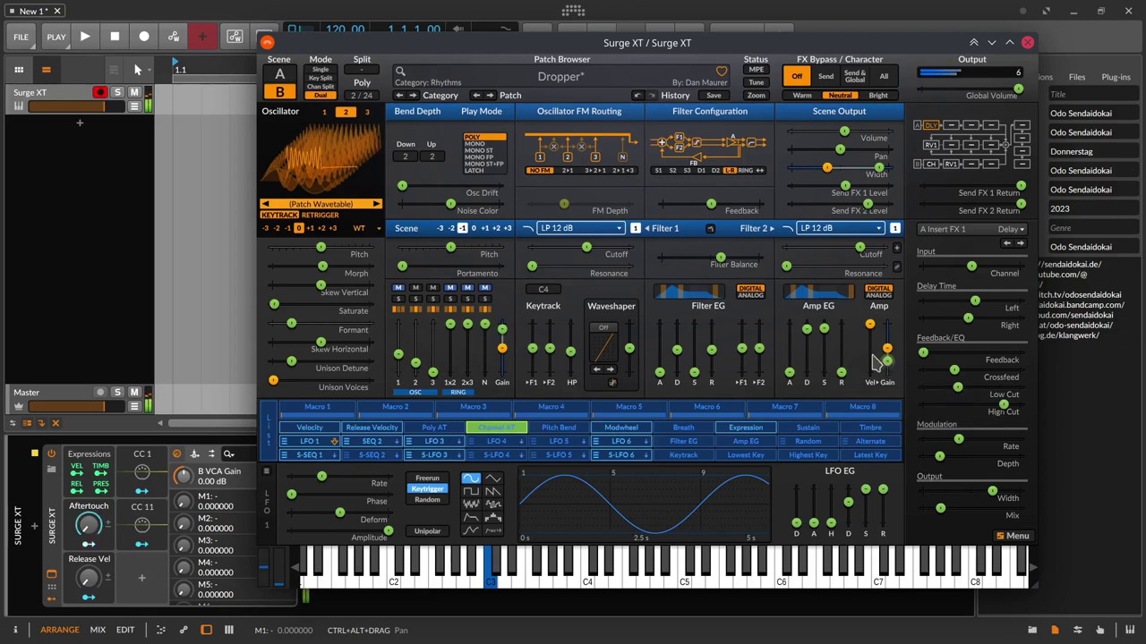
Step: Route Channel AT to scene A's mixer Gain and negatively to its amp Gain, and try the Aftertouch knob
{"action": "left_click", "coordinate": [280, 77]}
{"action": "left_click_drag", "start_coordinate": [502, 347], "coordinate": [502, 350]}
{"action": "left_click_drag", "start_coordinate": [889, 360], "coordinate": [889, 359]}
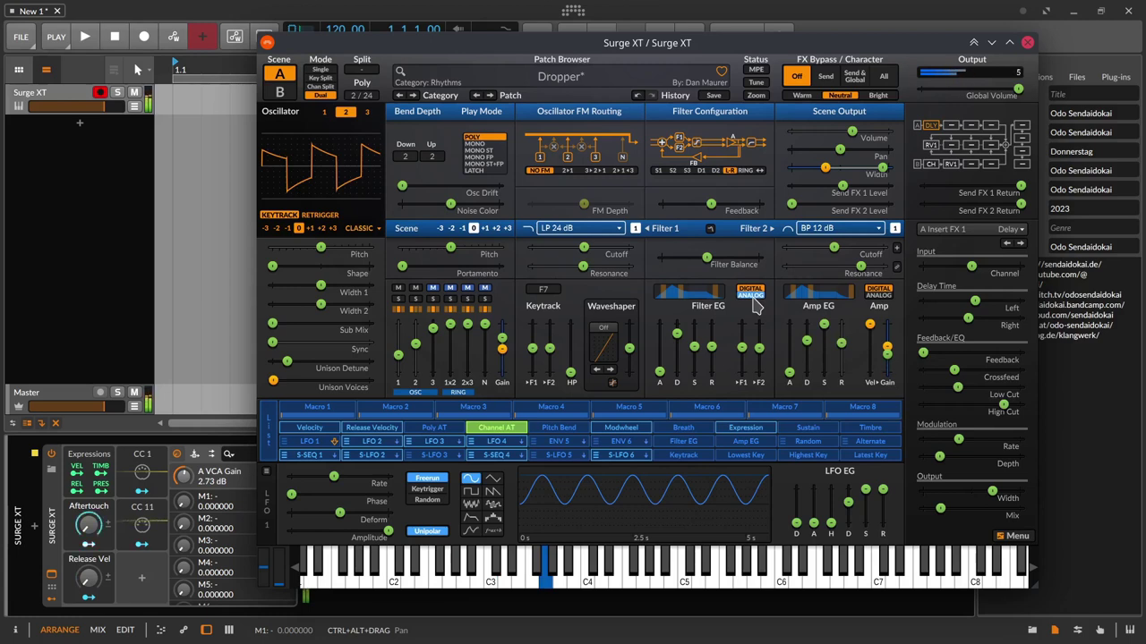
{"action": "left_click", "coordinate": [93, 537]}
{"action": "left_click", "coordinate": [93, 538]}
{"action": "left_click_drag", "start_coordinate": [93, 537], "coordinate": [93, 536]}
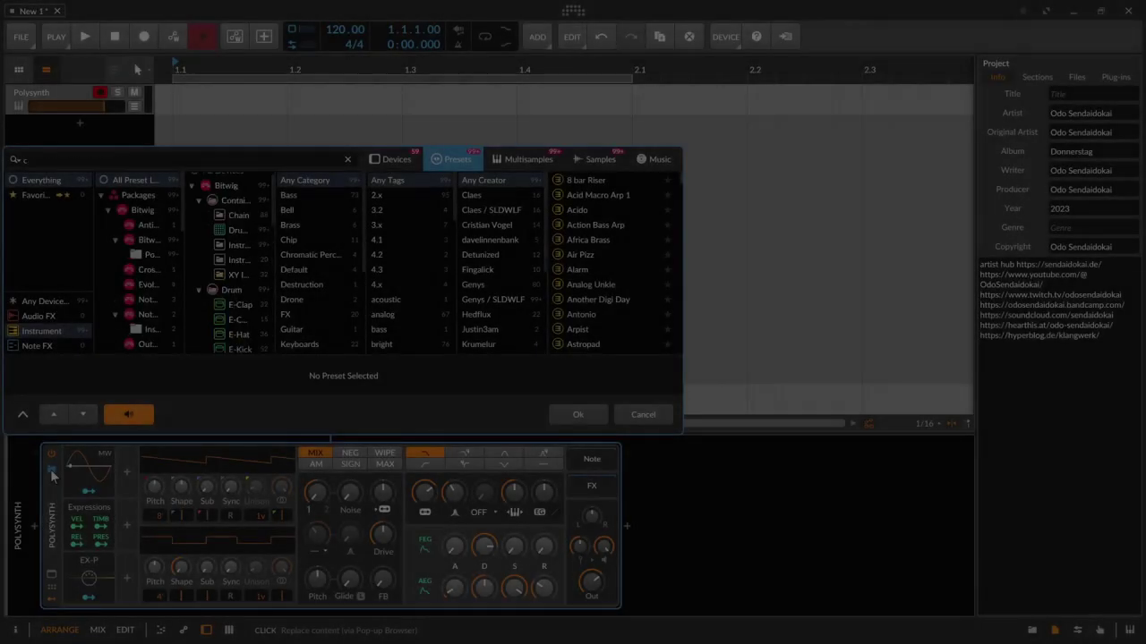
Step: Search the presets for "classic" and load the Classic Polysynth preset
{"action": "type", "text": "lassic"}
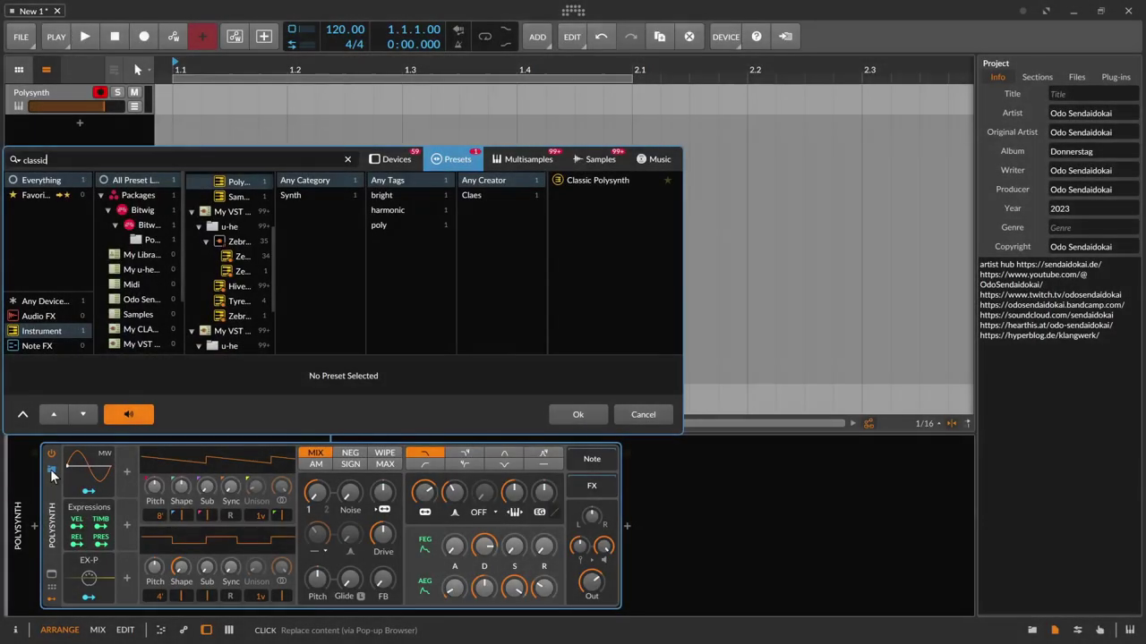
{"action": "left_click", "coordinate": [596, 180]}
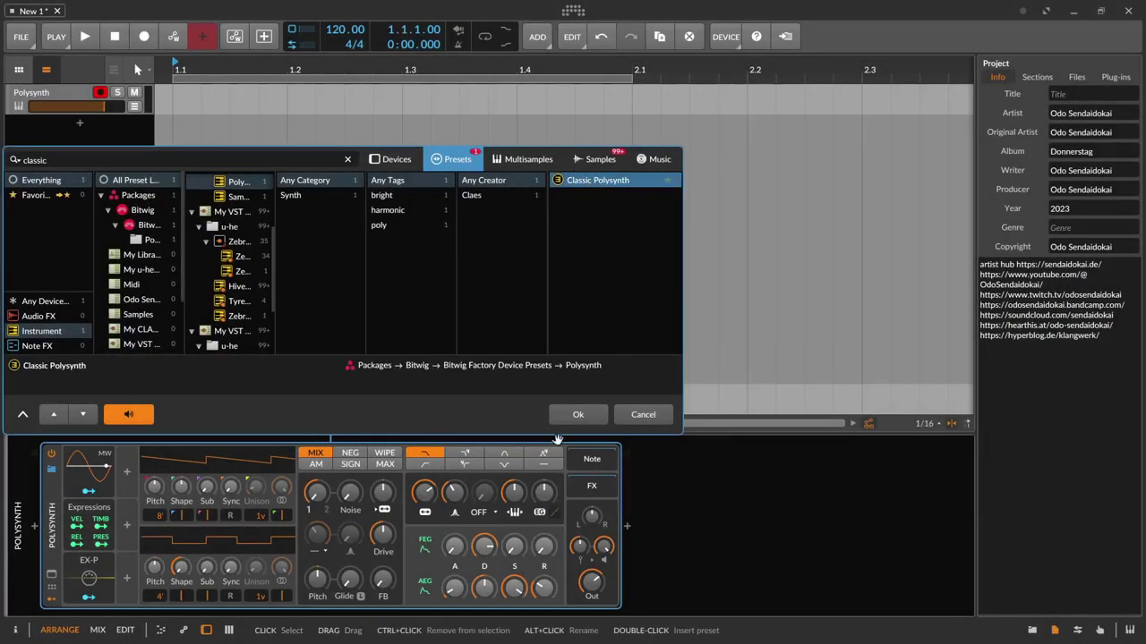
{"action": "left_click", "coordinate": [575, 414]}
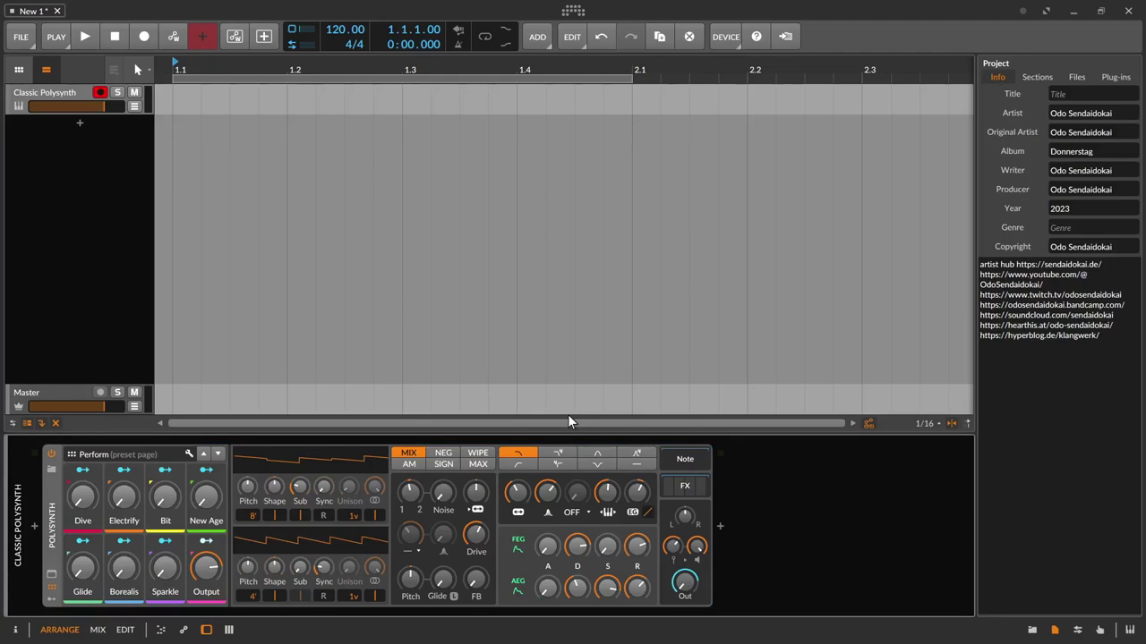
Step: Show the Polysynth's modulators and add a MIDI modulator using CC 1 to an empty slot
{"action": "left_click", "coordinate": [51, 587]}
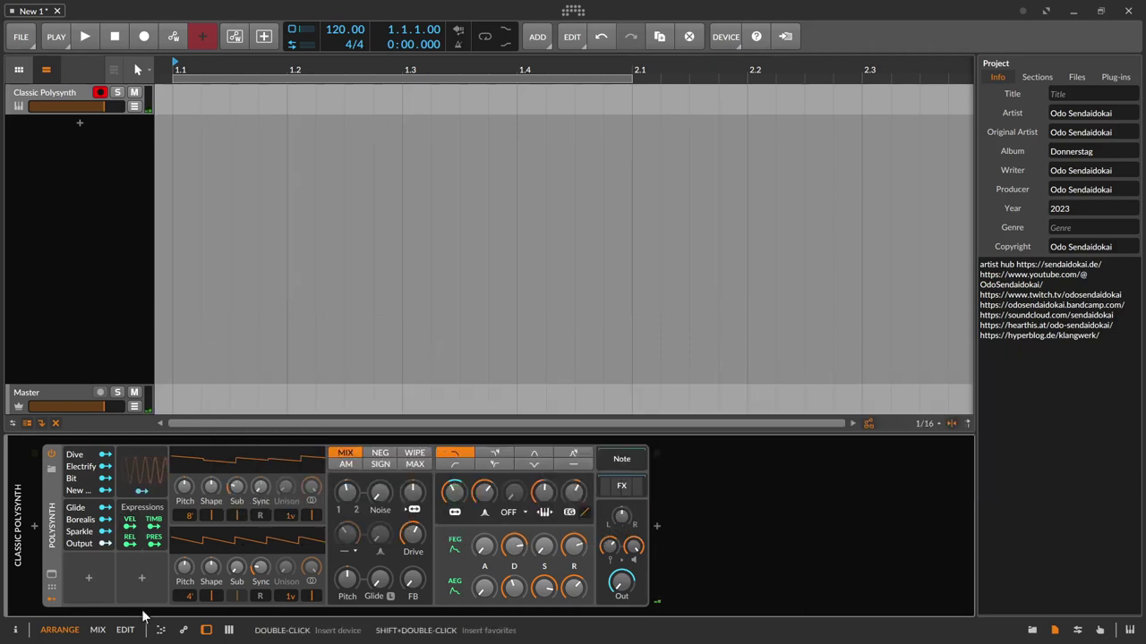
{"action": "left_click", "coordinate": [140, 577]}
{"action": "type", "text": "midi"}
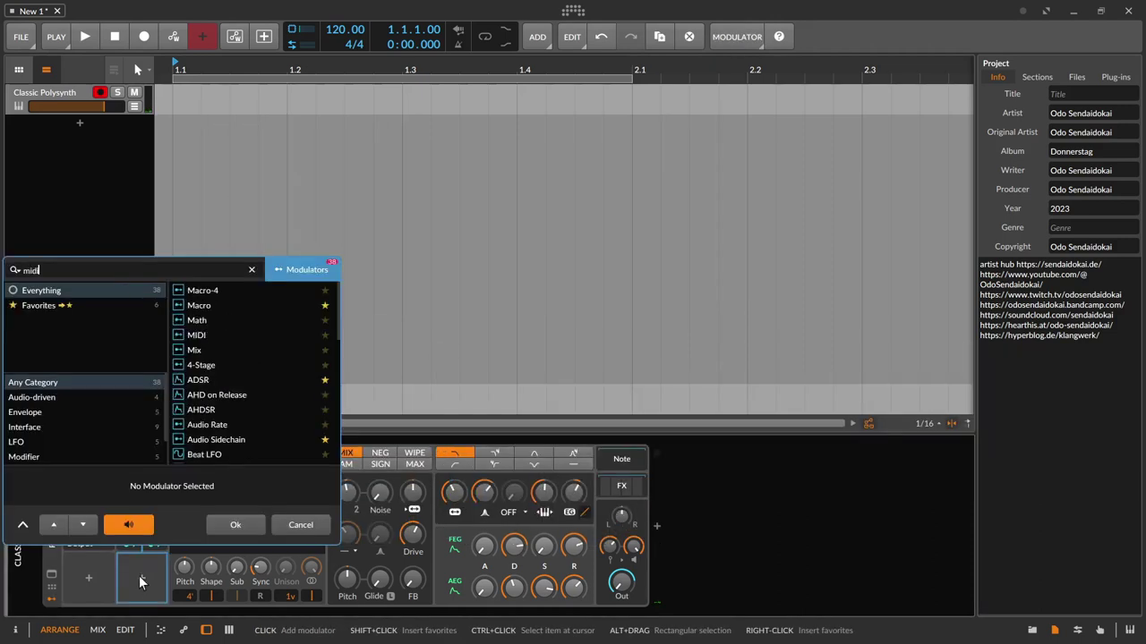
{"action": "key", "text": "Return"}
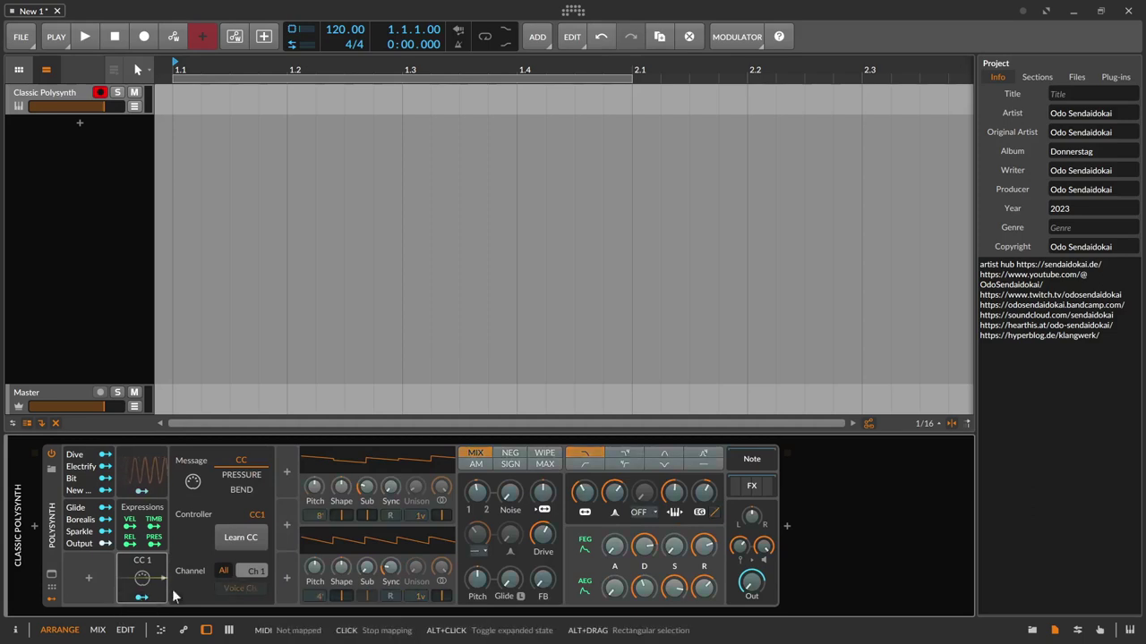
{"action": "left_click_drag", "start_coordinate": [542, 492], "coordinate": [543, 470]}
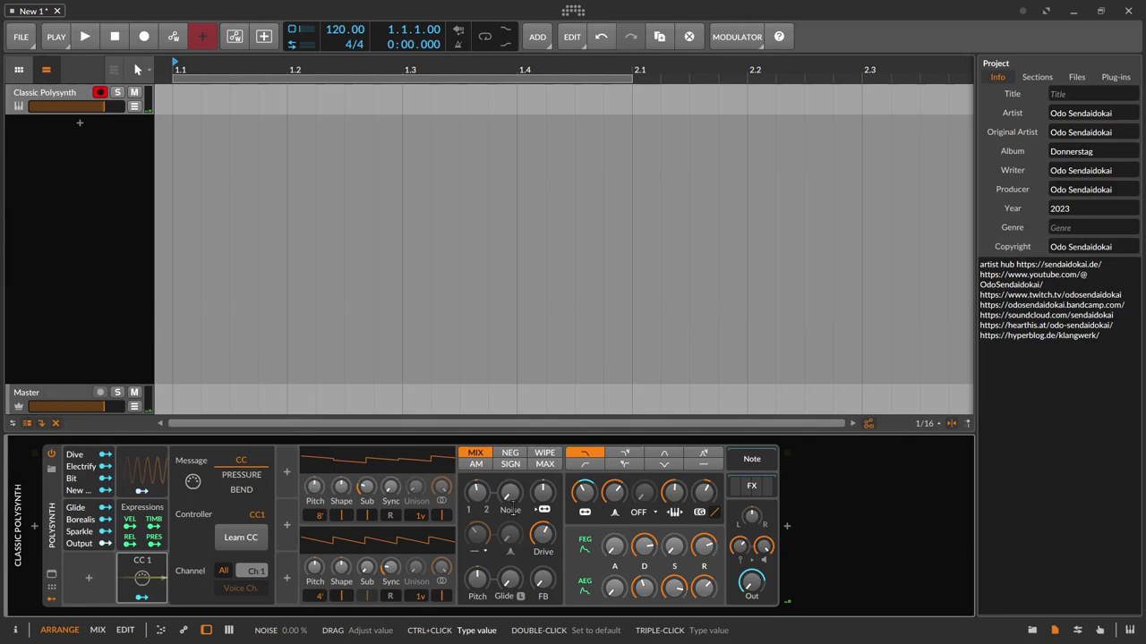
Step: Duplicate the CC 1 modulator into a free slot and have the copy learn controller CC11
{"action": "left_click_drag", "start_coordinate": [142, 577], "coordinate": [197, 472]}
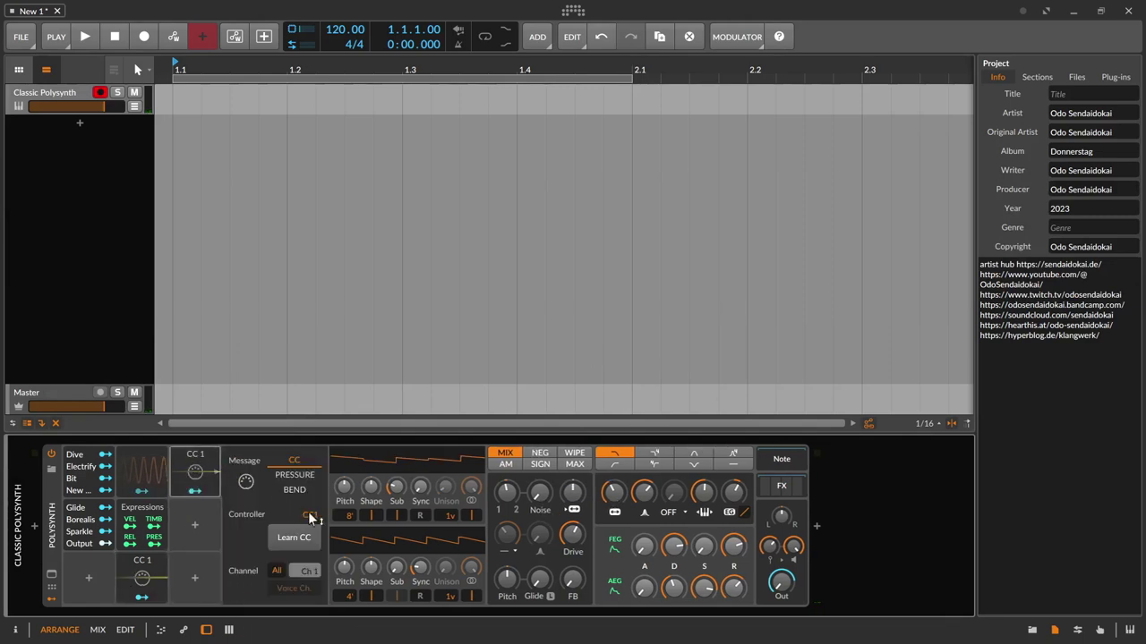
{"action": "left_click", "coordinate": [302, 537]}
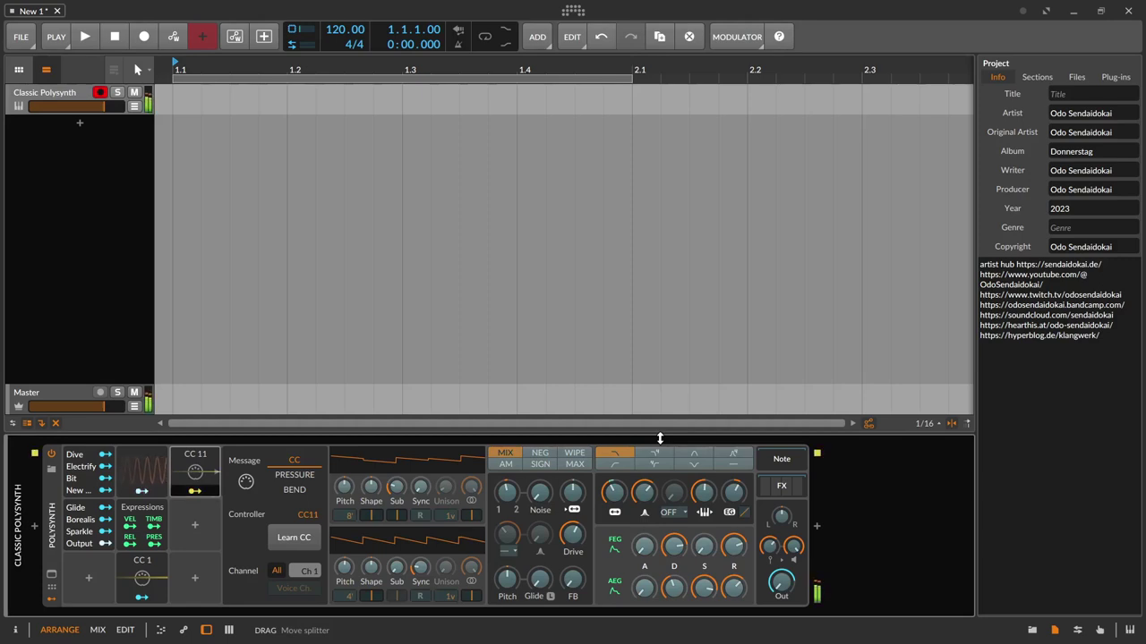
Step: Route the CC 11 modulator to the Polysynth's filter cutoff and resonance
{"action": "left_click_drag", "start_coordinate": [614, 491], "coordinate": [644, 501]}
{"action": "left_click_drag", "start_coordinate": [644, 491], "coordinate": [643, 493]}
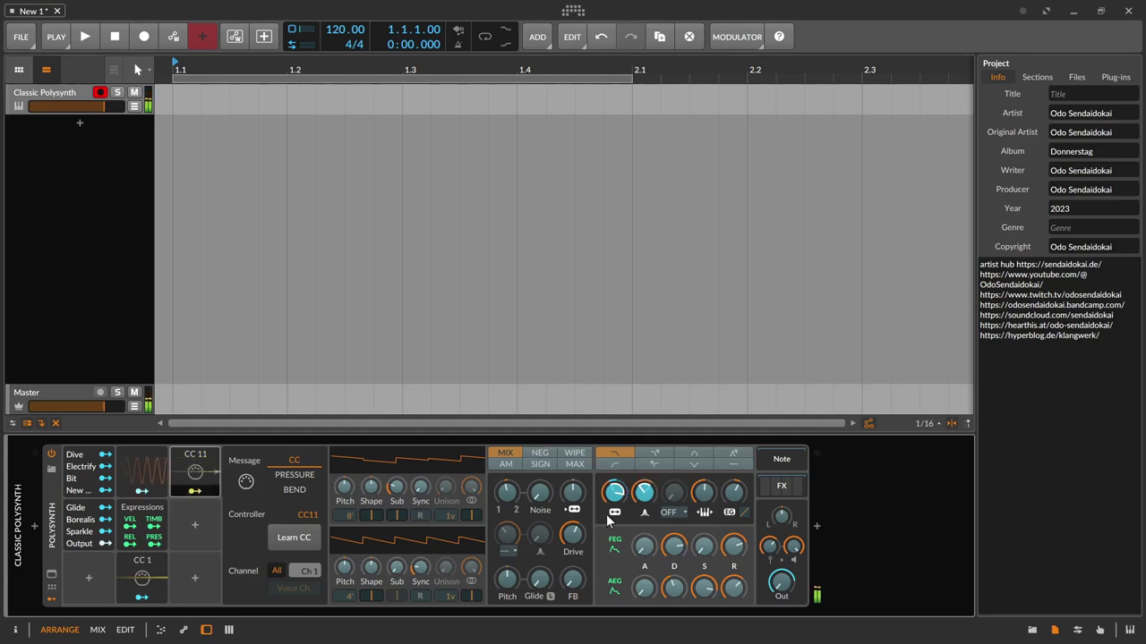
{"action": "left_click", "coordinate": [566, 512]}
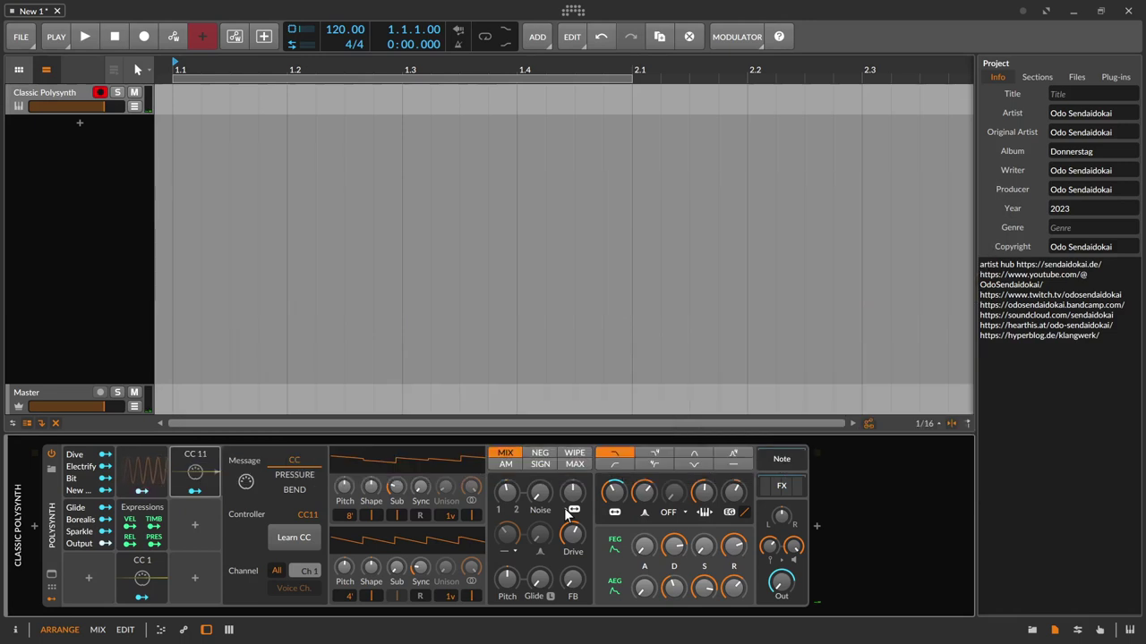
Step: Route the Expressions modulator's release velocity (REL) negatively to the Polysynth's AEG release
{"action": "left_click", "coordinate": [130, 538]}
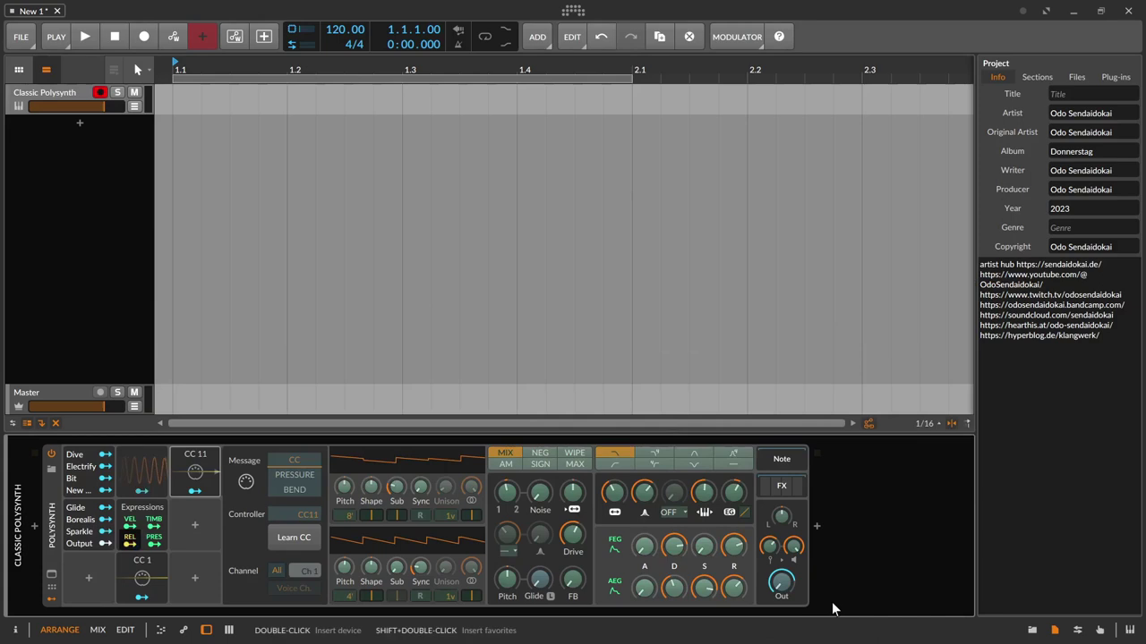
{"action": "left_click_drag", "start_coordinate": [733, 587], "coordinate": [733, 618]}
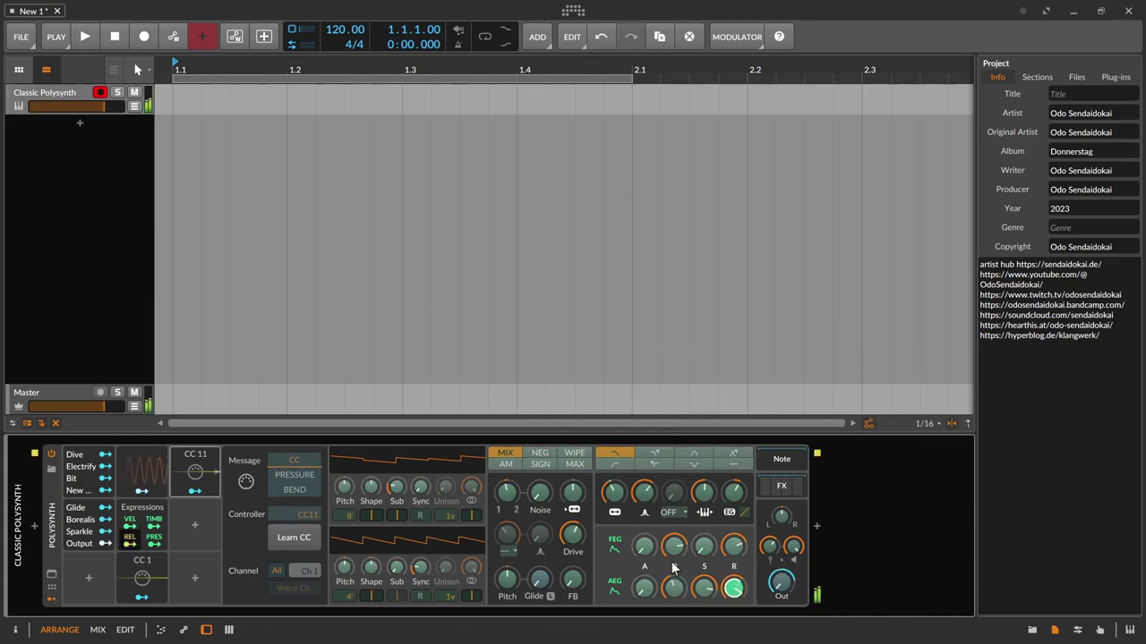
Step: Add a Macro modulator to the free slot beside Expressions and name it Rel Vel
{"action": "left_click", "coordinate": [197, 523]}
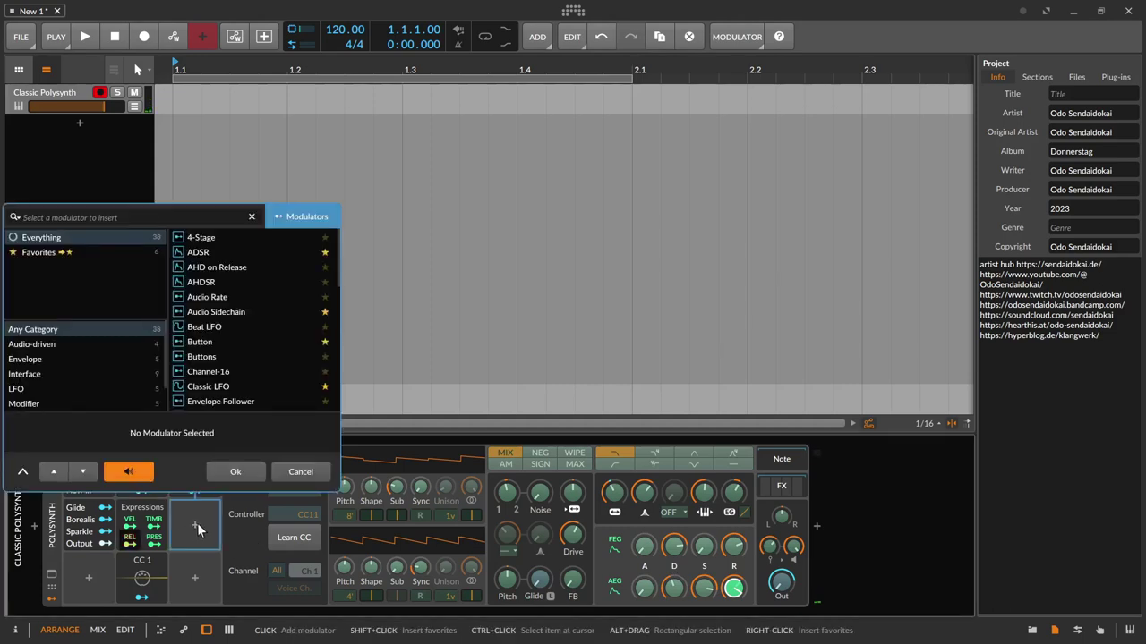
{"action": "type", "text": "mac"}
{"action": "key", "text": "Return"}
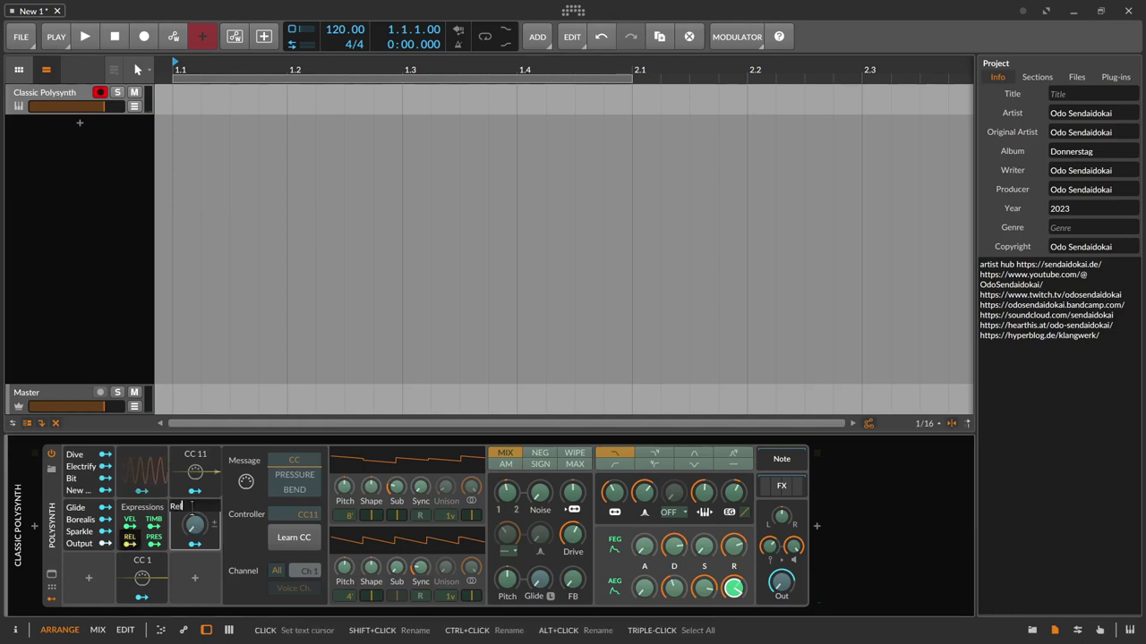
{"action": "key", "text": "Return"}
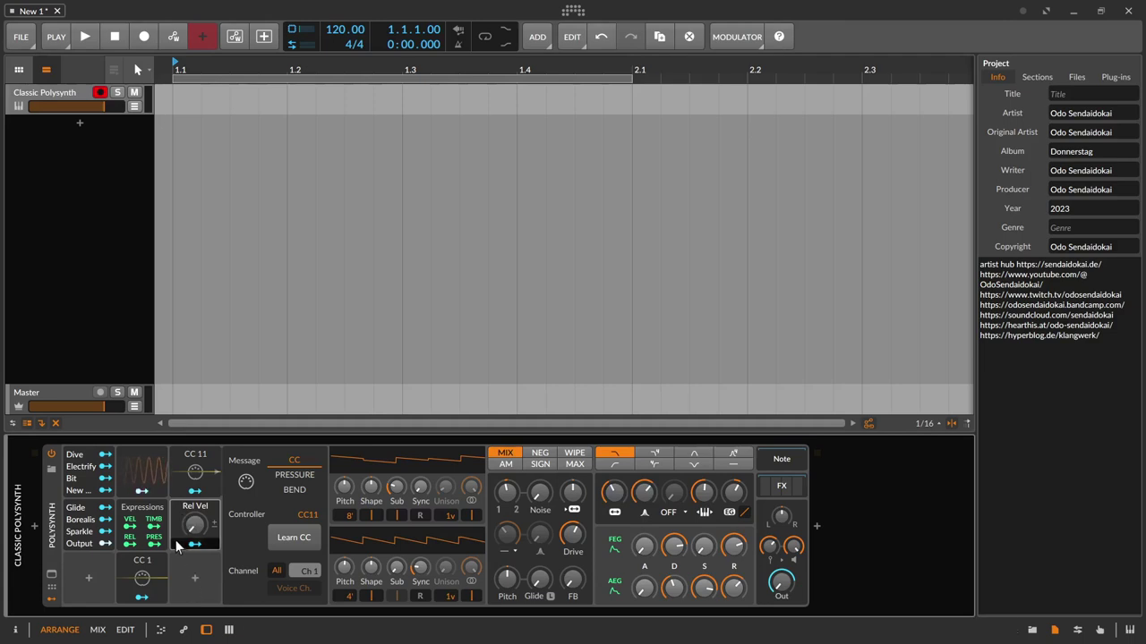
Step: Route the Expressions pressure (PRES) to pre-filter drive, output level and the filter's waveshaper drive, and set the waveshaper to SOFT
{"action": "left_click", "coordinate": [152, 542]}
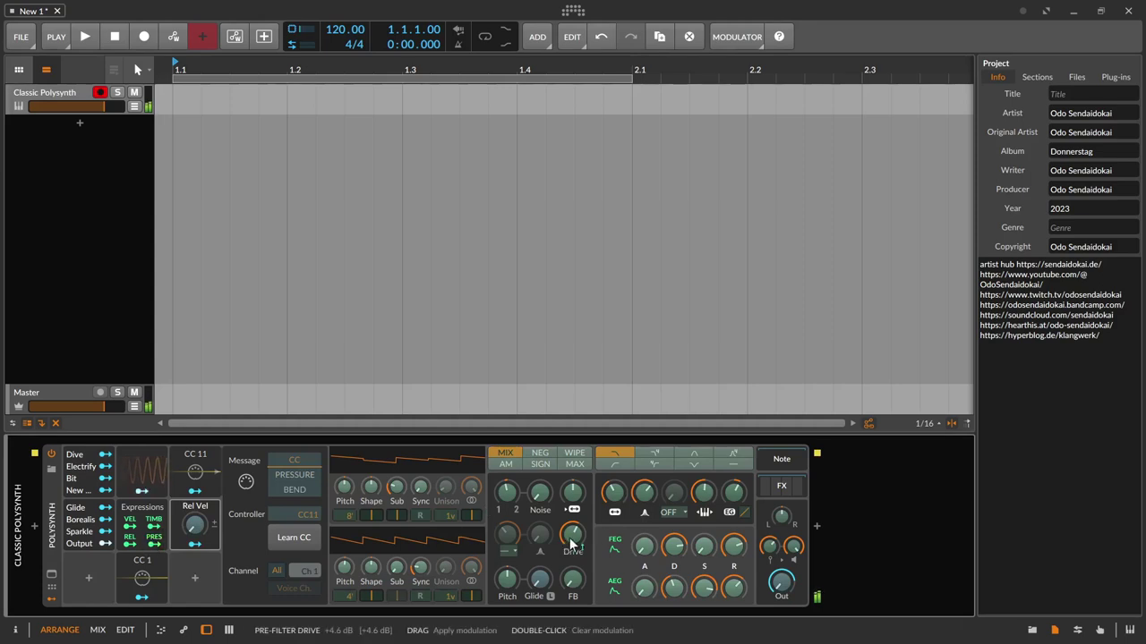
{"action": "left_click_drag", "start_coordinate": [571, 542], "coordinate": [571, 519]}
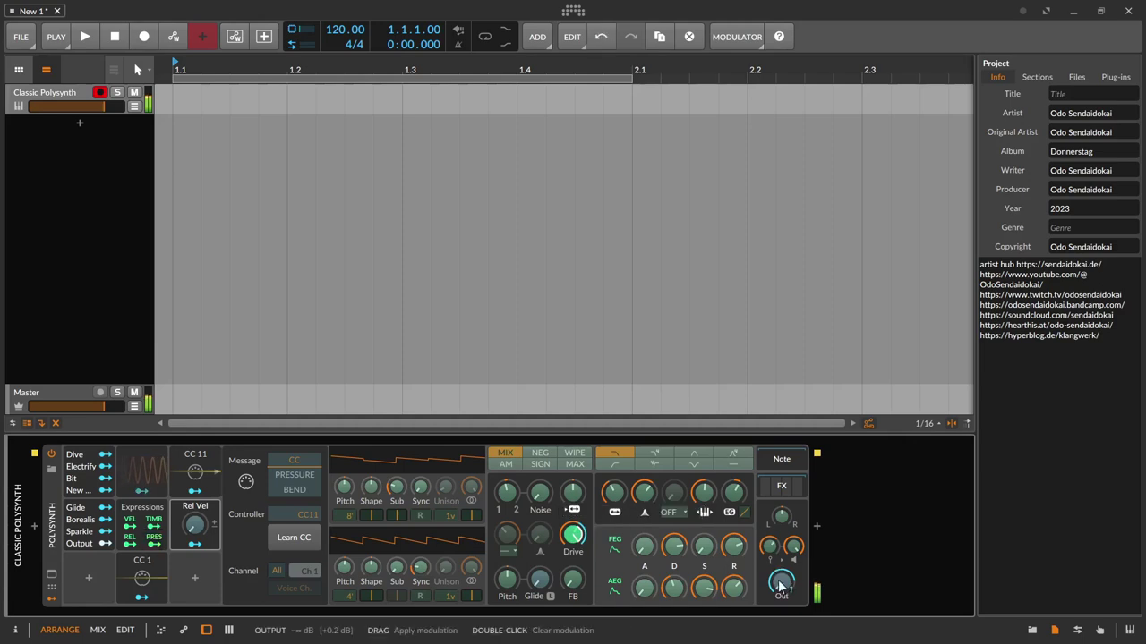
{"action": "left_click_drag", "start_coordinate": [793, 546], "coordinate": [793, 546]}
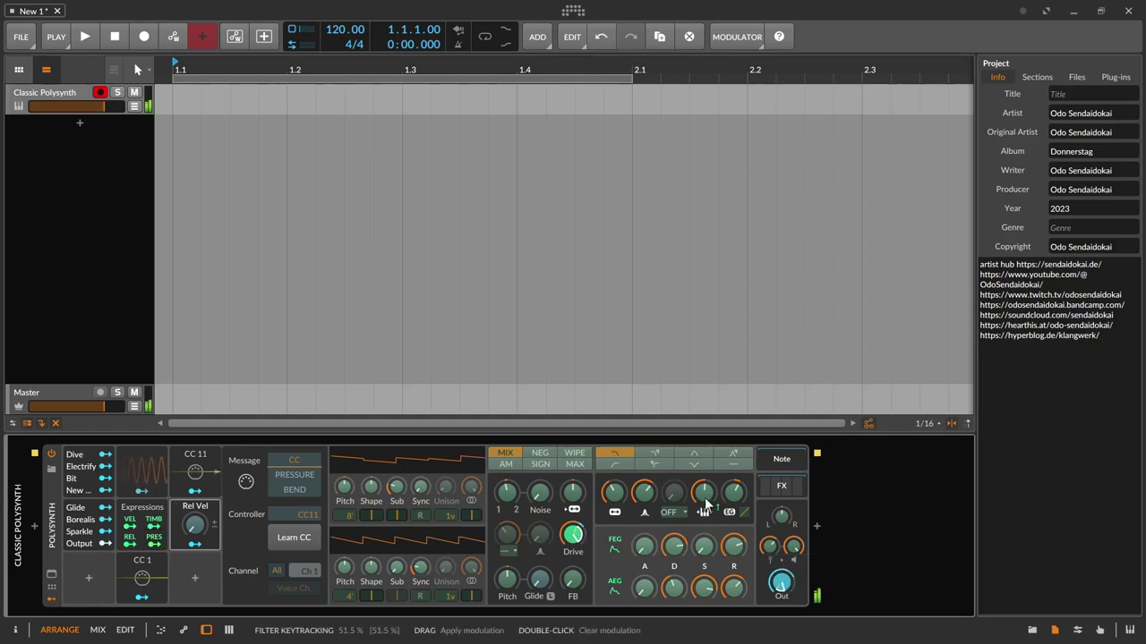
{"action": "left_click_drag", "start_coordinate": [680, 497], "coordinate": [677, 497]}
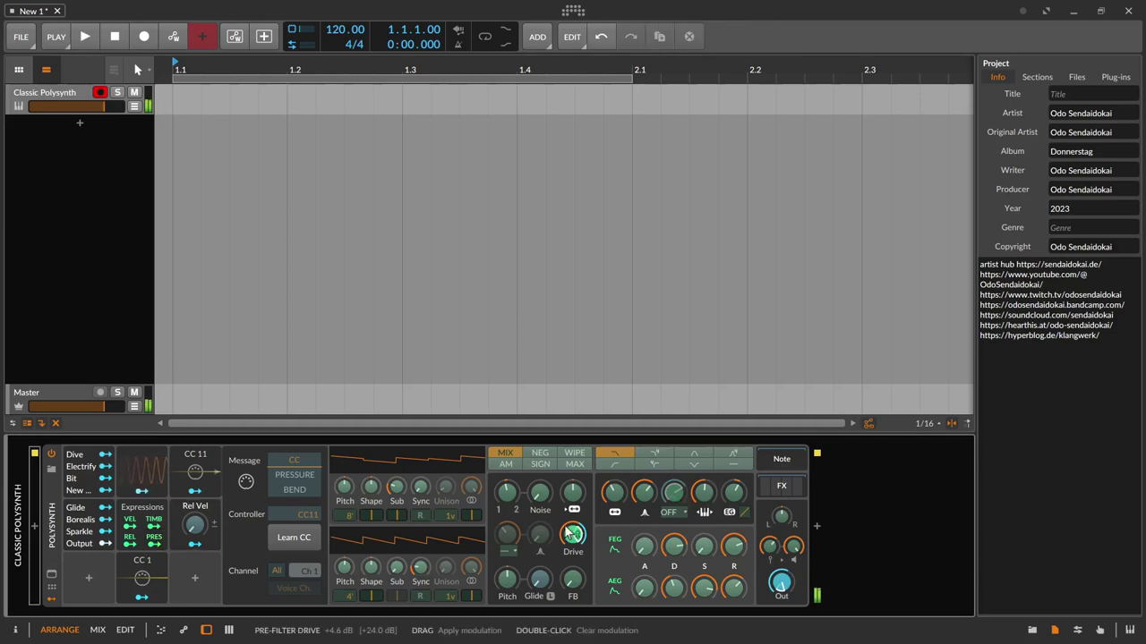
{"action": "key", "text": "Escape"}
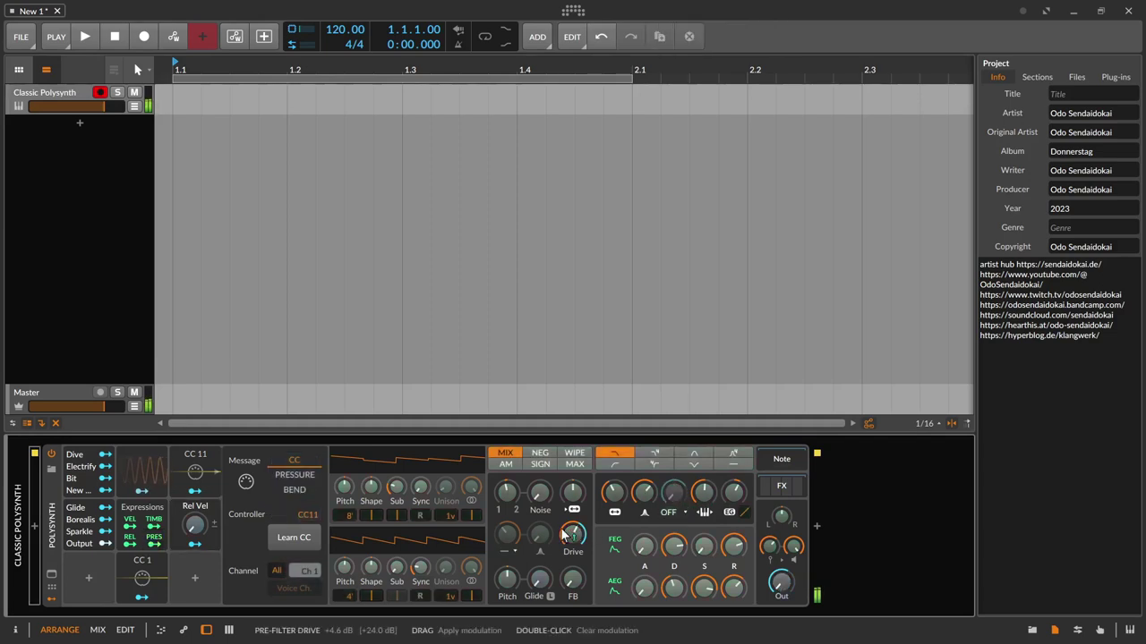
{"action": "left_click", "coordinate": [670, 512]}
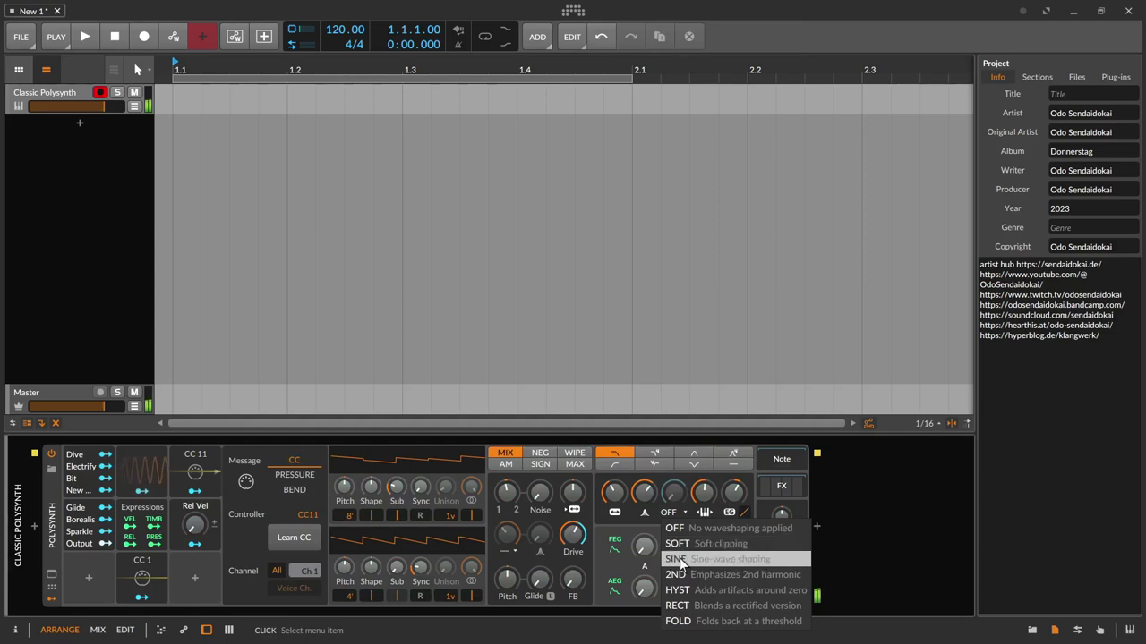
{"action": "left_click", "coordinate": [678, 543]}
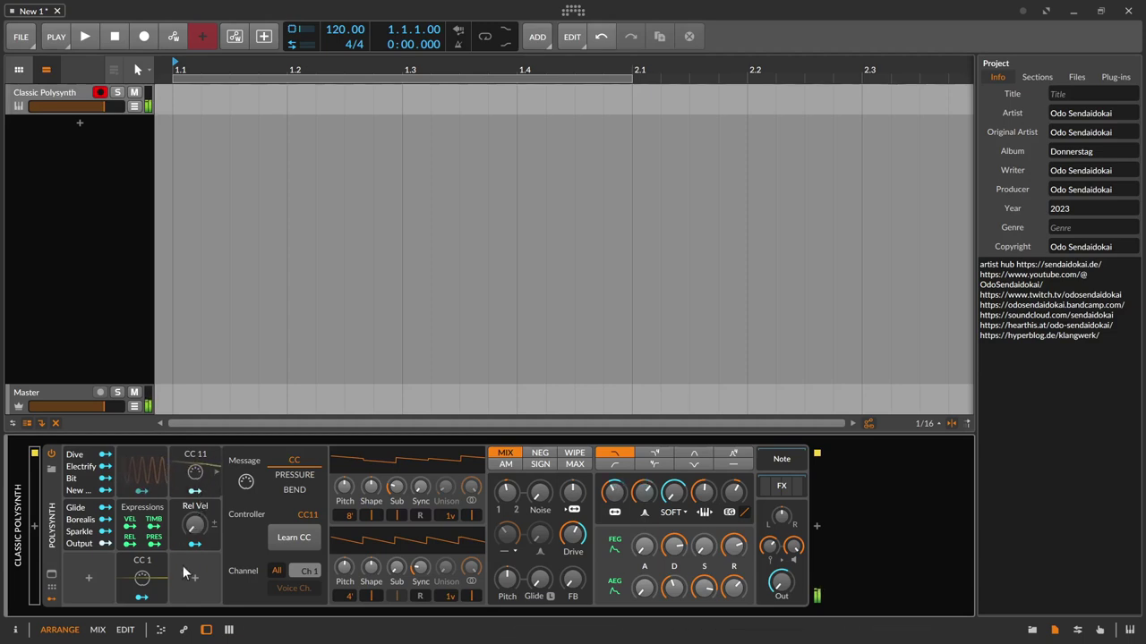
Step: Duplicate the Rel Vel macro into the slot below and map the Expressions pressure (PRES) to the copy
{"action": "left_click_drag", "start_coordinate": [194, 523], "coordinate": [180, 558]}
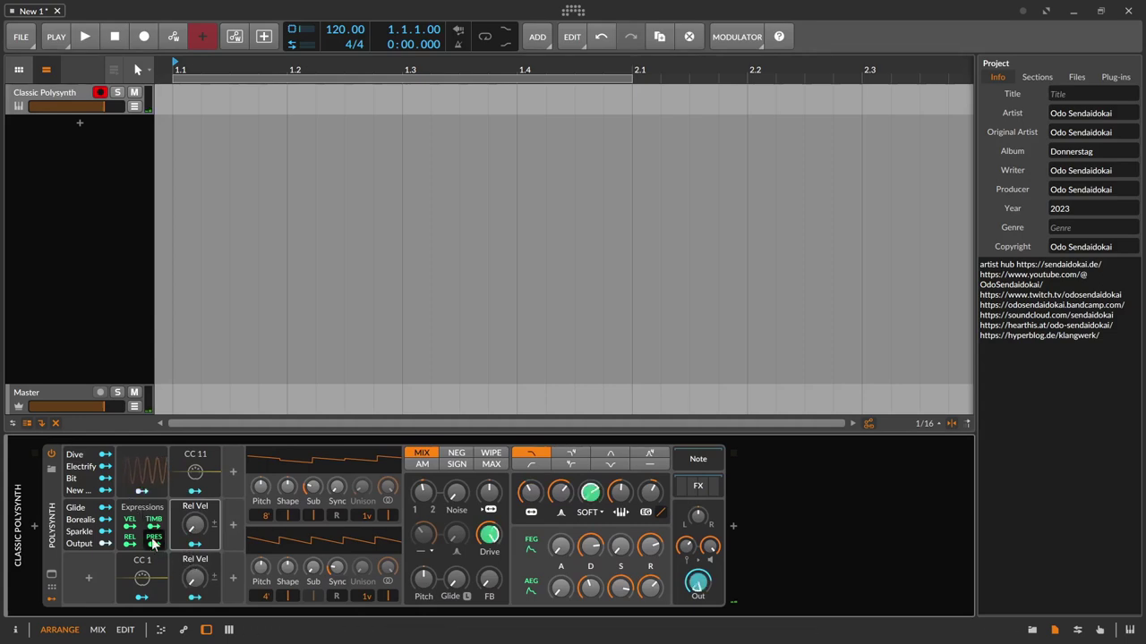
{"action": "left_click_drag", "start_coordinate": [158, 538], "coordinate": [193, 577]}
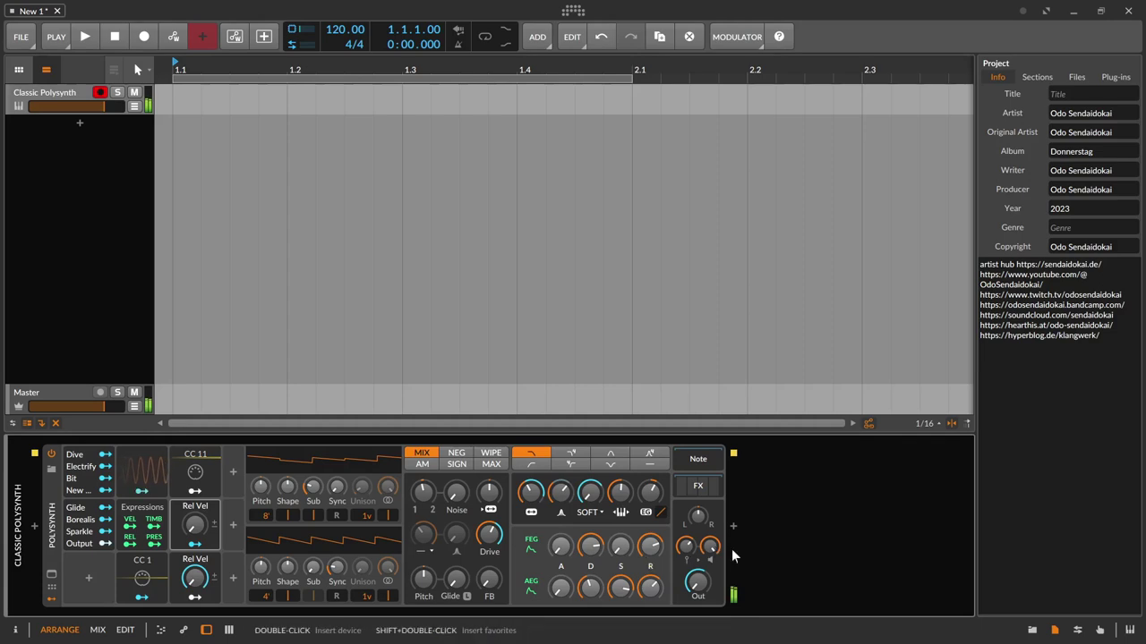
Step: Readjust how strongly the Expressions pressure (PRES) modulates the Polysynth's output level
{"action": "left_click", "coordinate": [154, 544]}
{"action": "left_click_drag", "start_coordinate": [697, 583], "coordinate": [700, 588]}
{"action": "double_click", "coordinate": [701, 587]}
{"action": "left_click_drag", "start_coordinate": [701, 586], "coordinate": [699, 585]}
{"action": "scroll", "coordinate": [699, 586], "scroll_direction": "up", "scroll_amount": 3}
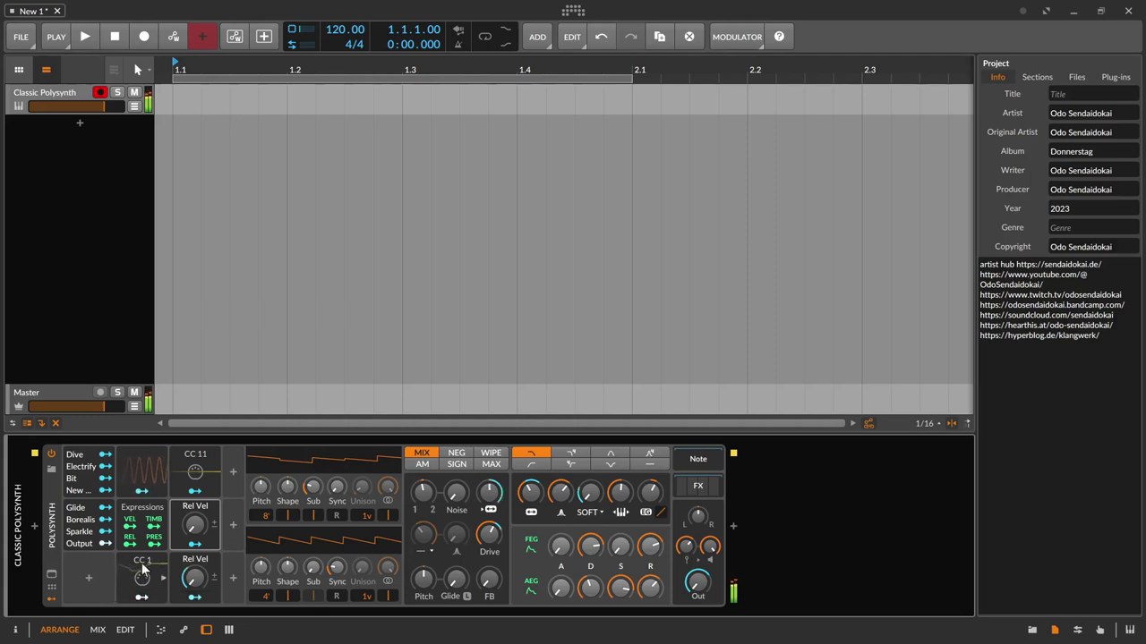
{"action": "left_click", "coordinate": [142, 597]}
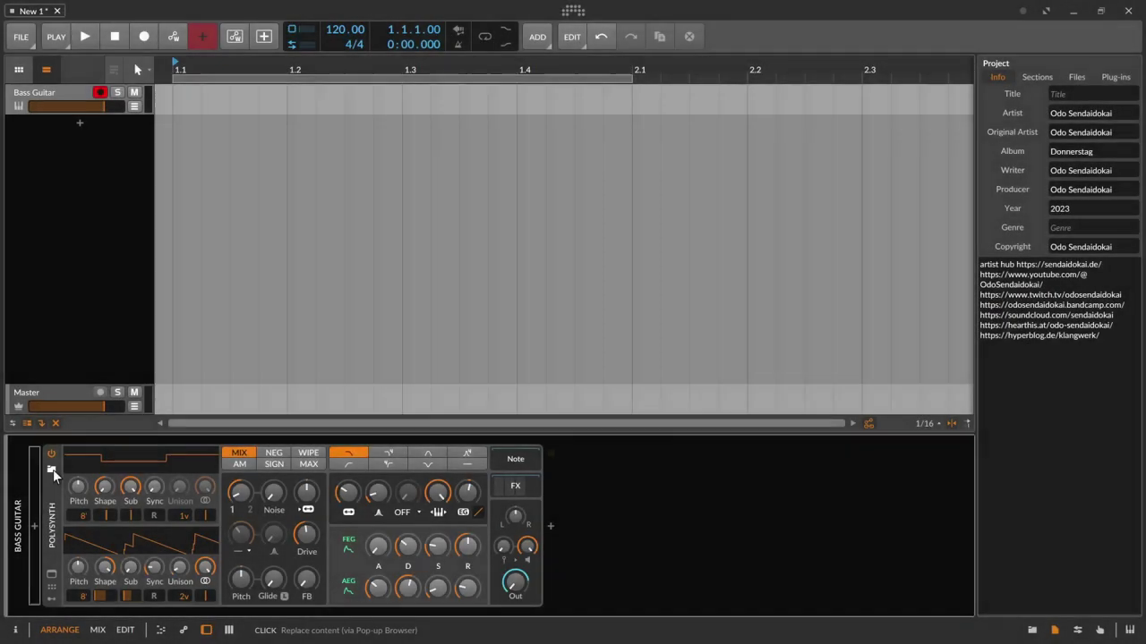
Step: Load the Bass Guitar preset into the Polysynth from its preset browser
{"action": "left_click", "coordinate": [51, 469]}
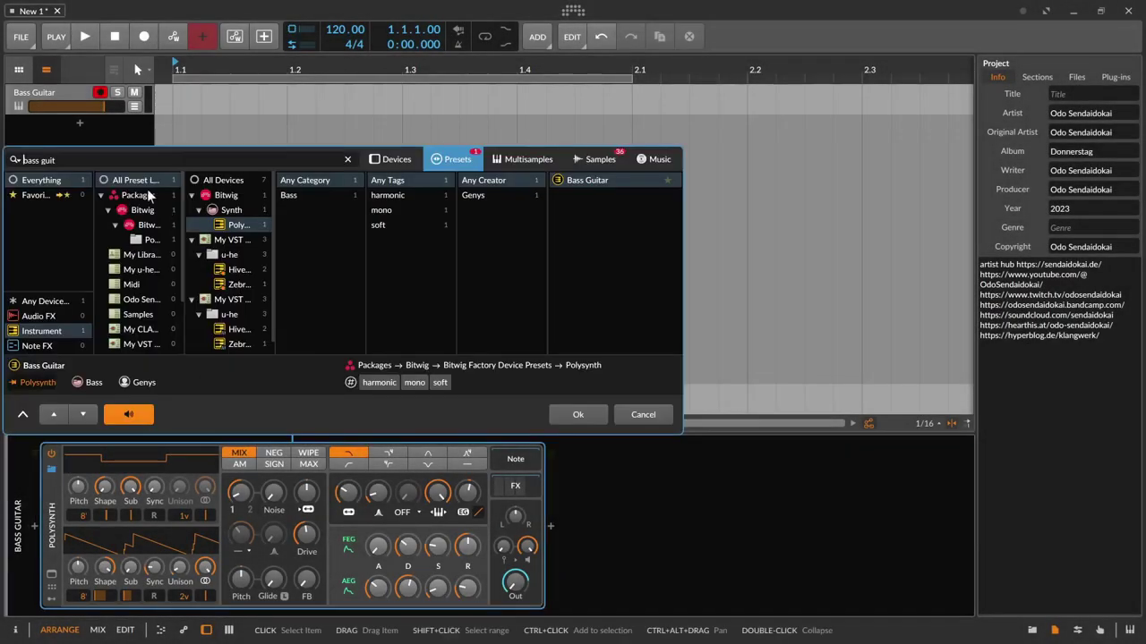
{"action": "left_click", "coordinate": [611, 179]}
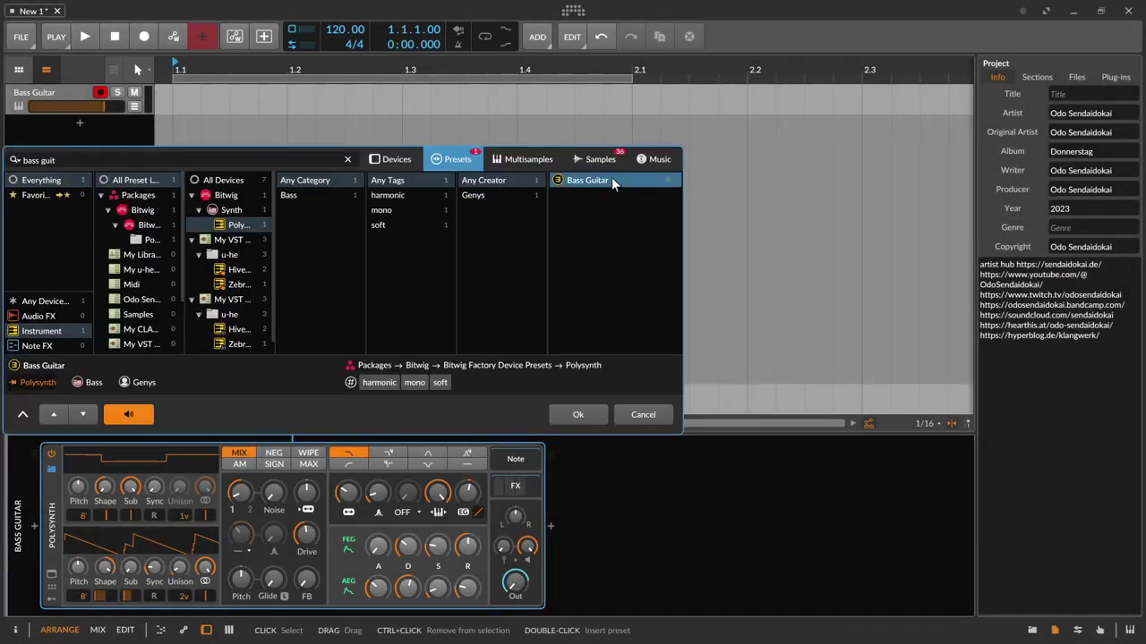
{"action": "left_click", "coordinate": [580, 414]}
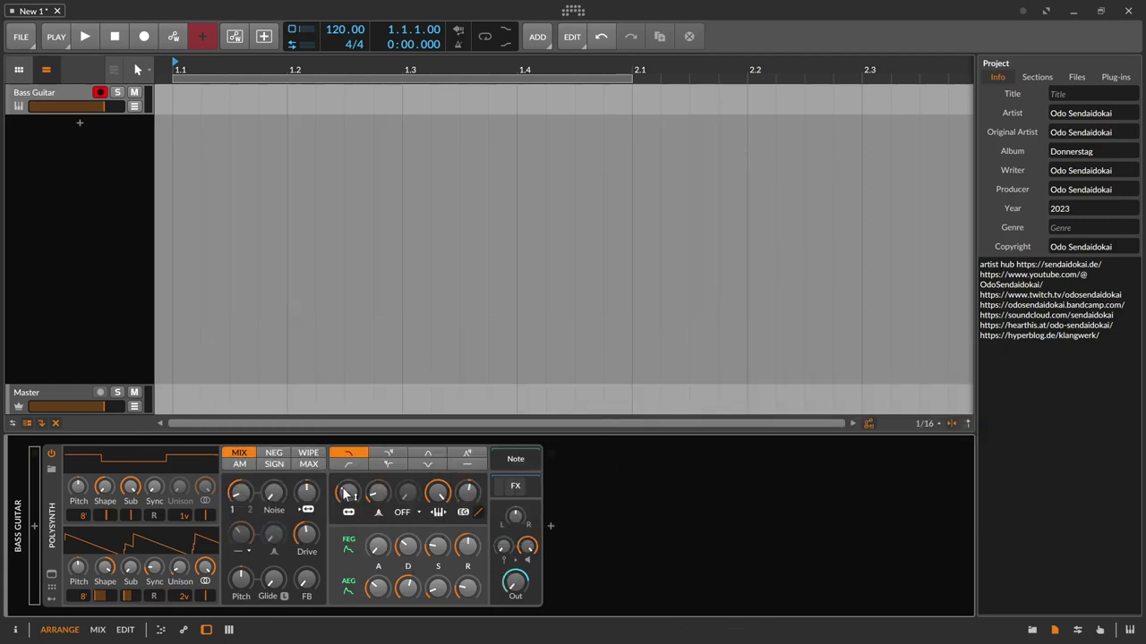
Step: Show the Bass Guitar Polysynth's modulators and add a MIDI modulator to the free slot below the keytrack modulator
{"action": "left_click", "coordinate": [50, 601]}
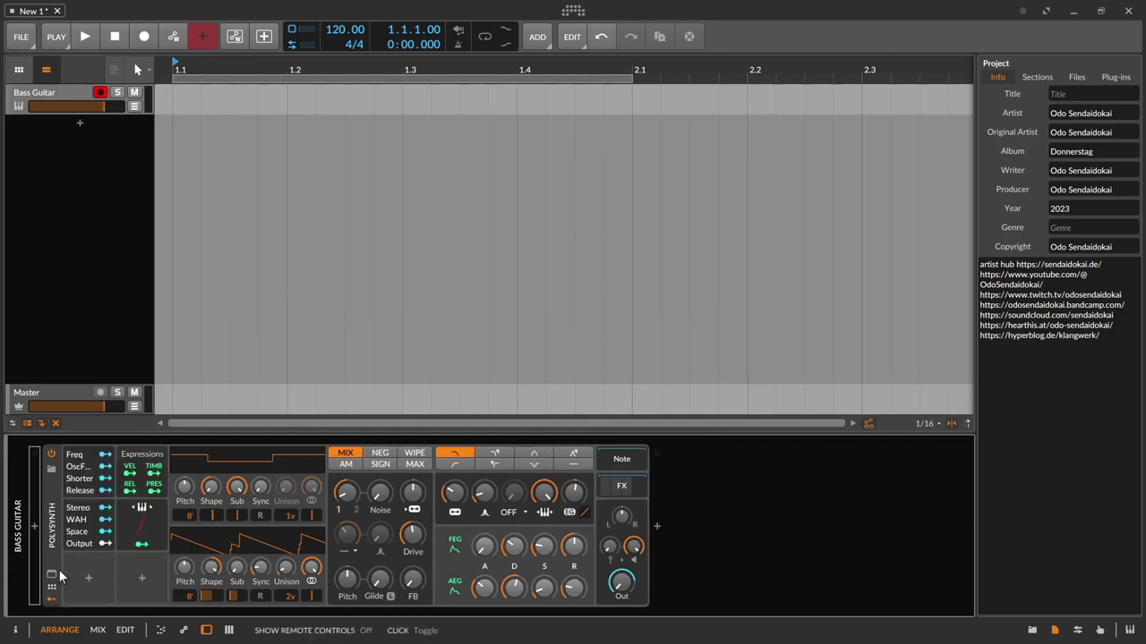
{"action": "left_click", "coordinate": [141, 578]}
{"action": "type", "text": "midi"}
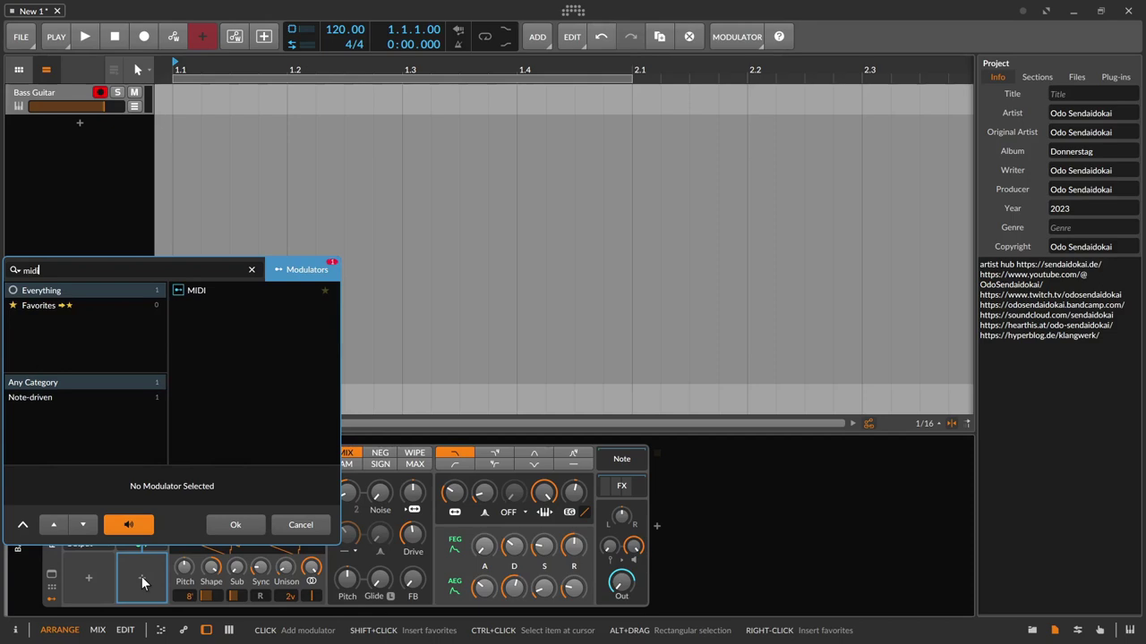
{"action": "key", "text": "Return"}
Step: Duplicate the CC 1 modulator into a new slot and set the copy's controller to CC11
{"action": "left_click_drag", "start_coordinate": [137, 563], "coordinate": [201, 463]}
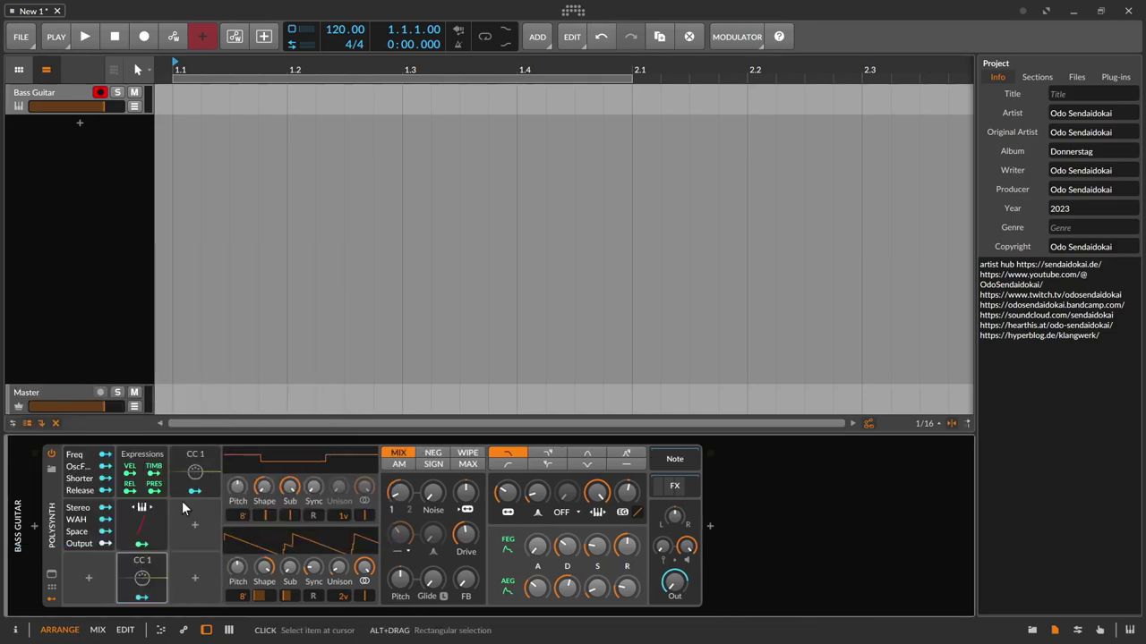
{"action": "left_click", "coordinate": [195, 470]}
{"action": "left_click_drag", "start_coordinate": [316, 518], "coordinate": [316, 510]}
Step: Enable the Polysynth's high-pass filter in the mixer section in place of Bypass
{"action": "left_click", "coordinate": [141, 570]}
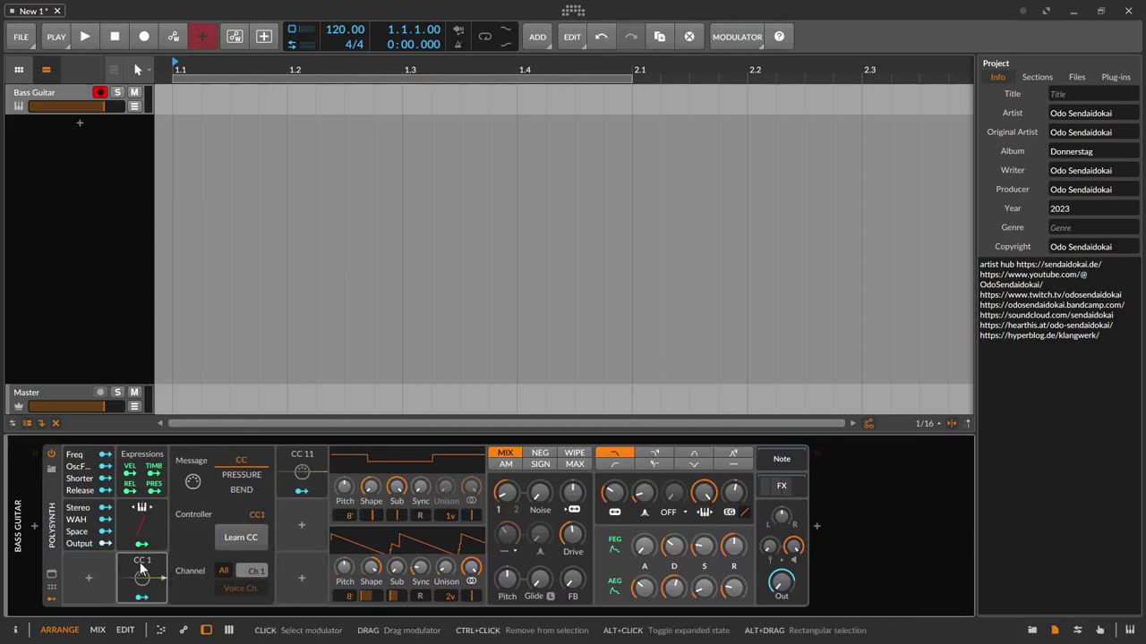
{"action": "left_click", "coordinate": [143, 597]}
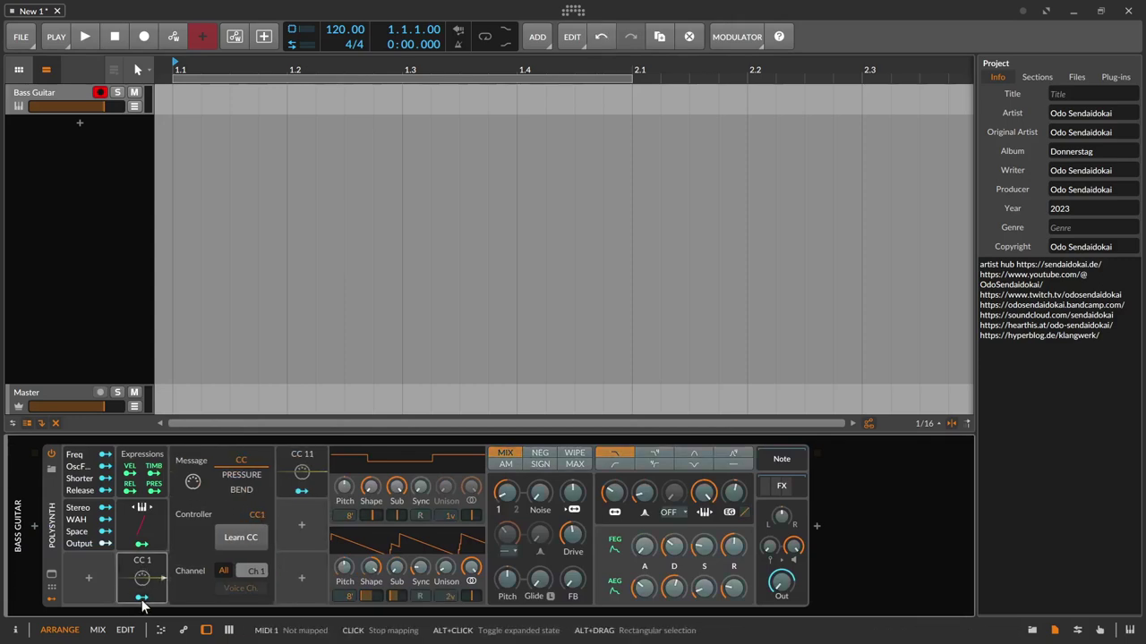
{"action": "left_click", "coordinate": [513, 542]}
{"action": "left_click", "coordinate": [507, 552]}
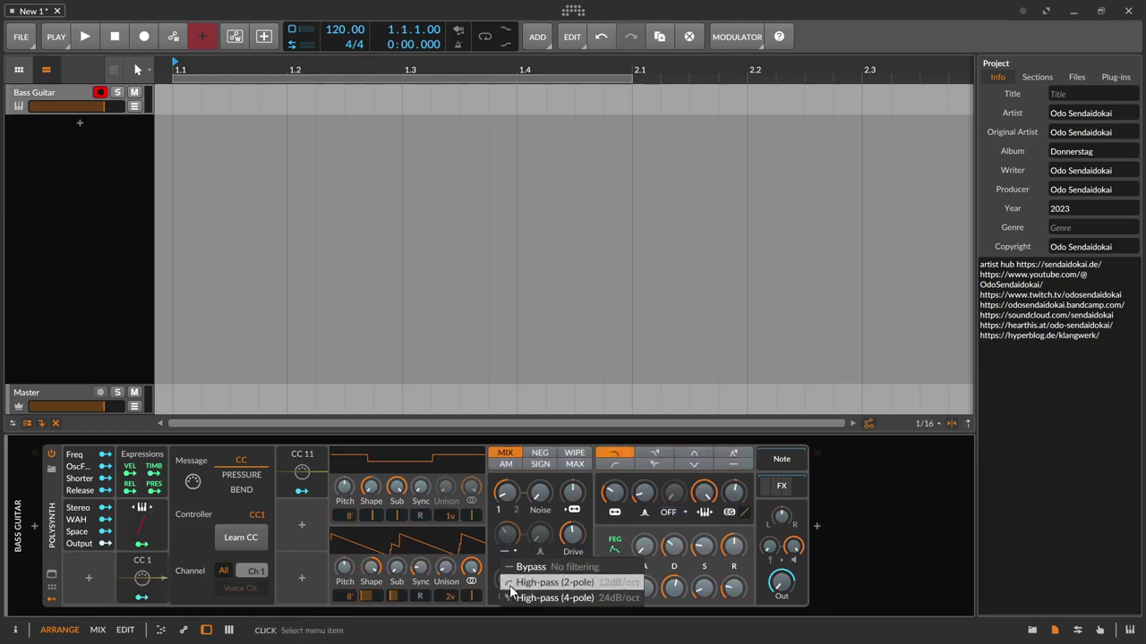
{"action": "left_click", "coordinate": [512, 583]}
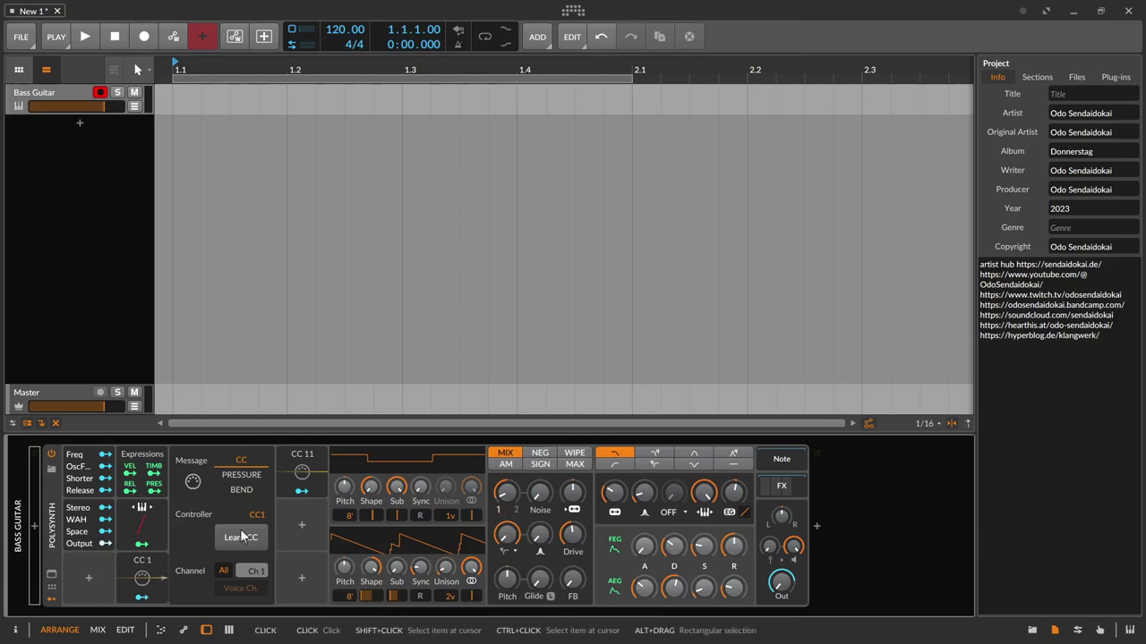
Step: Route the CC 1 modulator positively to the high-pass filter's cutoff and resonance
{"action": "left_click", "coordinate": [139, 598]}
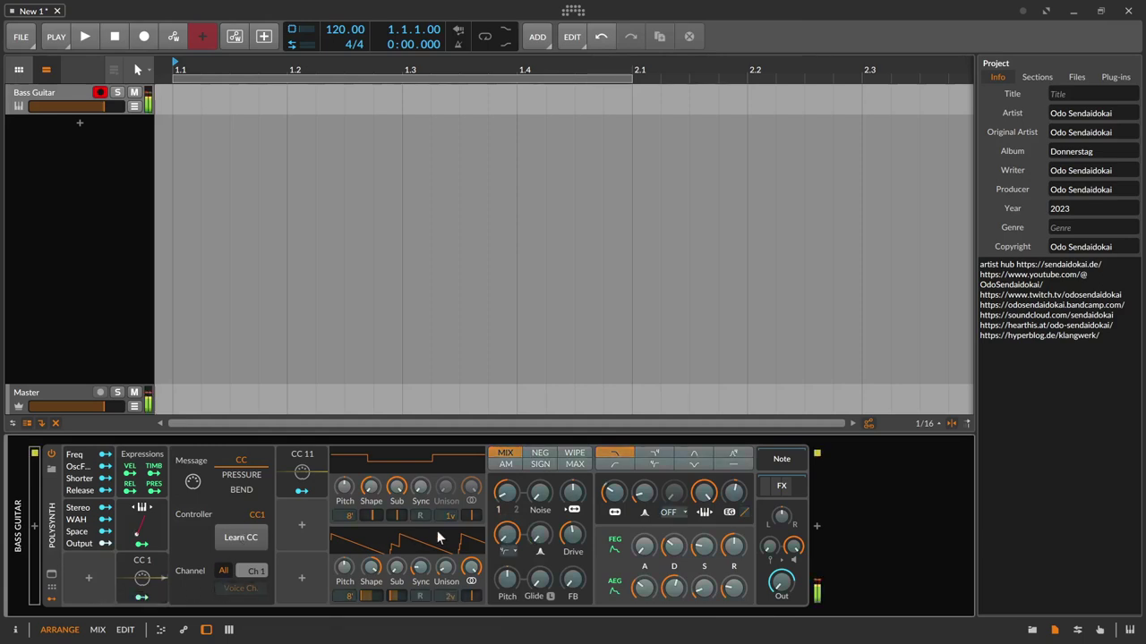
{"action": "mouse_move", "coordinate": [512, 533]}
{"action": "left_mouse_down"}
{"action": "mouse_move", "coordinate": [512, 517]}
{"action": "mouse_move", "coordinate": [538, 526]}
{"action": "mouse_move", "coordinate": [534, 538]}
{"action": "left_mouse_up"}
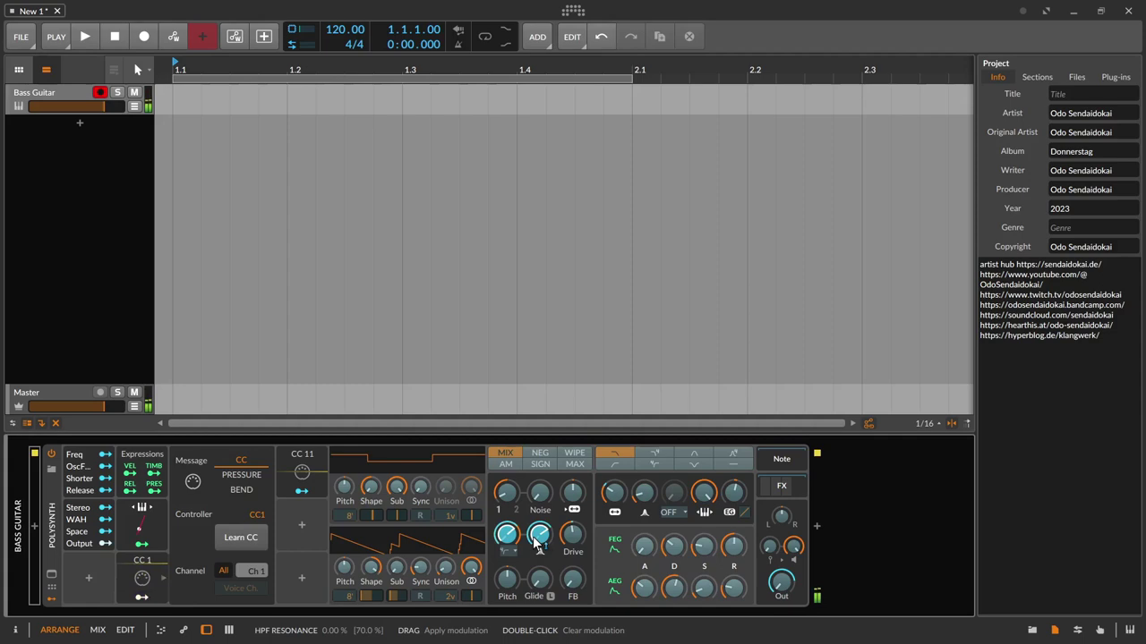
{"action": "left_click_drag", "start_coordinate": [537, 535], "coordinate": [508, 537]}
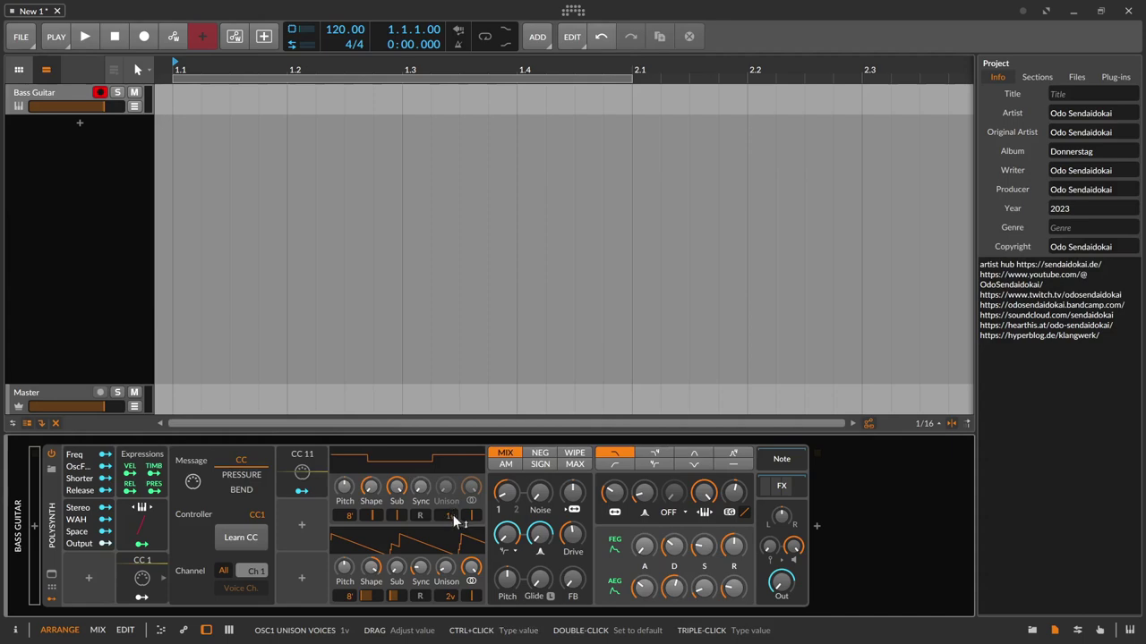
Step: Route the CC 11 modulator to the main filter's cutoff frequency
{"action": "left_click", "coordinate": [296, 457]}
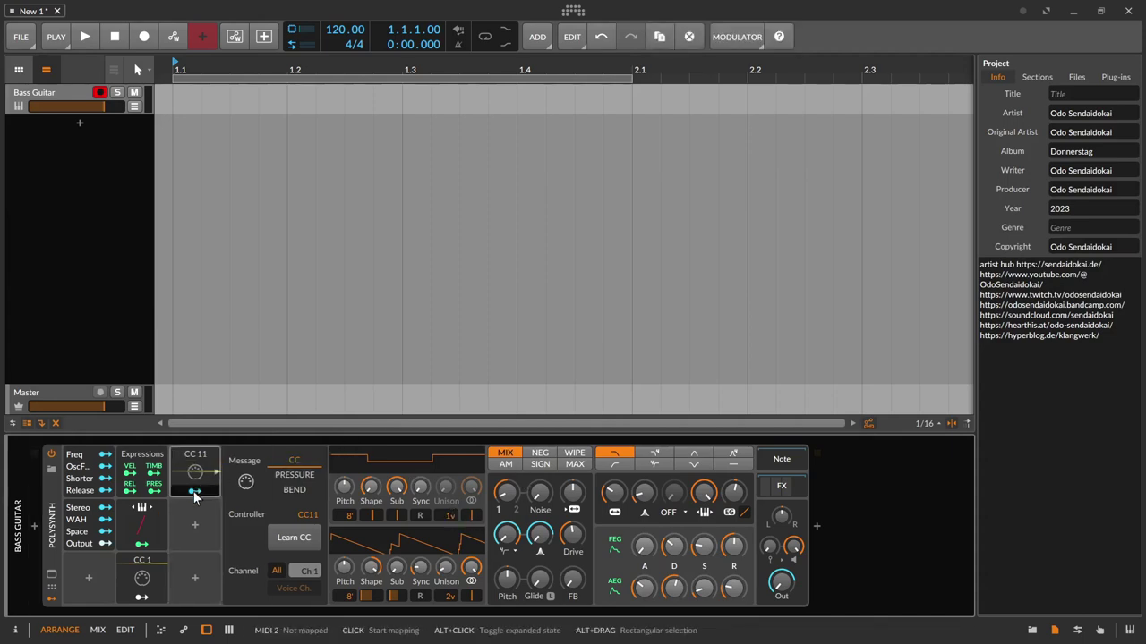
{"action": "left_click", "coordinate": [195, 492]}
{"action": "mouse_move", "coordinate": [614, 492]}
{"action": "left_mouse_down"}
{"action": "mouse_move", "coordinate": [614, 464]}
{"action": "mouse_move", "coordinate": [620, 497]}
{"action": "left_mouse_up"}
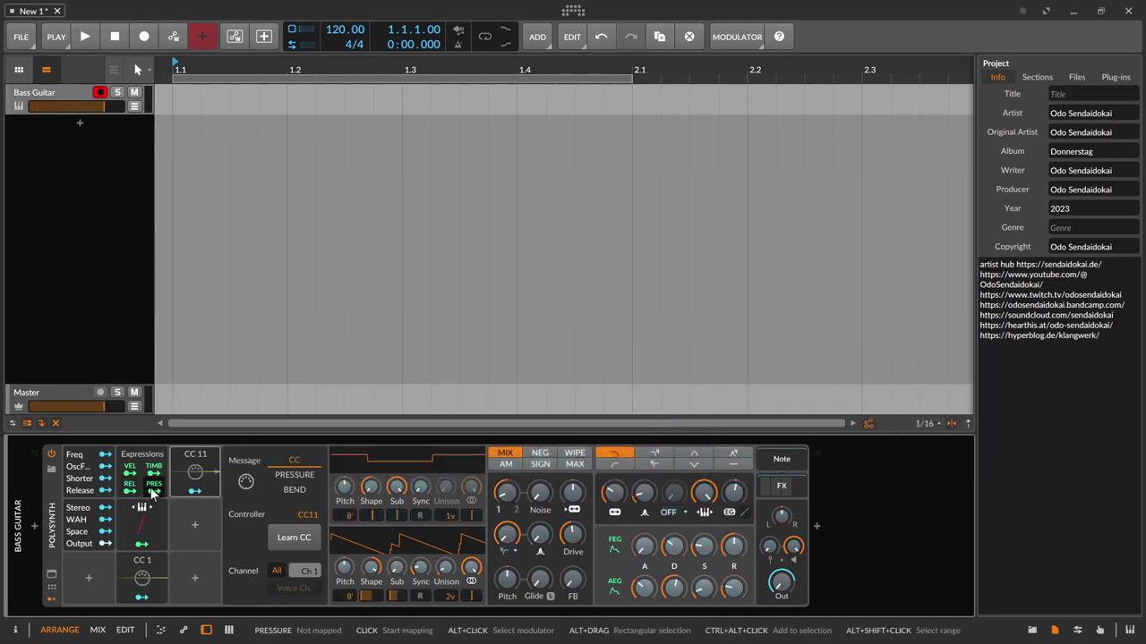
Step: Add a Macro modulator below CC 11, duplicate it into the slot beneath, and name the first one Rel Vel
{"action": "left_click", "coordinate": [195, 528]}
{"action": "type", "text": "mac"}
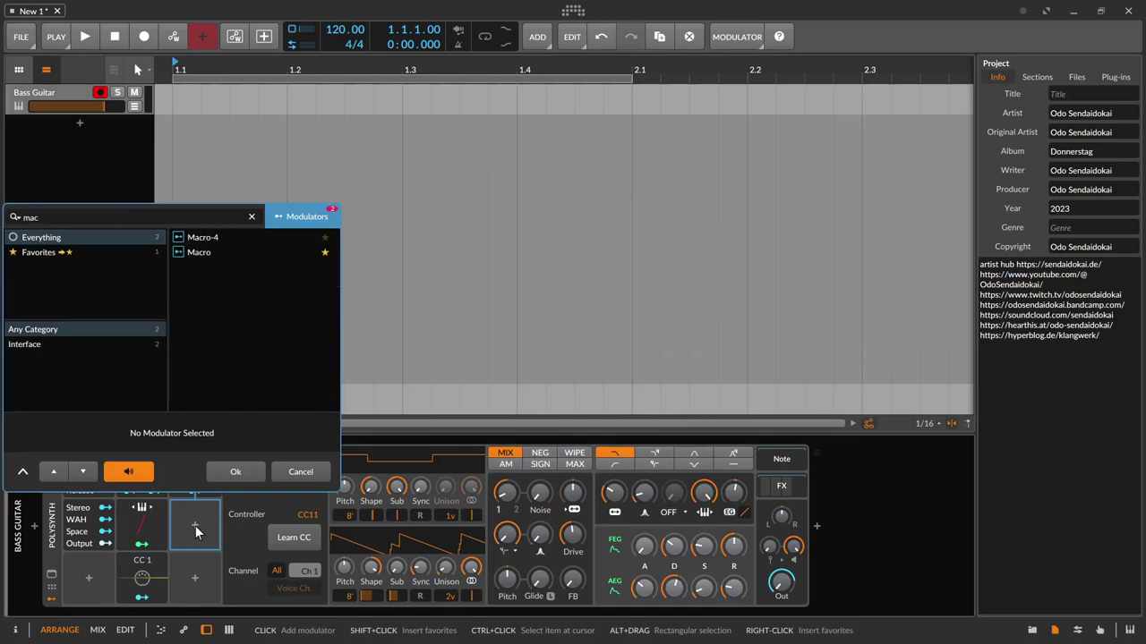
{"action": "key", "text": "Down"}
{"action": "key", "text": "Return"}
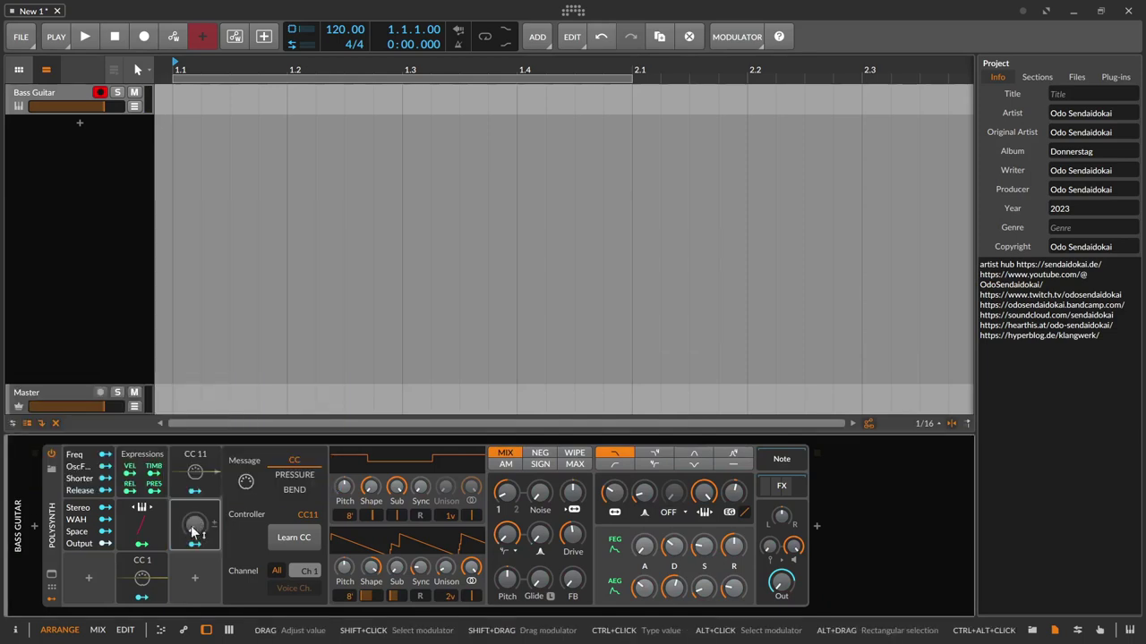
{"action": "double_click", "coordinate": [205, 507]}
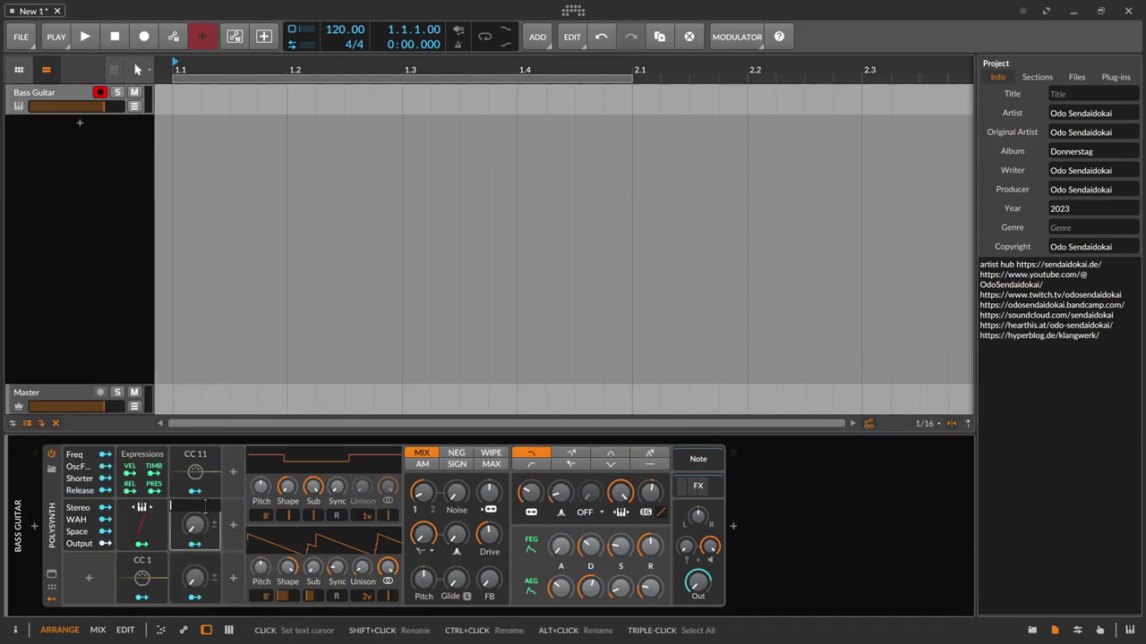
{"action": "key", "text": "Return"}
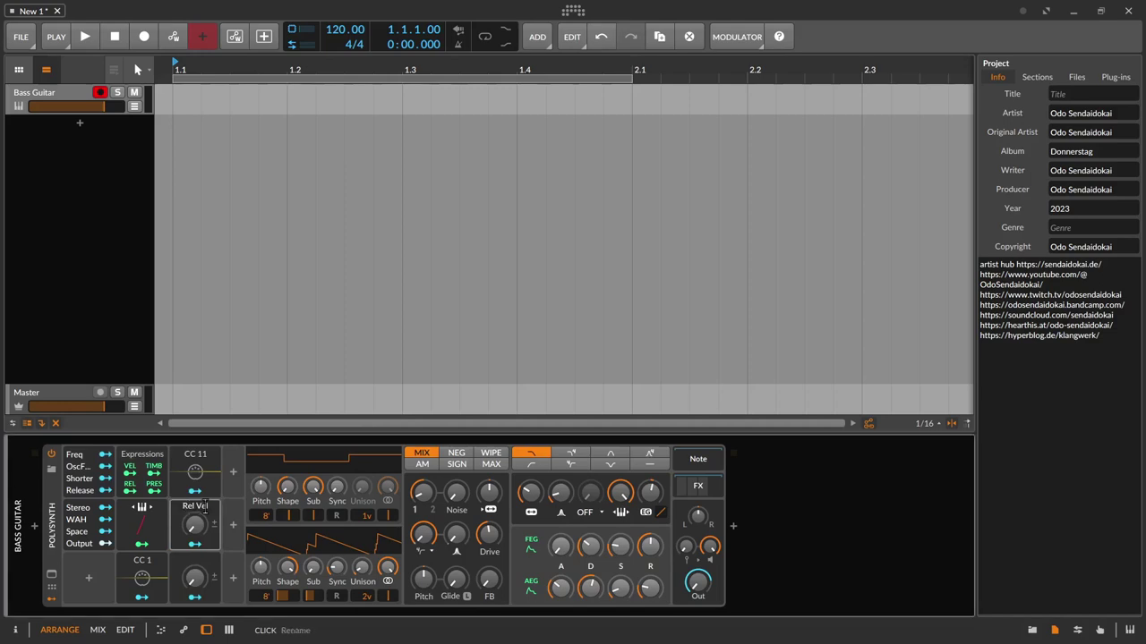
{"action": "left_click", "coordinate": [194, 559]}
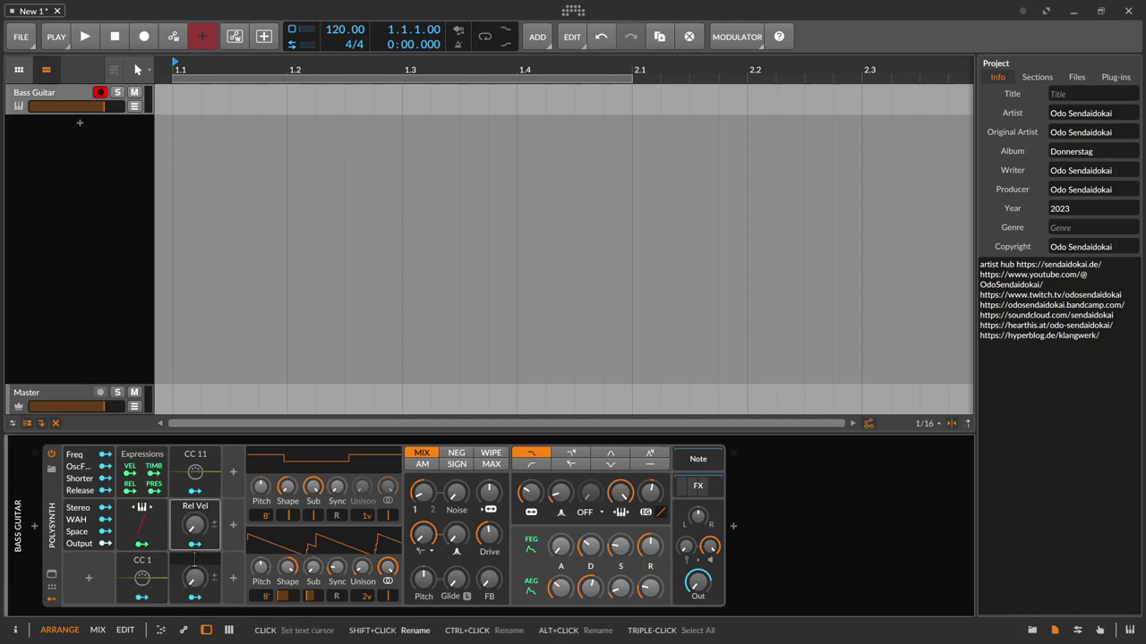
{"action": "key", "text": "Escape"}
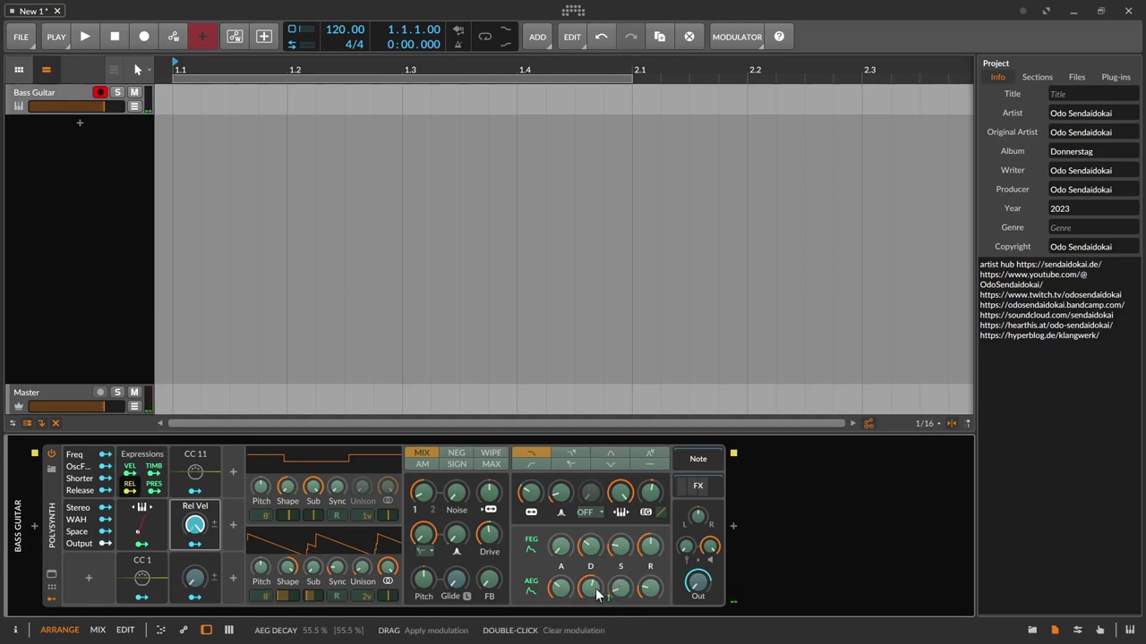
Step: Route release velocity to the Polysynth amplitude envelope's decay, sustain and release
{"action": "mouse_move", "coordinate": [599, 598]}
{"action": "left_mouse_down"}
{"action": "mouse_move", "coordinate": [606, 584]}
{"action": "mouse_move", "coordinate": [598, 591]}
{"action": "left_mouse_up"}
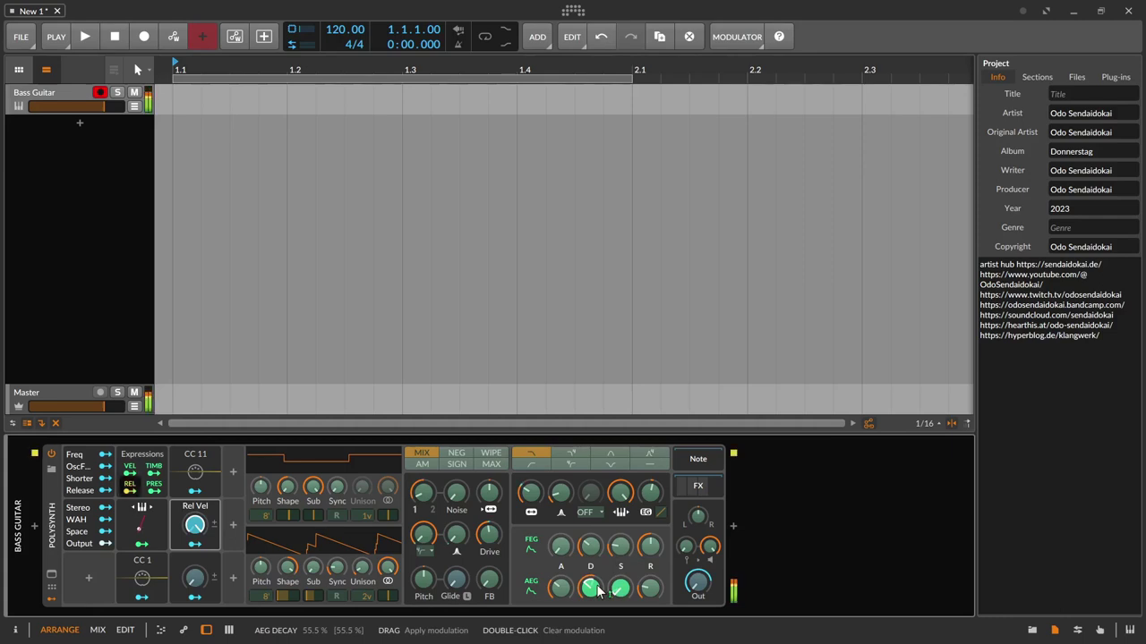
{"action": "left_click", "coordinate": [200, 543]}
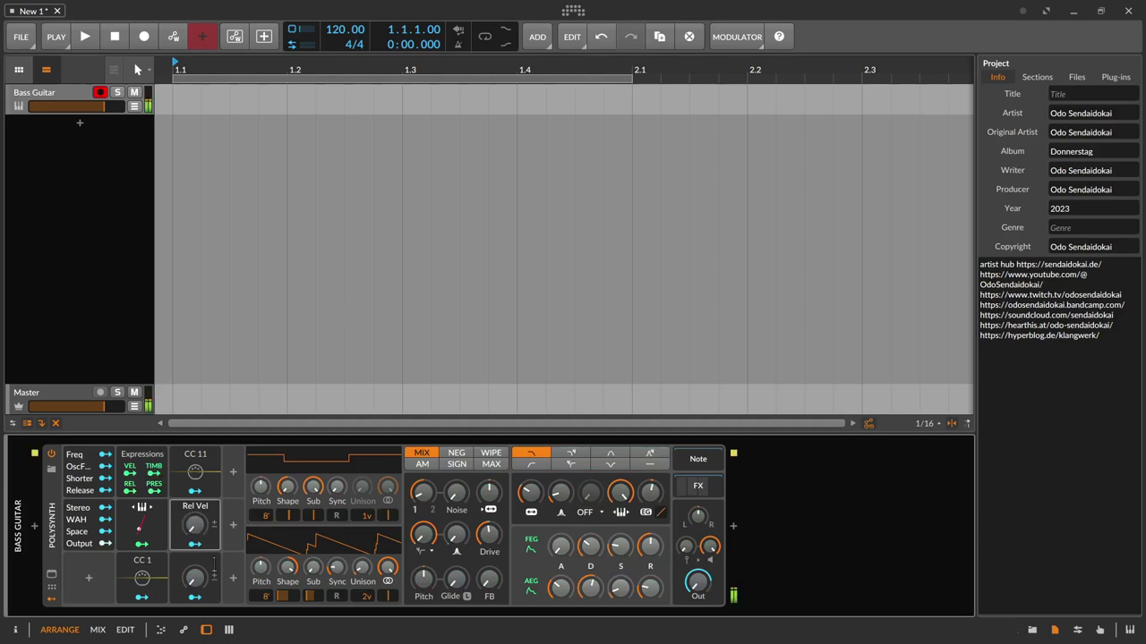
{"action": "left_click", "coordinate": [367, 596]}
{"action": "left_click_drag", "start_coordinate": [649, 587], "coordinate": [648, 605]}
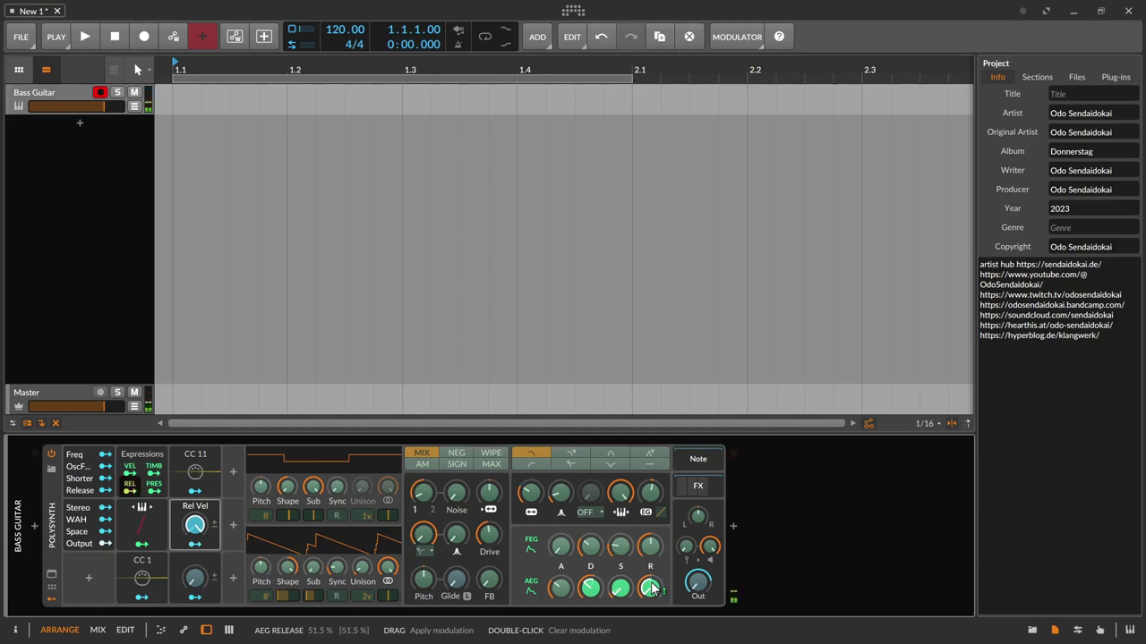
Step: Name the second macro Aftertouch and route pressure to it, both oscillators' sync and the amplitude envelope's sustain
{"action": "left_click", "coordinate": [153, 490]}
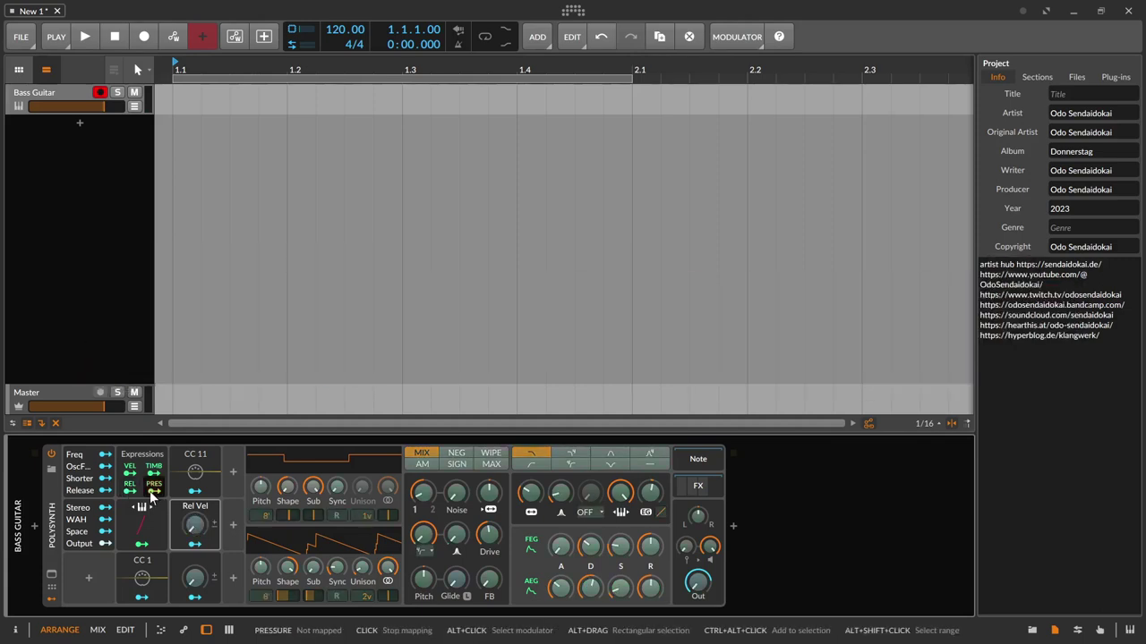
{"action": "left_click", "coordinate": [194, 577]}
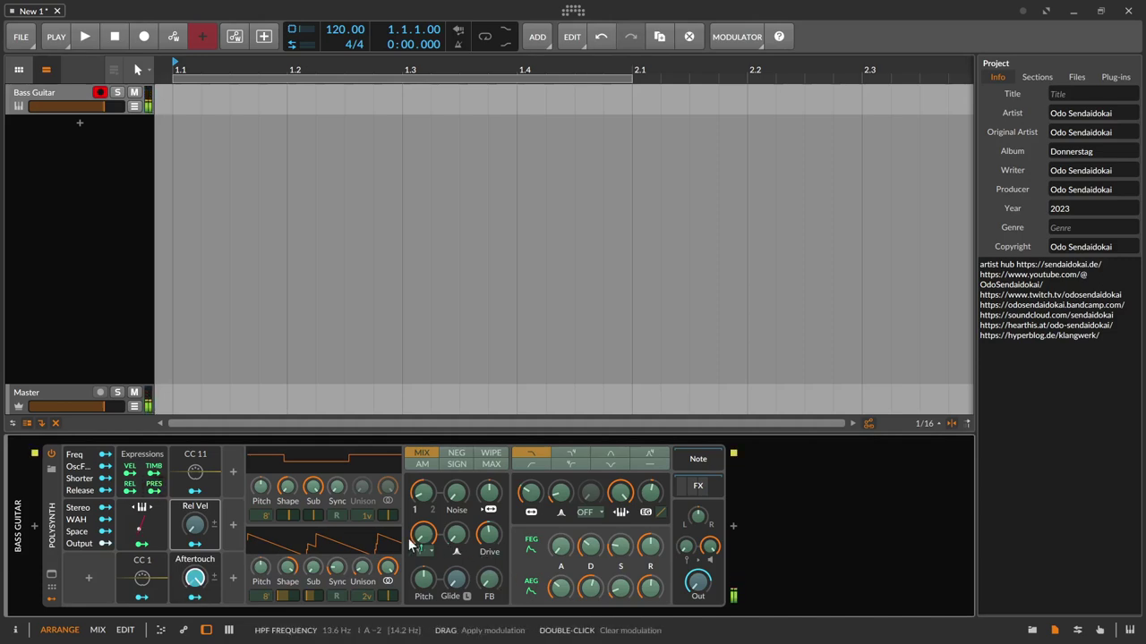
{"action": "mouse_move", "coordinate": [337, 490]}
{"action": "left_mouse_down"}
{"action": "mouse_move", "coordinate": [337, 455]}
{"action": "mouse_move", "coordinate": [339, 490]}
{"action": "left_mouse_up"}
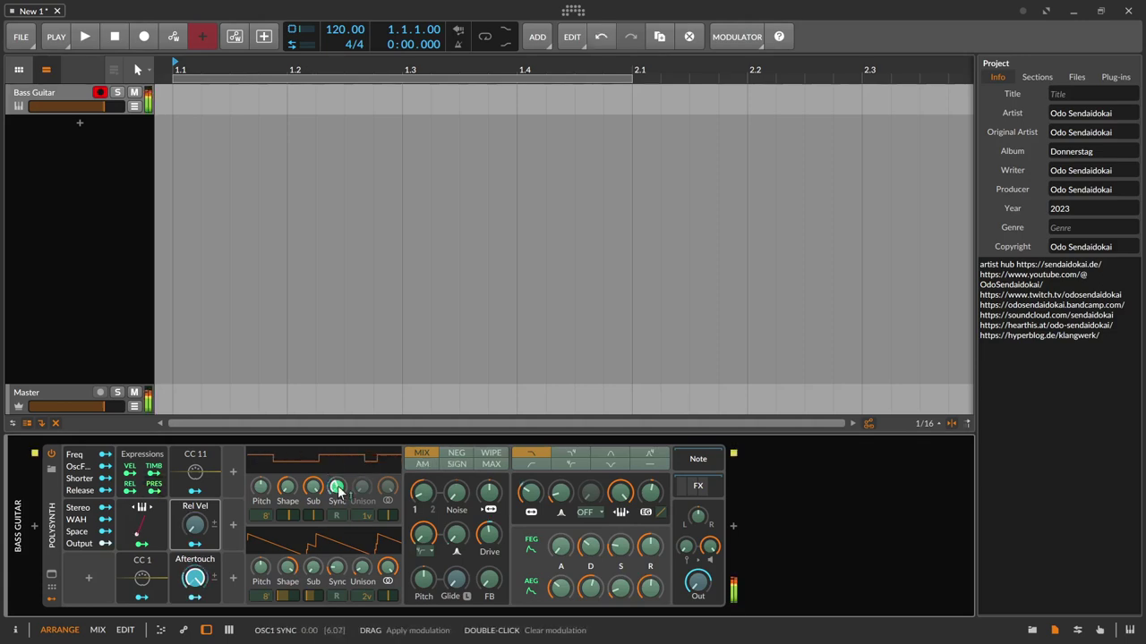
{"action": "left_click_drag", "start_coordinate": [339, 490], "coordinate": [339, 495]}
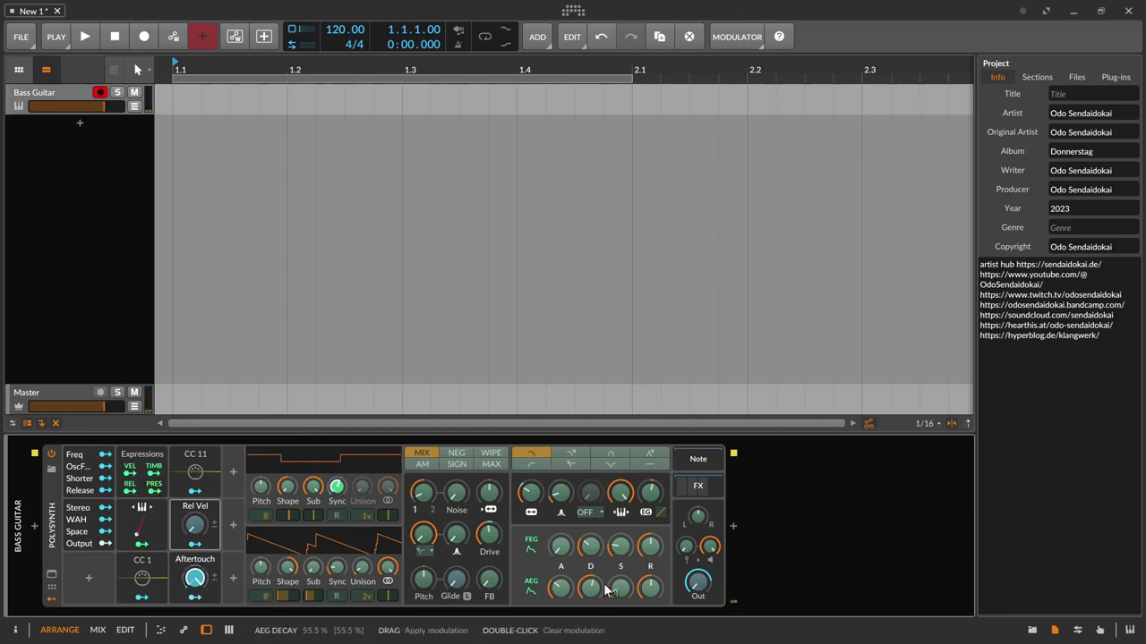
{"action": "left_click_drag", "start_coordinate": [619, 589], "coordinate": [617, 592]}
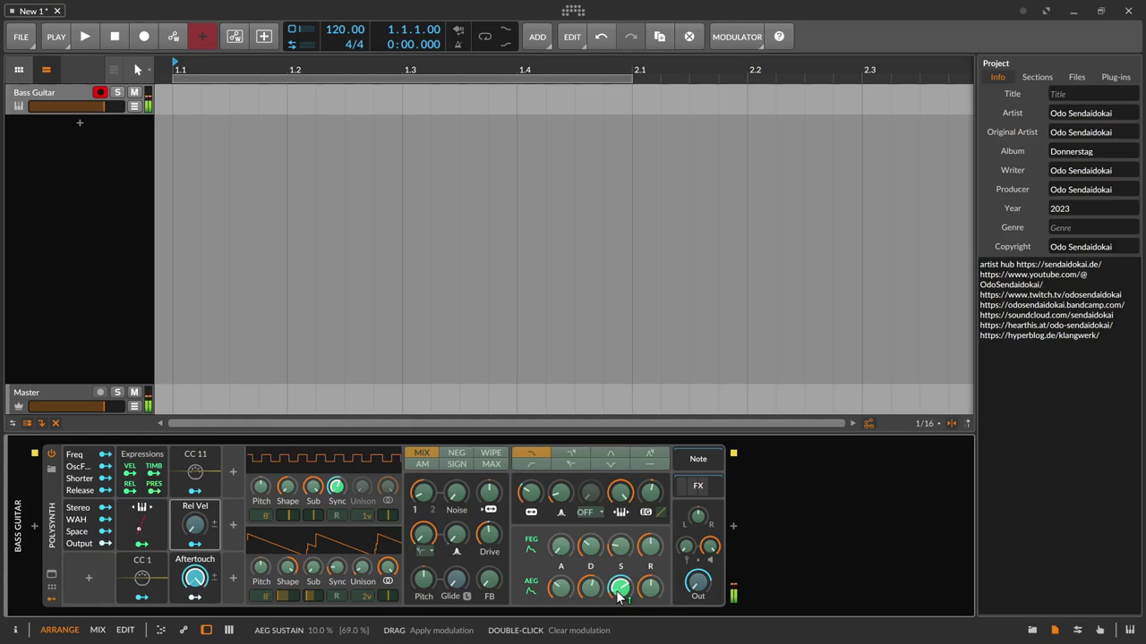
{"action": "left_click_drag", "start_coordinate": [336, 567], "coordinate": [337, 543]}
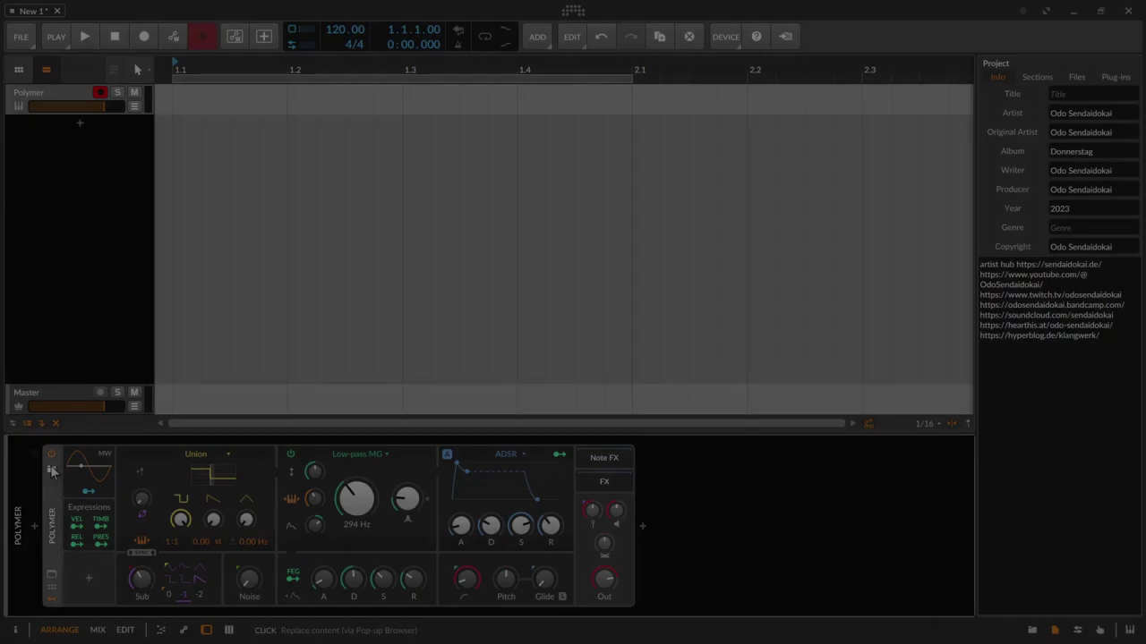
Step: Search the instrument presets for "auto" and load the AutoRave preset into the Polymer device
{"action": "left_click", "coordinate": [51, 472]}
{"action": "type", "text": "pol"}
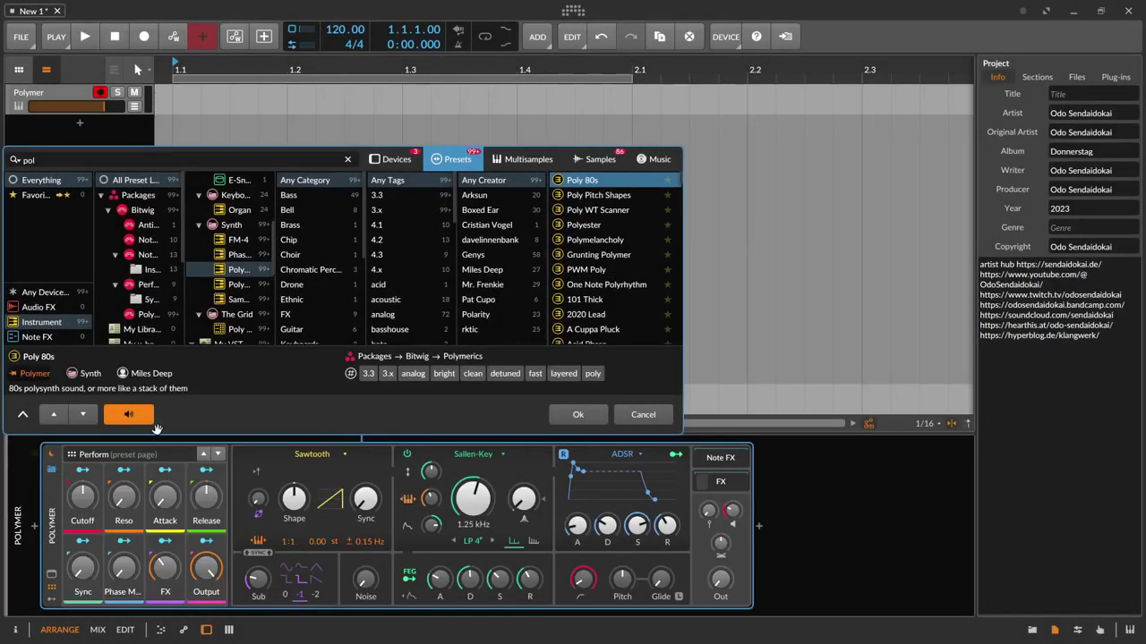
{"action": "left_click", "coordinate": [385, 166]}
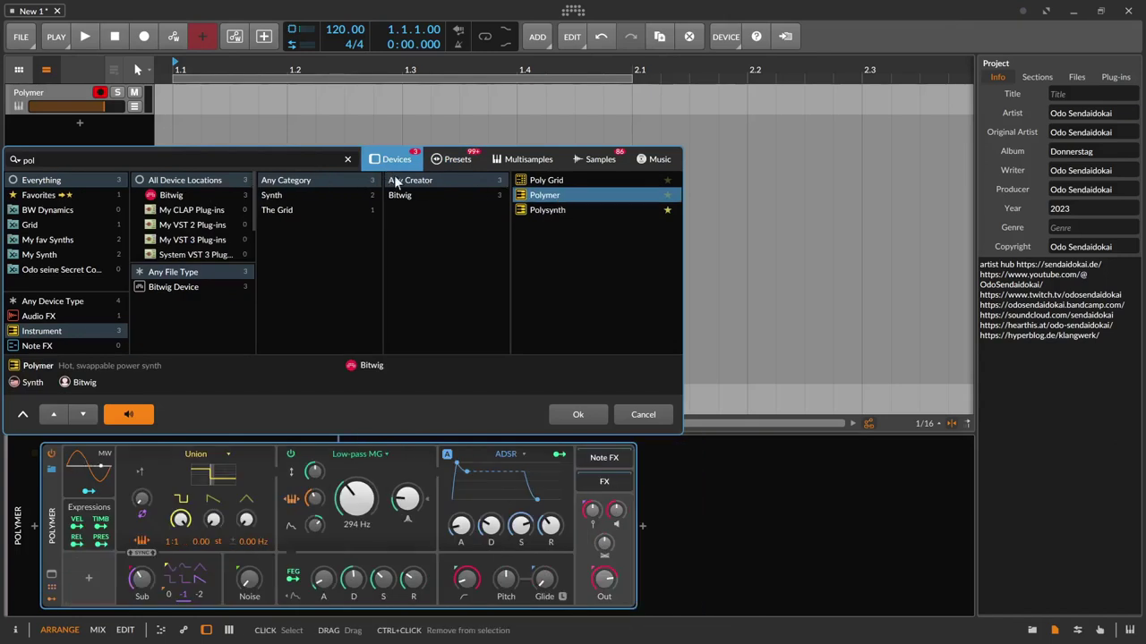
{"action": "left_click", "coordinate": [455, 159]}
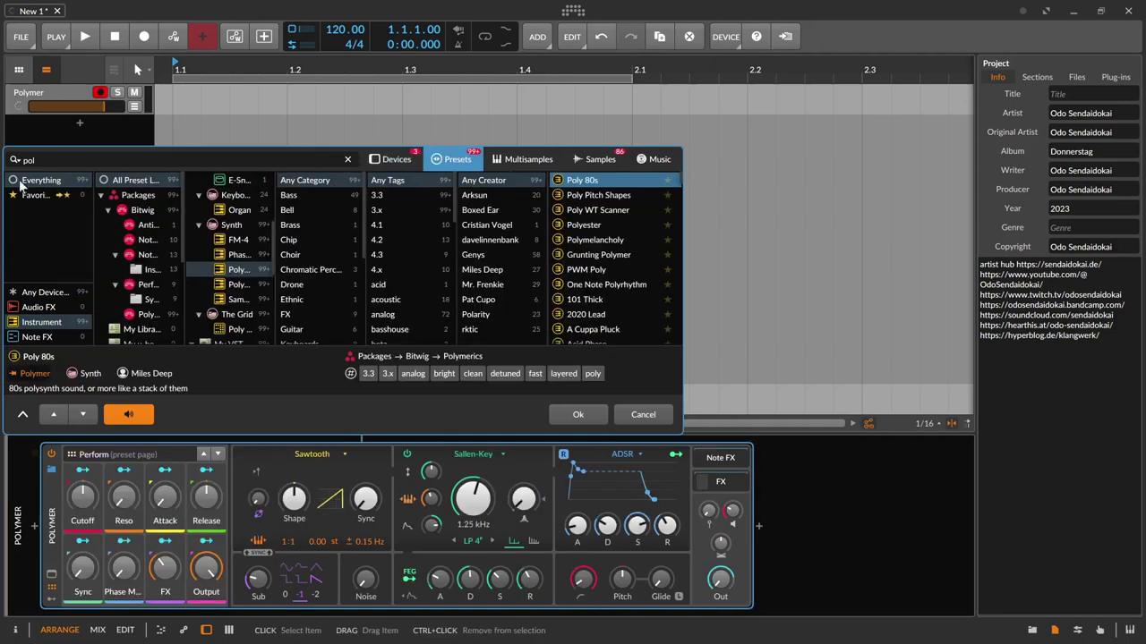
{"action": "left_click", "coordinate": [27, 160]}
{"action": "type", "text": "auto"}
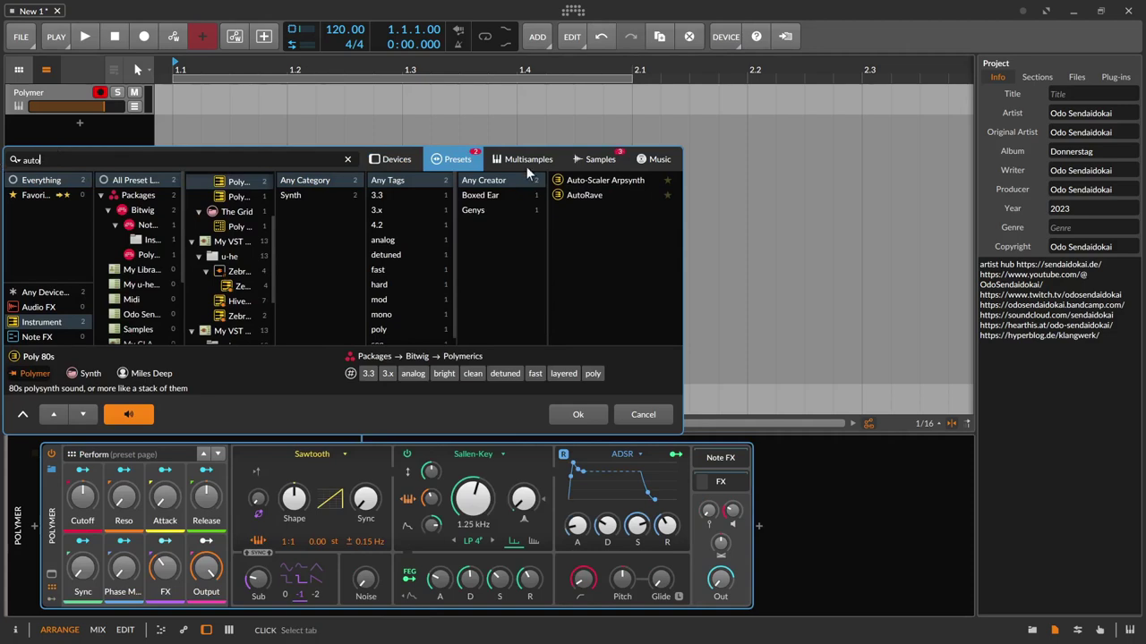
{"action": "left_click", "coordinate": [613, 196]}
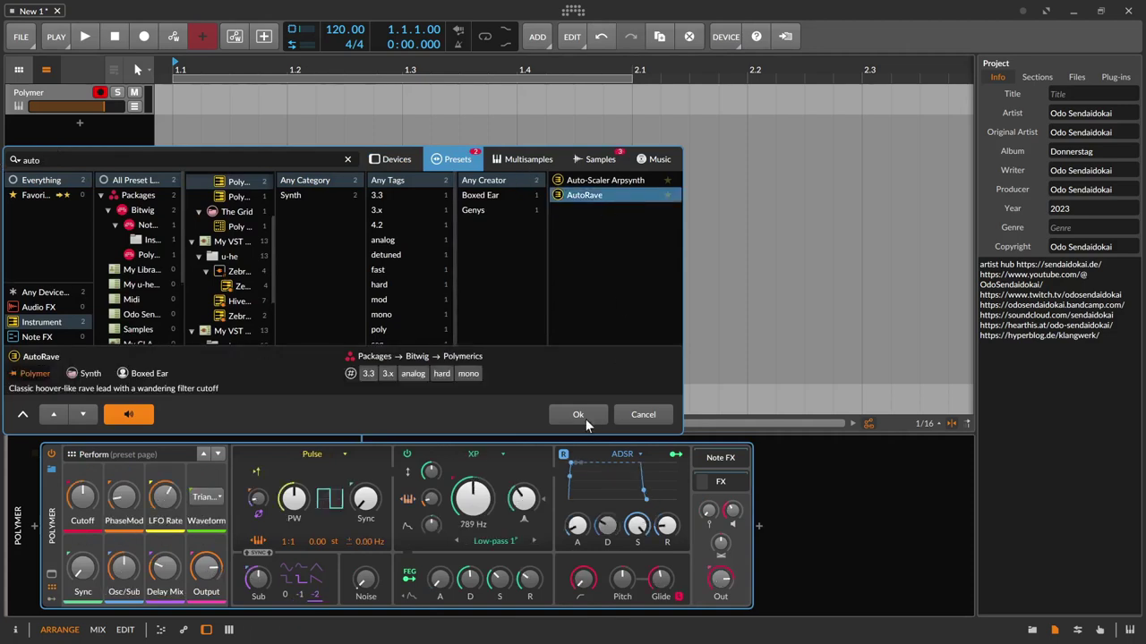
{"action": "left_click", "coordinate": [580, 415]}
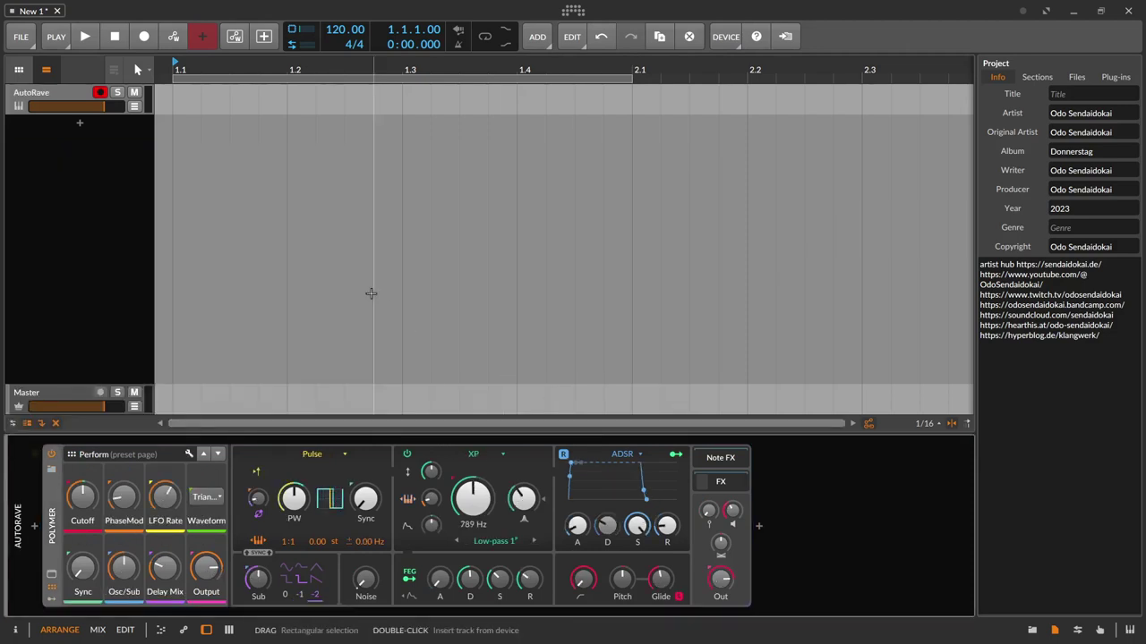
Step: Hide the Polymer's remote controls, show its modulators and expand the CC 1 modulator's settings
{"action": "left_click", "coordinate": [52, 591]}
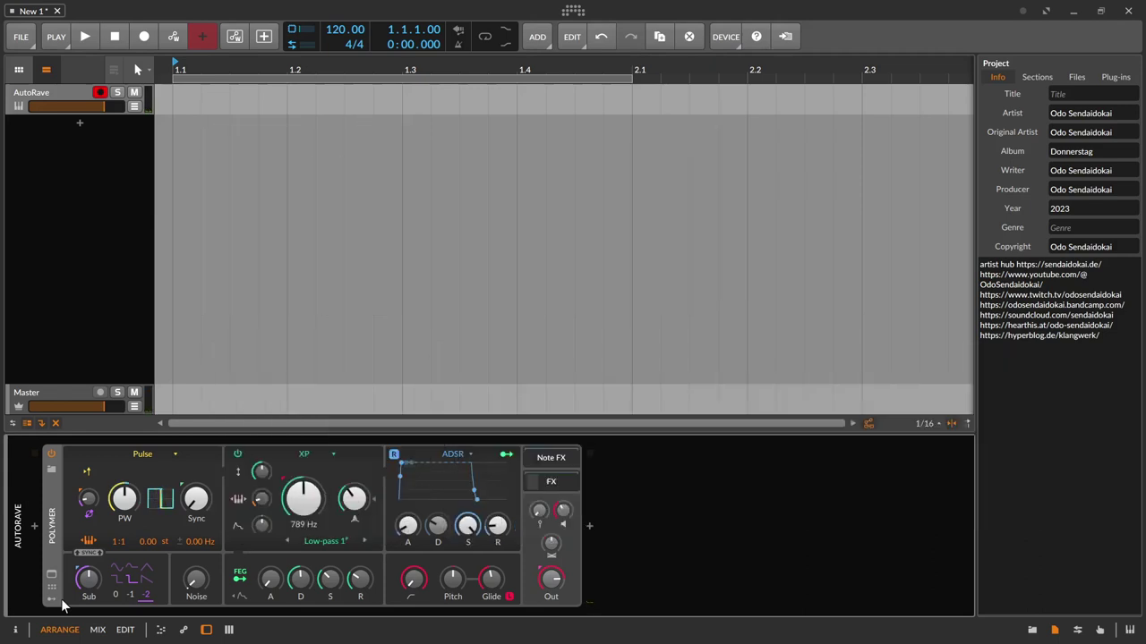
{"action": "left_click", "coordinate": [52, 598]}
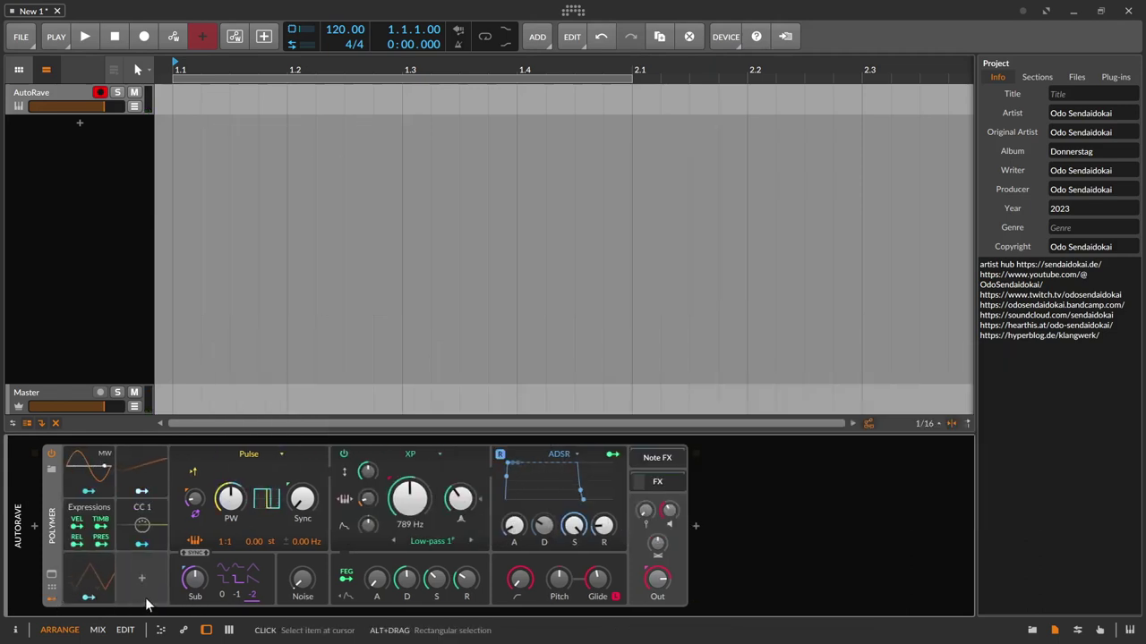
{"action": "left_click", "coordinate": [152, 509]}
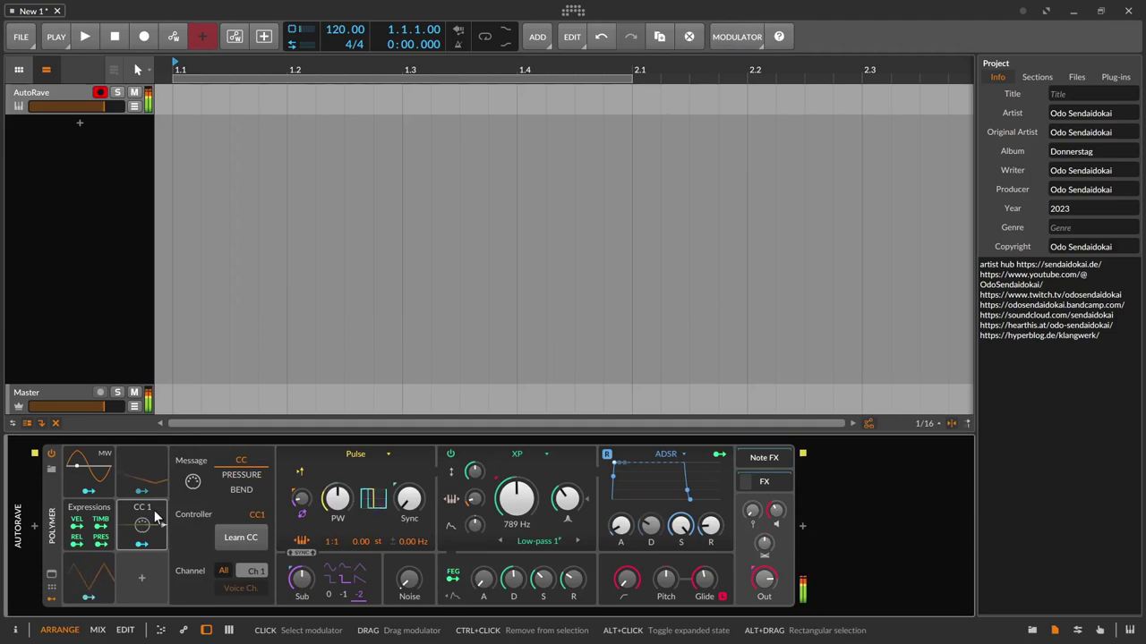
Step: Compare the sound with the MW vibrato modulator on and off, and leave that modulator deactivated
{"action": "right_click", "coordinate": [86, 469]}
{"action": "left_click", "coordinate": [107, 496]}
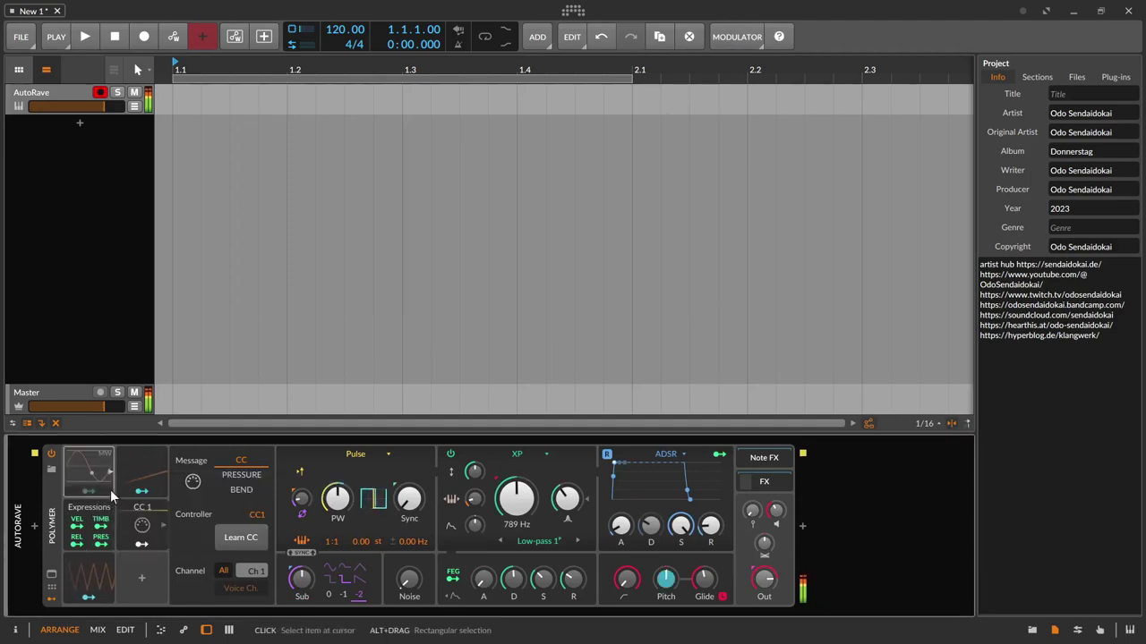
{"action": "right_click", "coordinate": [90, 467]}
{"action": "left_click", "coordinate": [112, 484]}
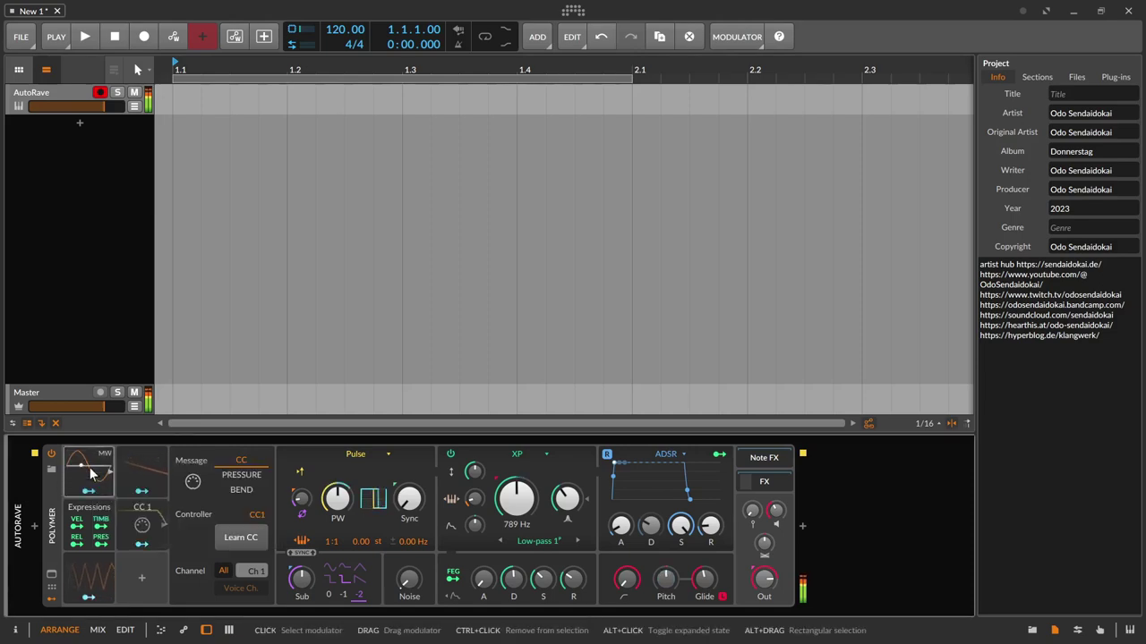
{"action": "right_click", "coordinate": [90, 472]}
{"action": "left_click", "coordinate": [103, 491]}
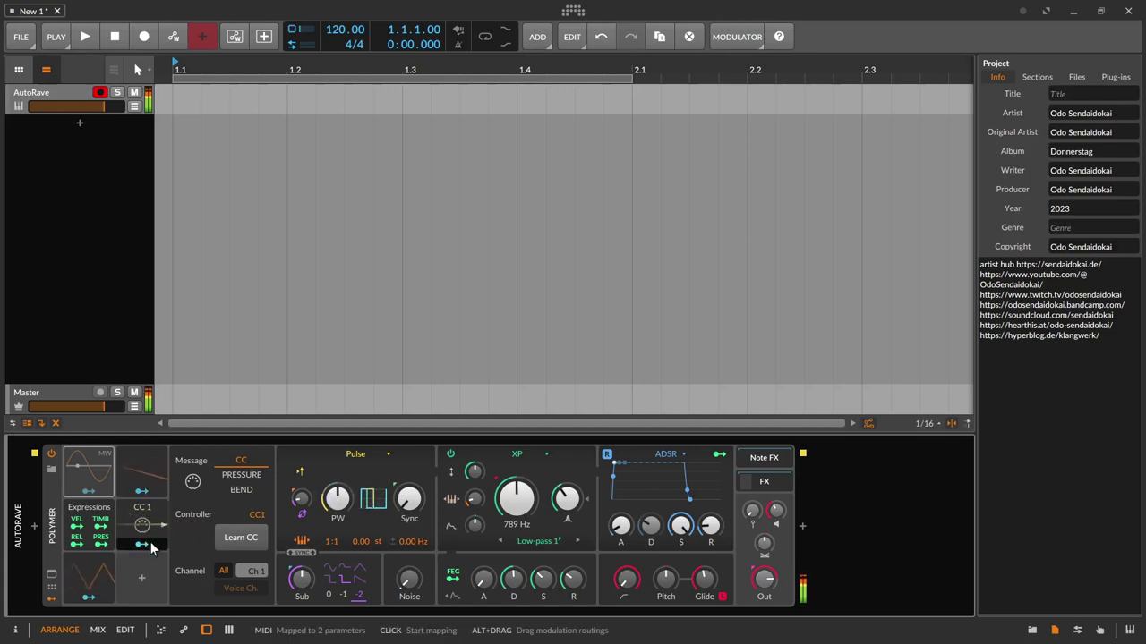
Step: Route the CC 1 modulator to the oscillator's Sync, and duplicate it into the slot beneath with CC11 as controller
{"action": "left_click_drag", "start_coordinate": [150, 547], "coordinate": [415, 496]}
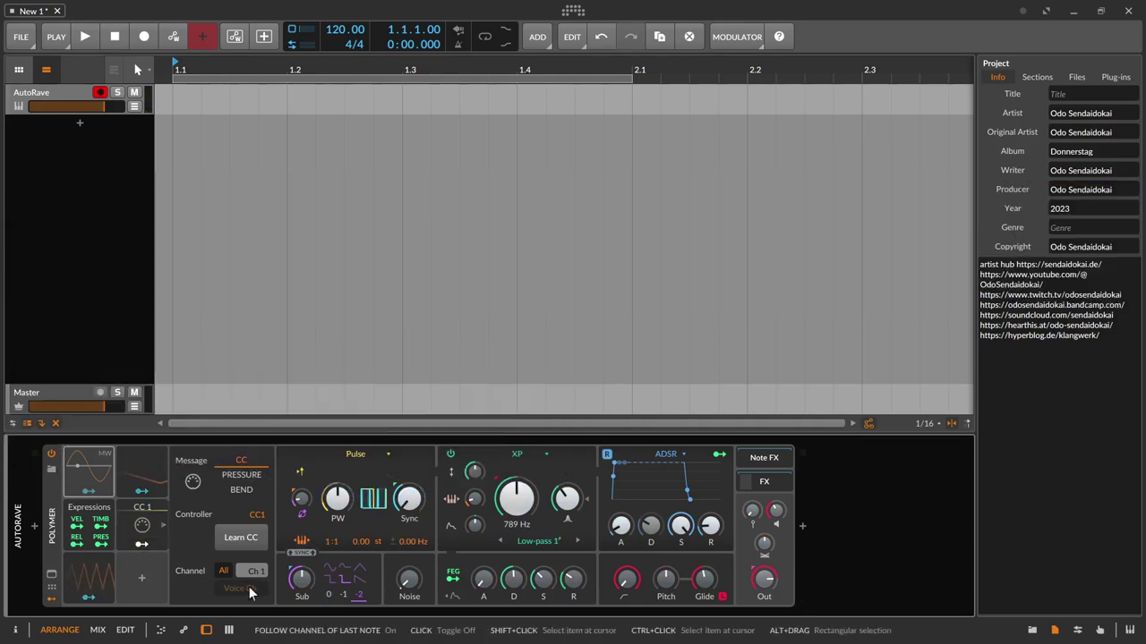
{"action": "left_click_drag", "start_coordinate": [126, 522], "coordinate": [144, 577]}
{"action": "left_click", "coordinate": [249, 535]}
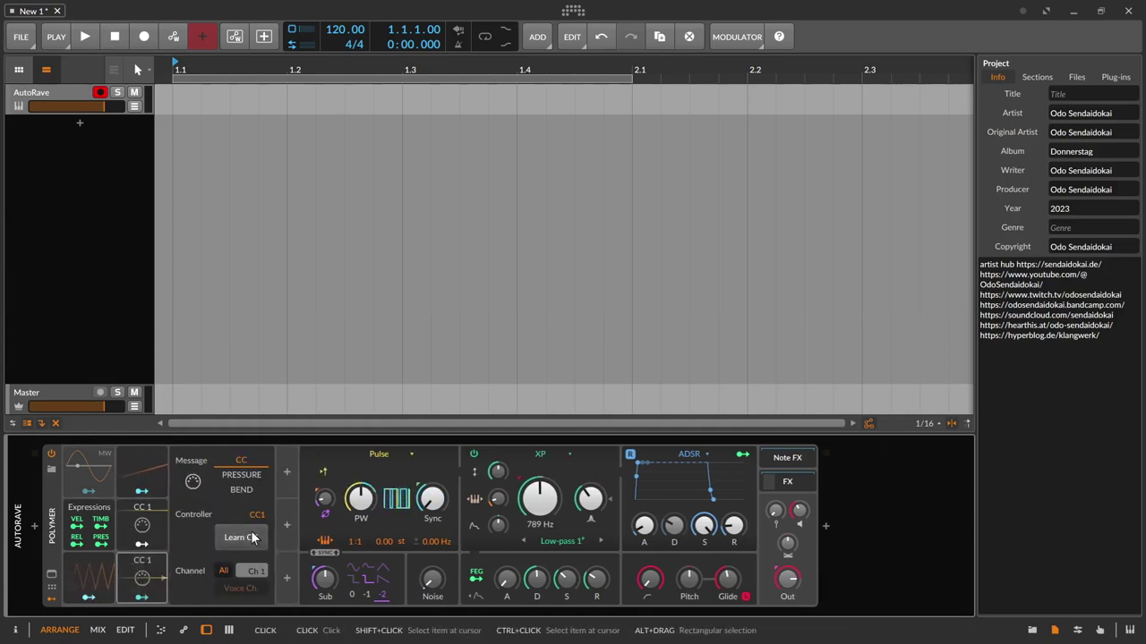
Step: Route the CC 11 modulator to the filter's cutoff, resonance and keyboard tracking and to the amplitude envelope's release
{"action": "left_click", "coordinate": [161, 578]}
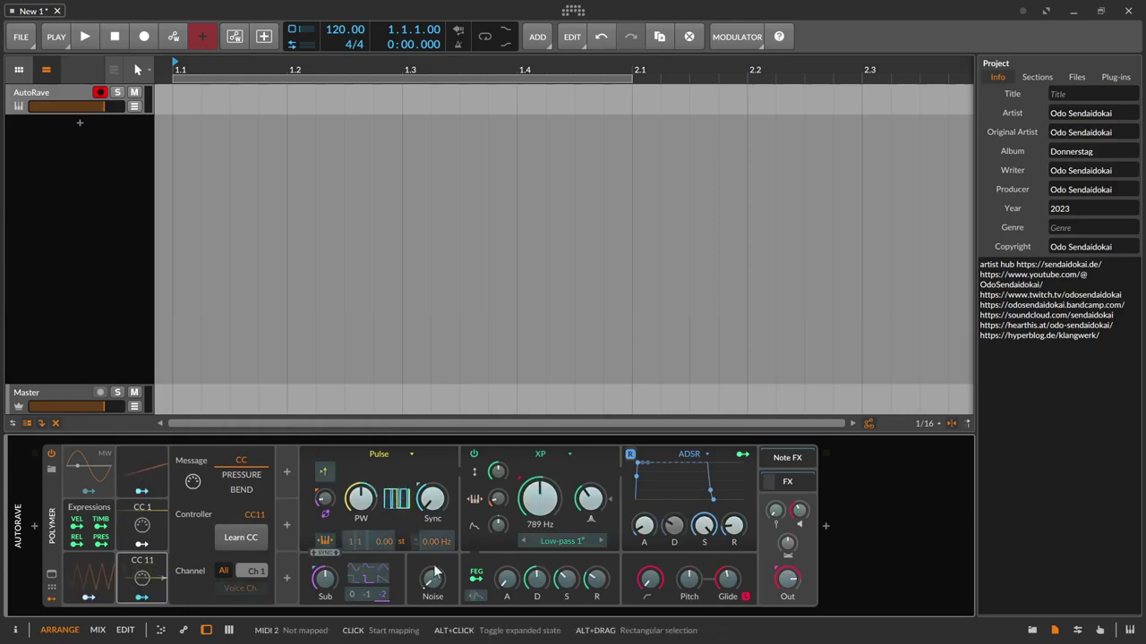
{"action": "left_click_drag", "start_coordinate": [539, 498], "coordinate": [539, 470]}
{"action": "left_click_drag", "start_coordinate": [589, 498], "coordinate": [488, 535]}
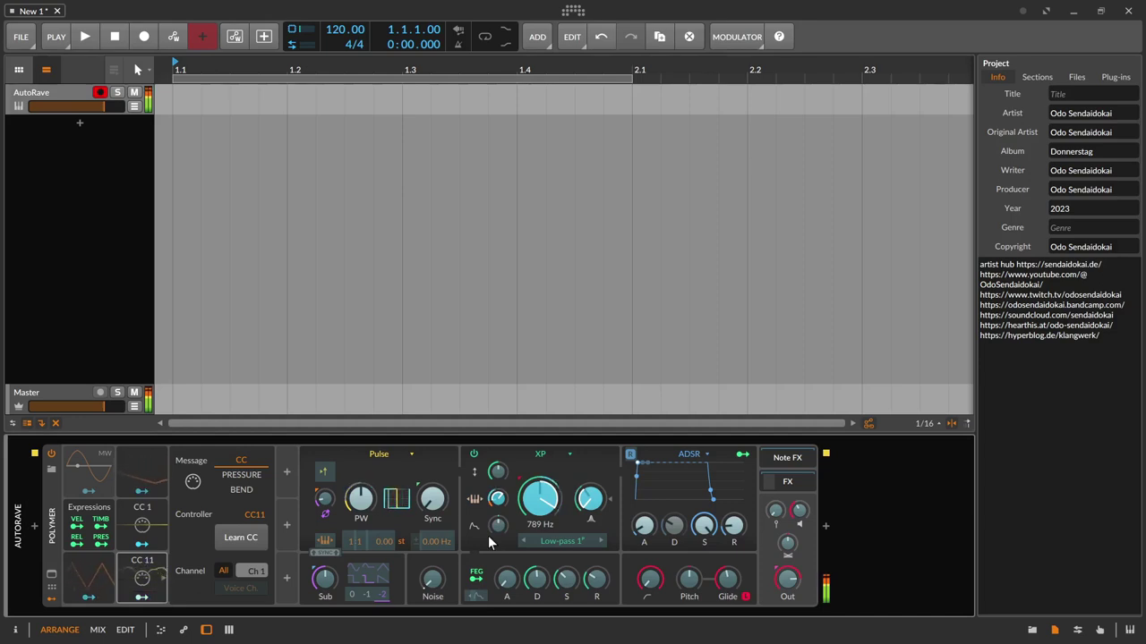
{"action": "left_click_drag", "start_coordinate": [733, 527], "coordinate": [731, 532]}
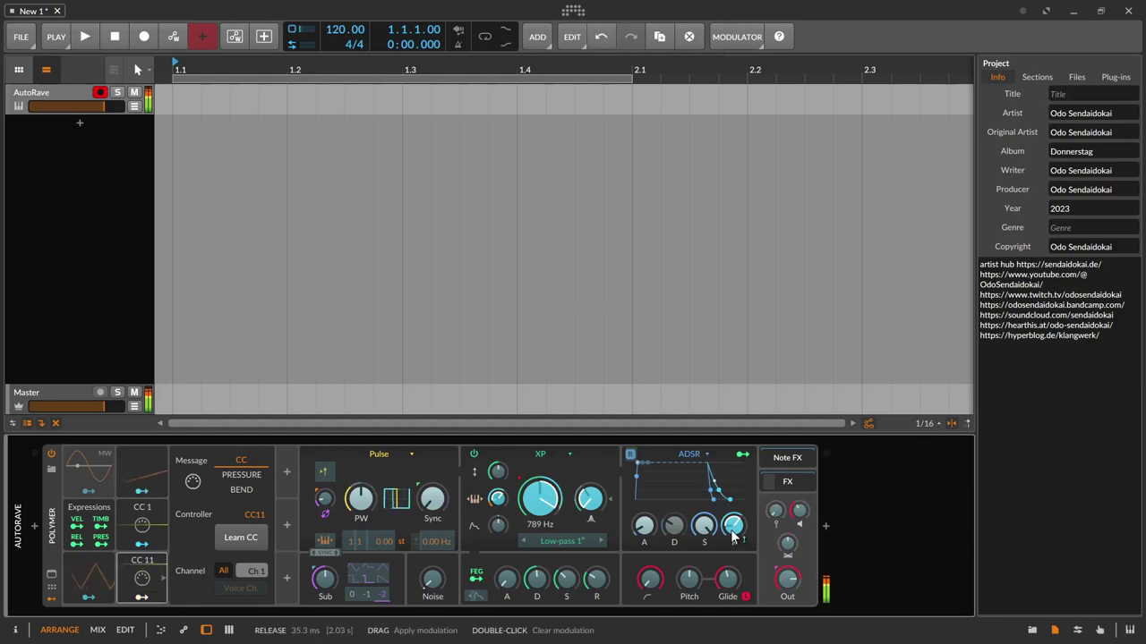
{"action": "left_click_drag", "start_coordinate": [733, 535], "coordinate": [736, 534]}
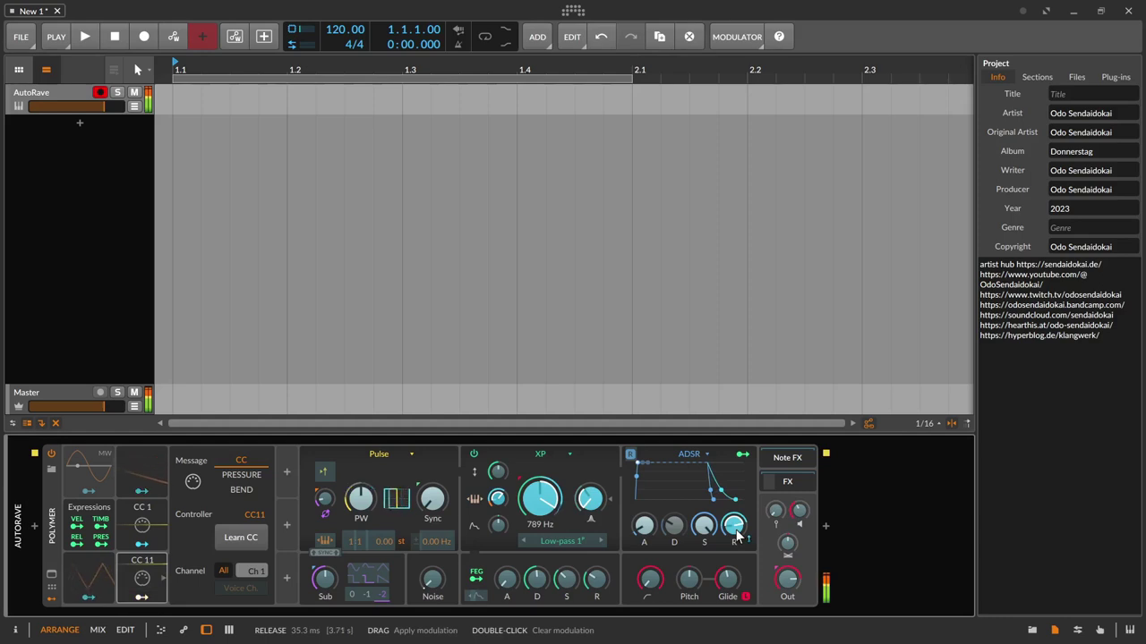
{"action": "double_click", "coordinate": [736, 534]}
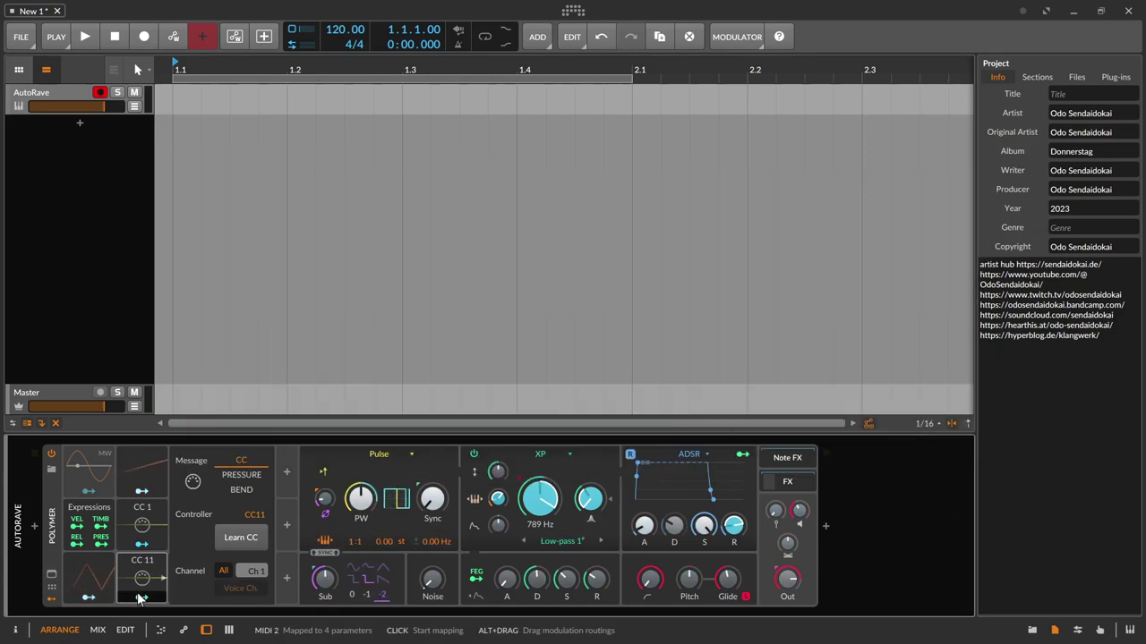
Step: Add a Macro modulator in the first free slot of the new modulator column and name it Rel Vel
{"action": "left_click", "coordinate": [80, 545]}
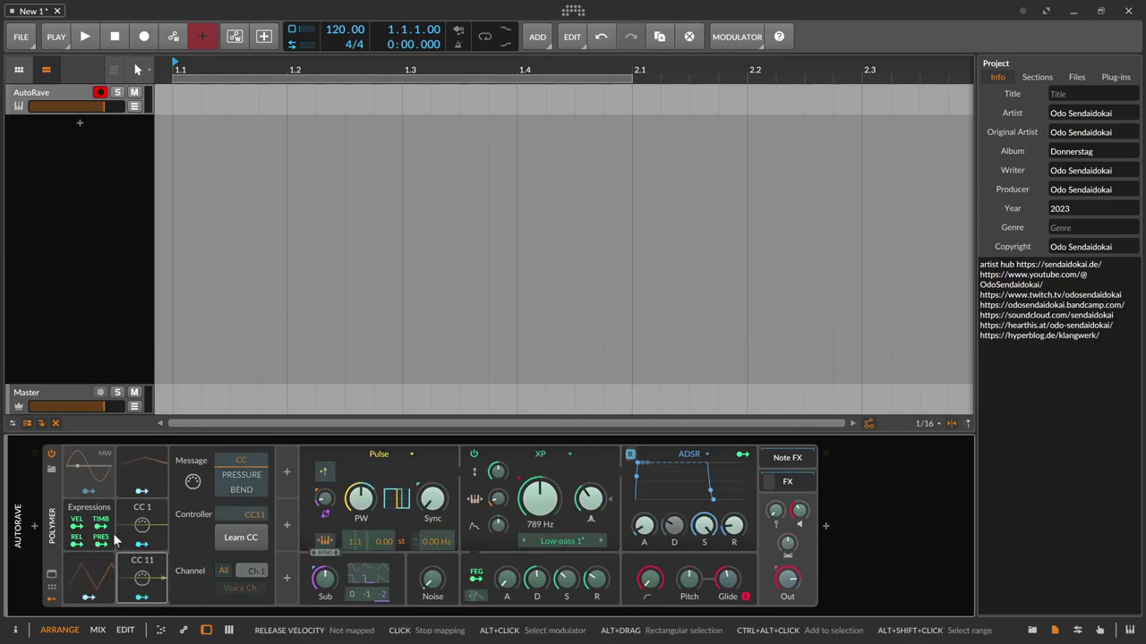
{"action": "left_click", "coordinate": [286, 474]}
{"action": "type", "text": "mac"}
{"action": "key", "text": "Down"}
{"action": "key", "text": "Return"}
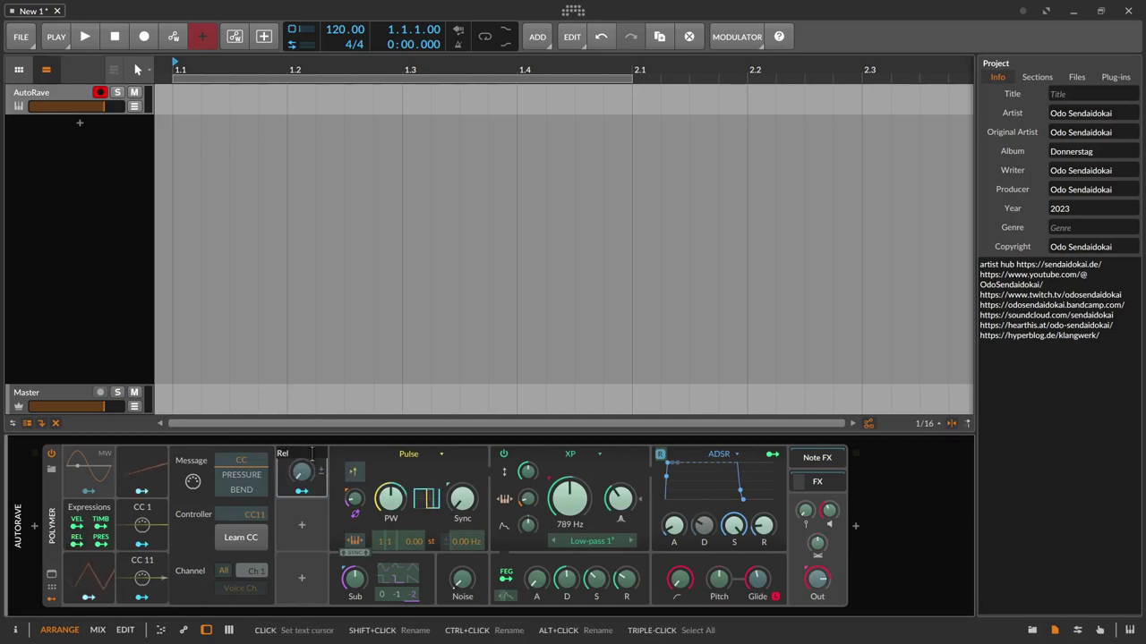
{"action": "type", "text": "Rel Vel"}
{"action": "key", "text": "Return"}
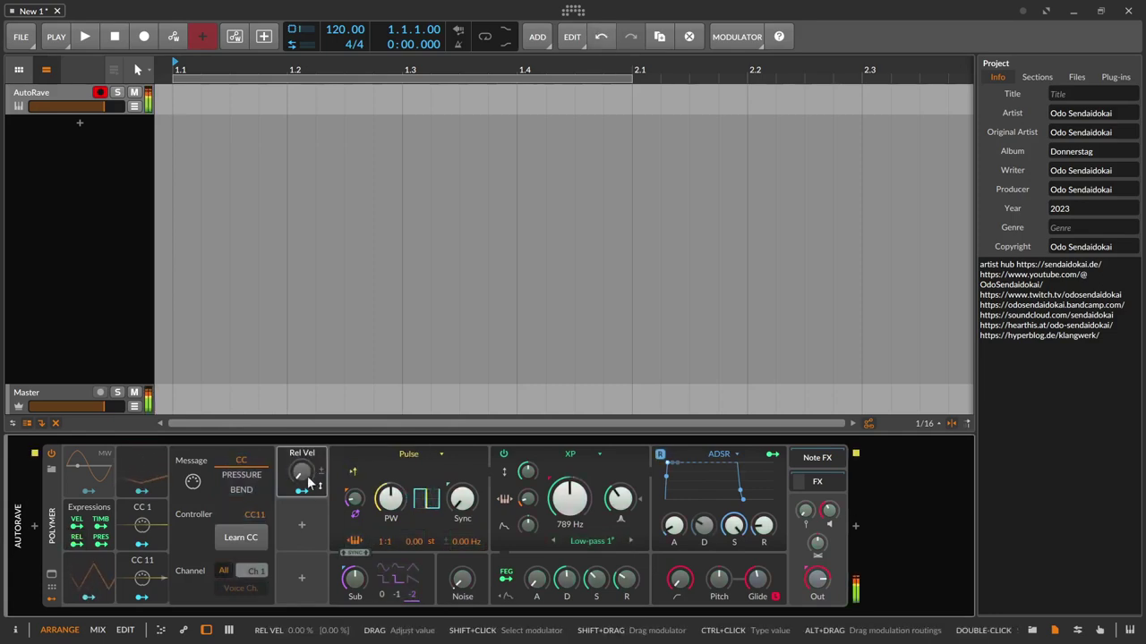
Step: Route release velocity to the Rel Vel macro and to the release times of the amplitude and filter envelopes
{"action": "left_click", "coordinate": [78, 540]}
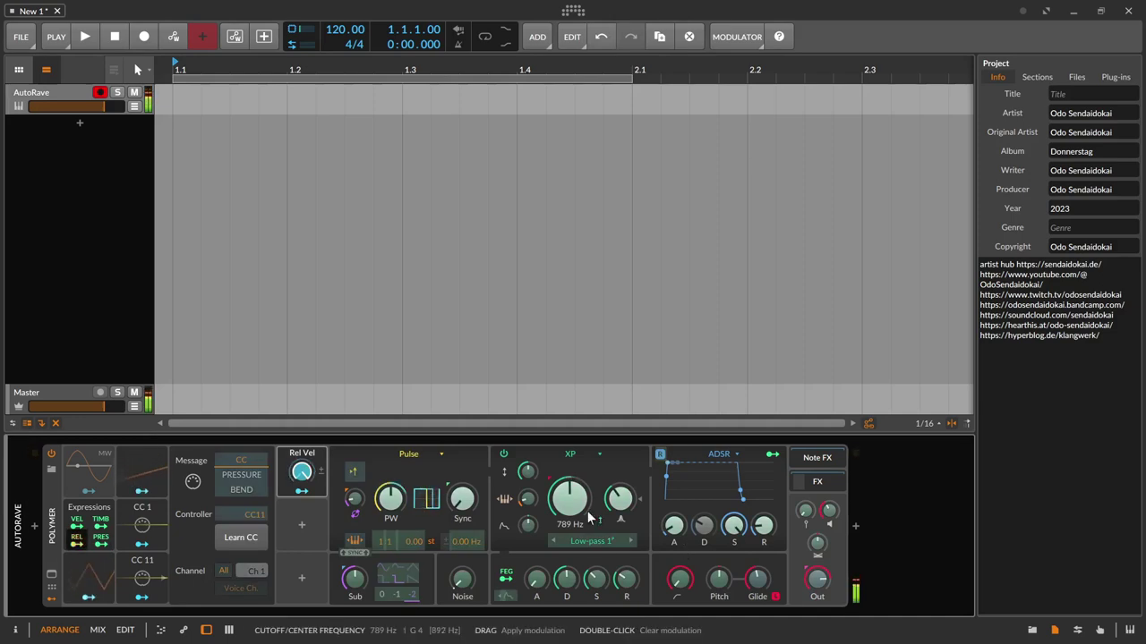
{"action": "left_click_drag", "start_coordinate": [571, 504], "coordinate": [571, 537]}
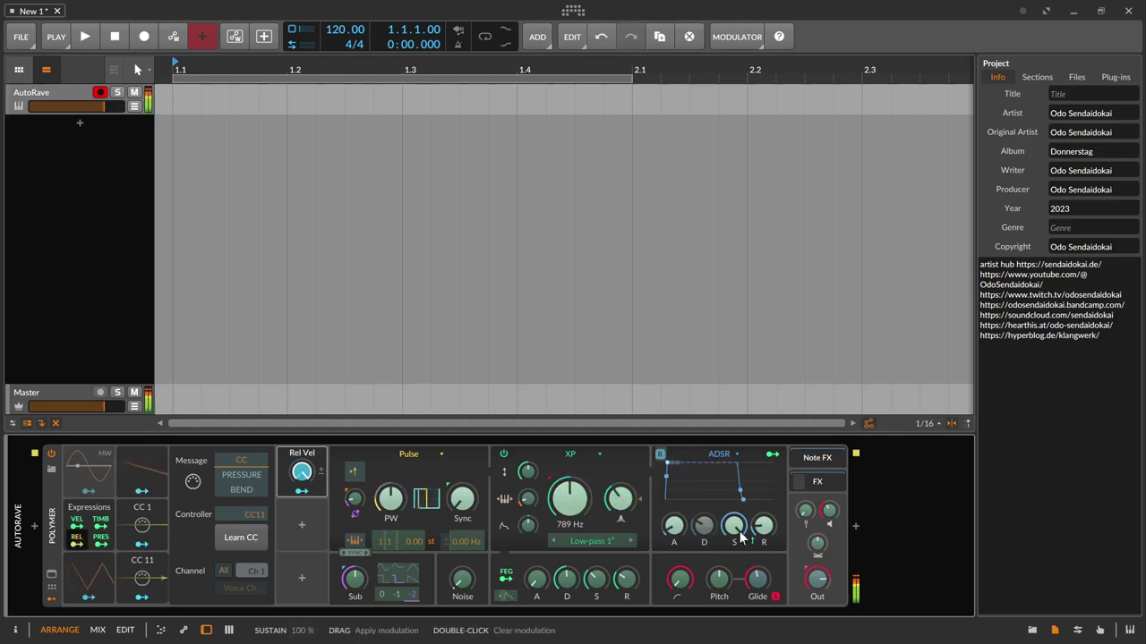
{"action": "left_click_drag", "start_coordinate": [763, 527], "coordinate": [763, 529]}
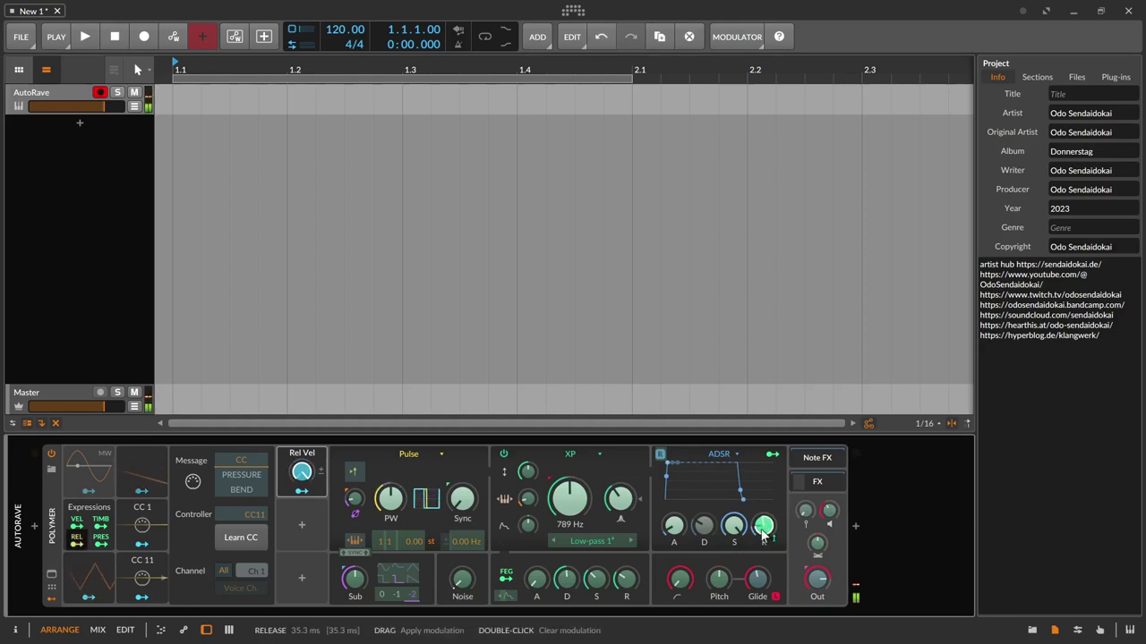
{"action": "left_click_drag", "start_coordinate": [627, 580], "coordinate": [626, 582]}
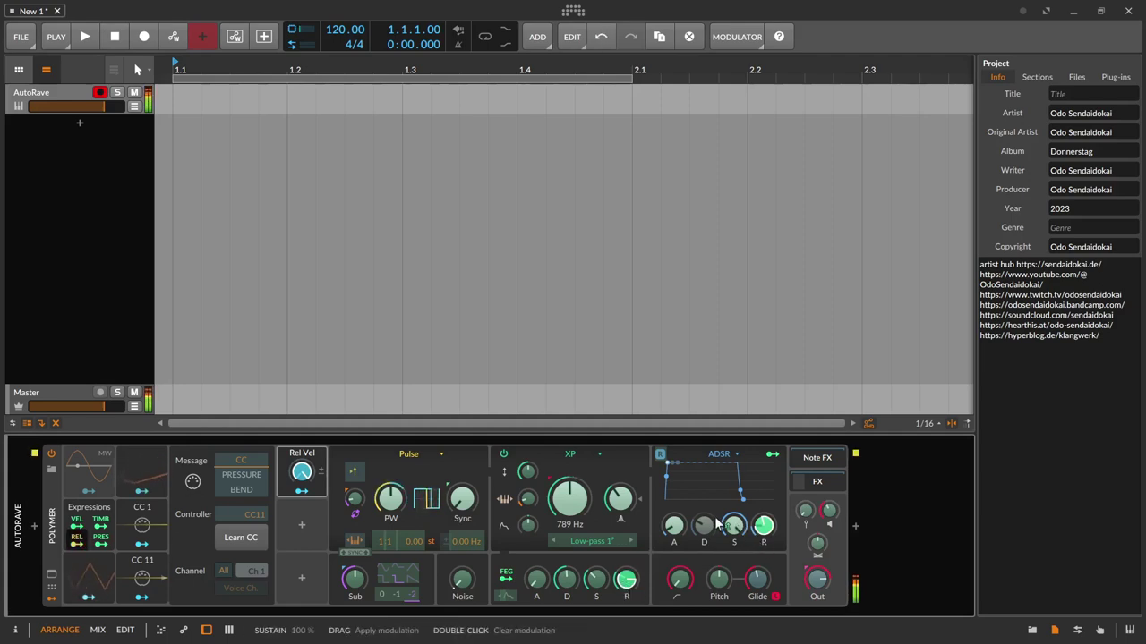
Step: Try routing release velocity to Polymer's Pitch, and readjust its modulation of the amplitude envelope's release
{"action": "left_click_drag", "start_coordinate": [678, 581], "coordinate": [723, 588]}
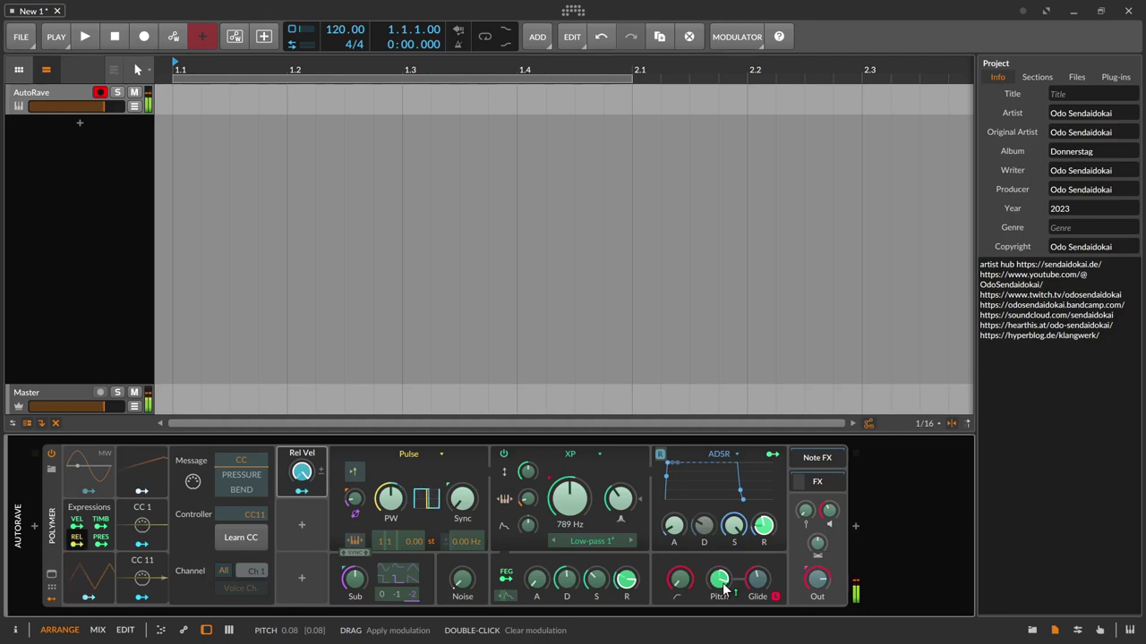
{"action": "left_click_drag", "start_coordinate": [764, 526], "coordinate": [767, 529]}
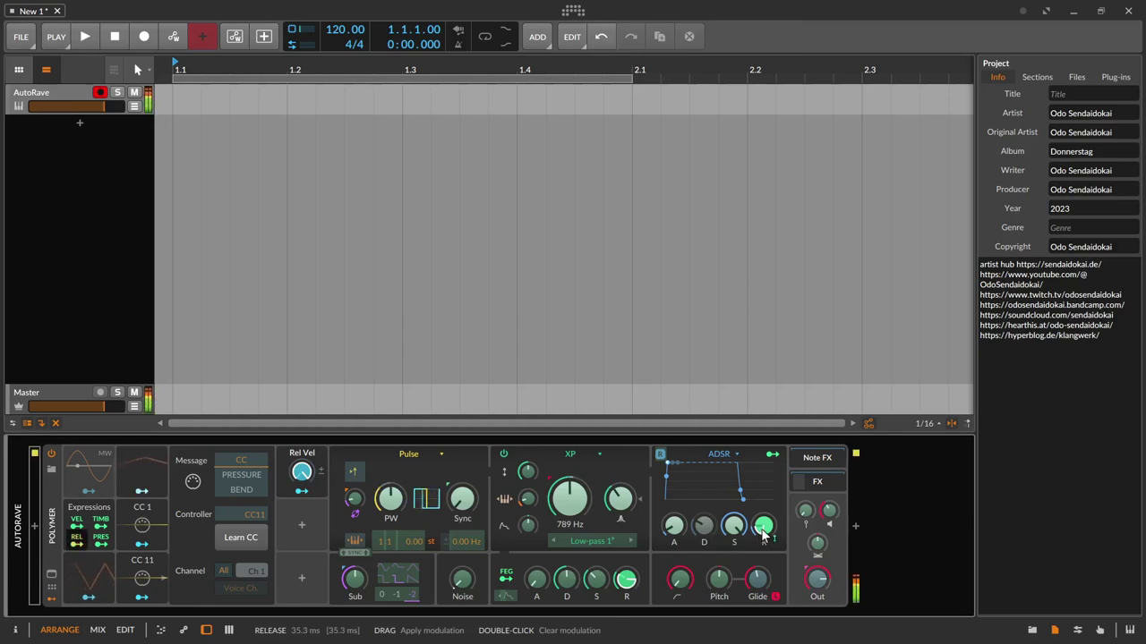
{"action": "left_click_drag", "start_coordinate": [764, 534], "coordinate": [763, 483]}
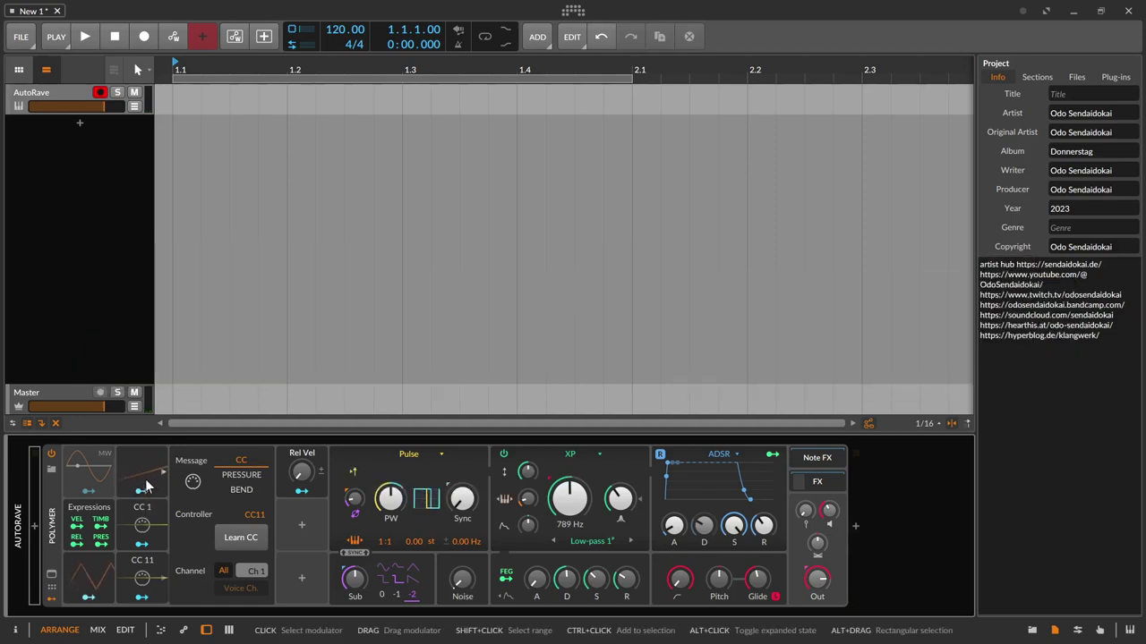
Step: Duplicate the Rel Vel macro into the slot beneath it and rename the copy Aftertouch
{"action": "left_click", "coordinate": [130, 523]}
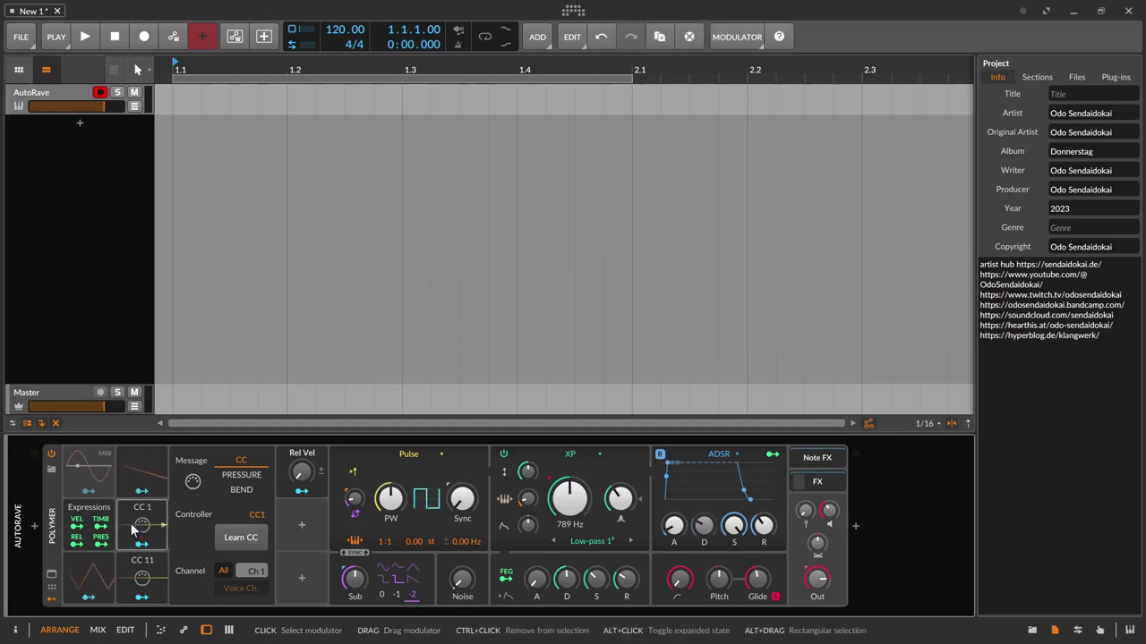
{"action": "left_click_drag", "start_coordinate": [194, 458], "coordinate": [184, 526]}
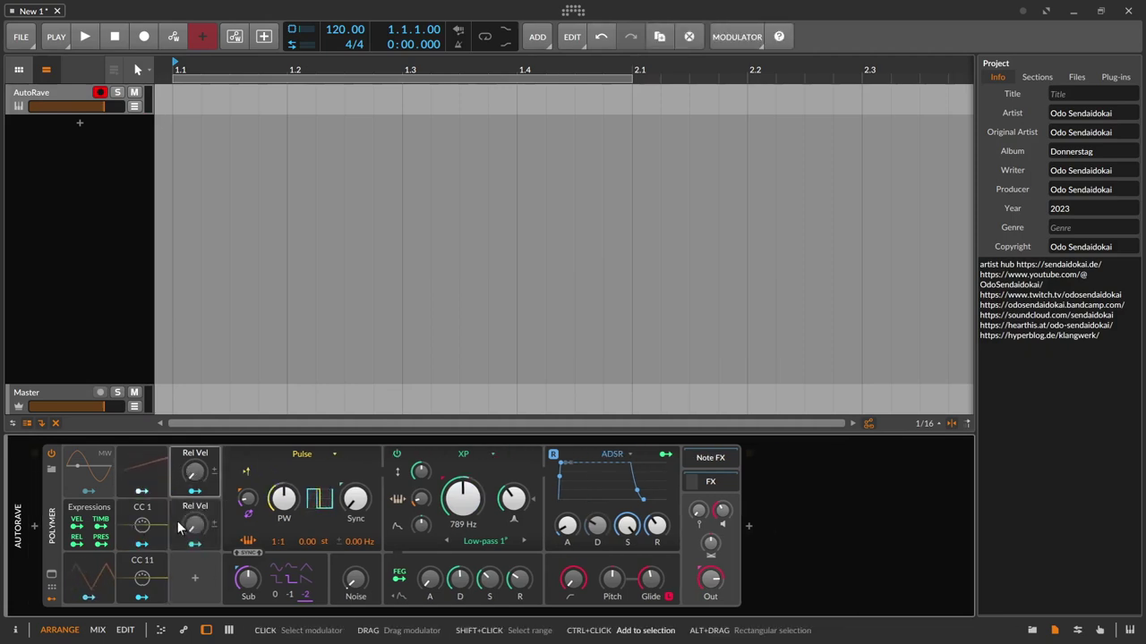
{"action": "double_click", "coordinate": [196, 507]}
{"action": "type", "text": "A"}
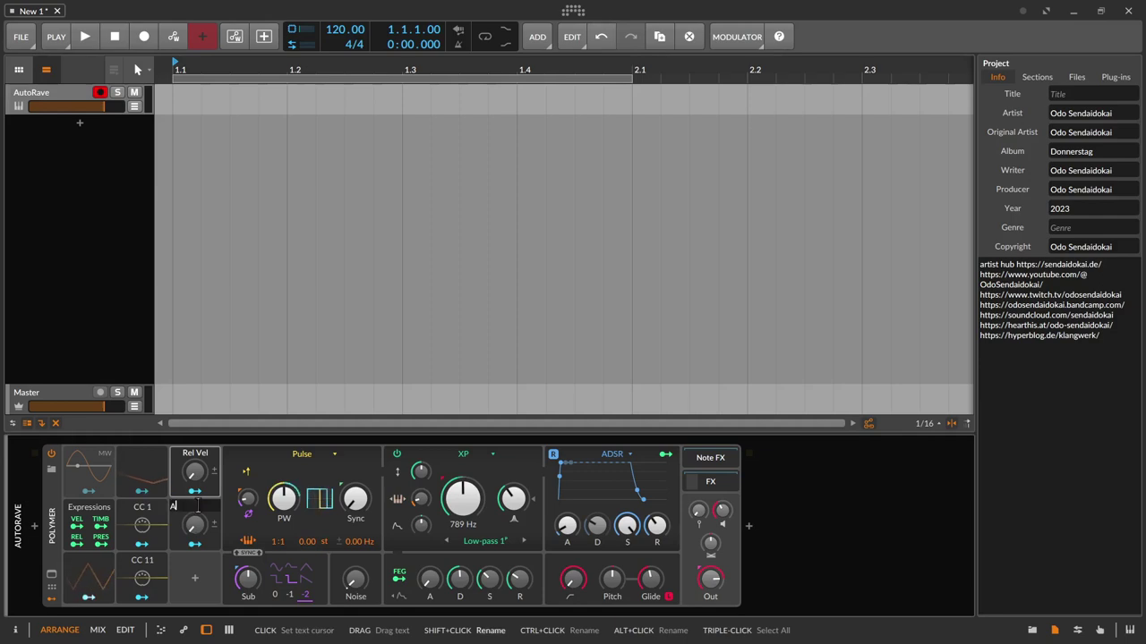
{"action": "type", "text": "fter Touch"}
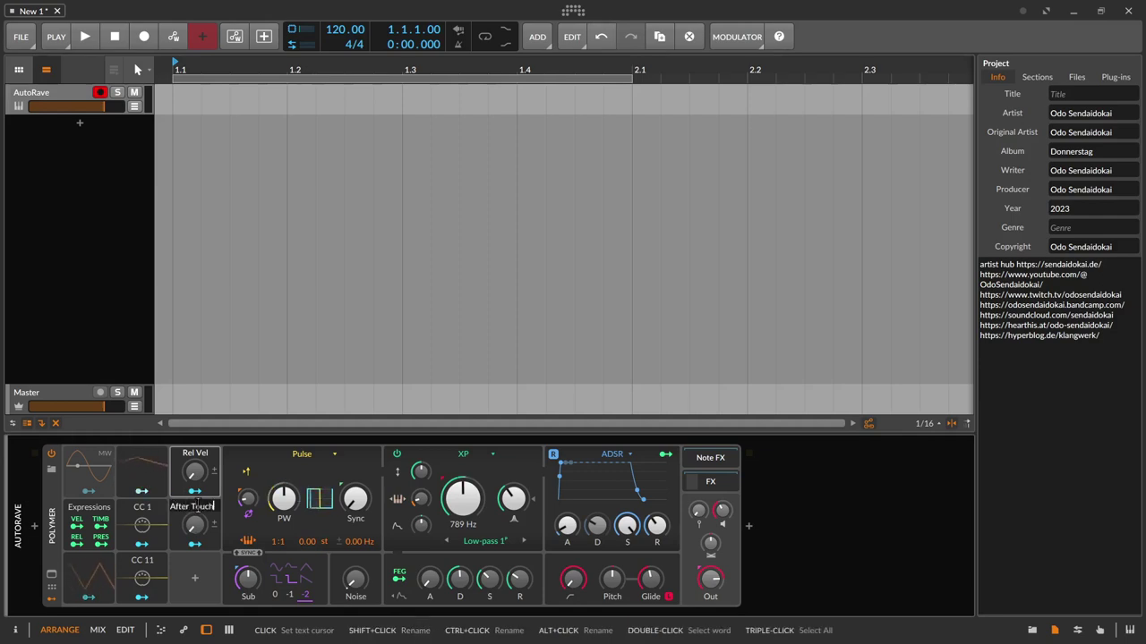
{"action": "key", "text": "BackSpace"}
{"action": "key", "text": "BackSpace"}
{"action": "key", "text": "BackSpace"}
{"action": "key", "text": "BackSpace"}
{"action": "key", "text": "BackSpace"}
{"action": "key", "text": "BackSpace"}
{"action": "type", "text": "touch"}
{"action": "key", "text": "Return"}
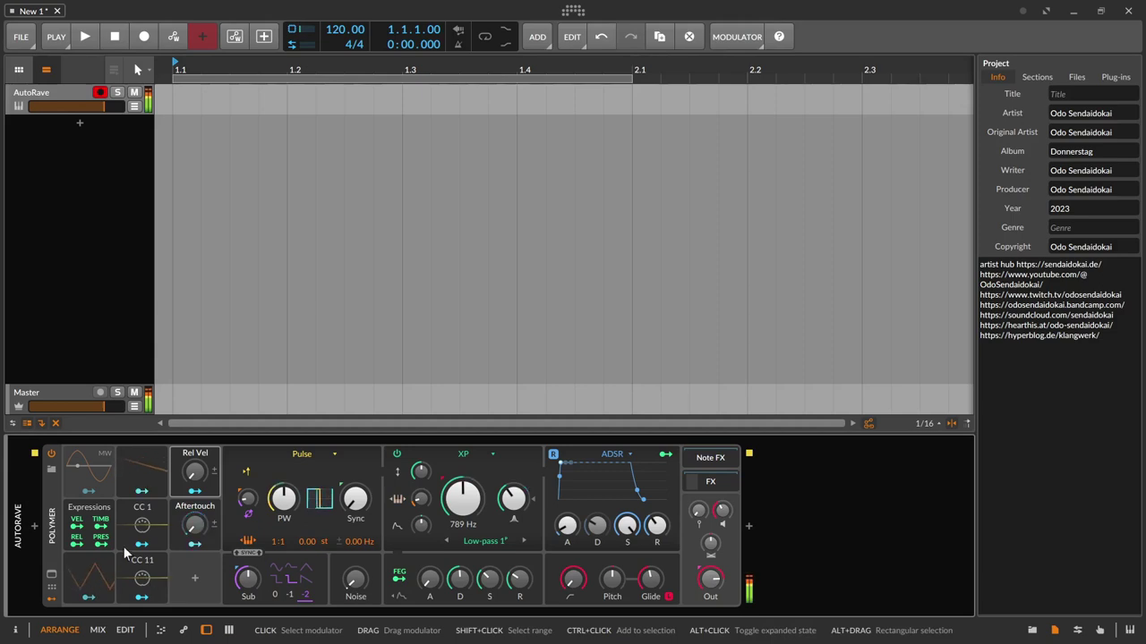
Step: Route pressure to the Aftertouch macro, oscillator detune and stereo detune, and the Aftertouch macro to the oscillator's pitch offset
{"action": "left_click", "coordinate": [194, 544]}
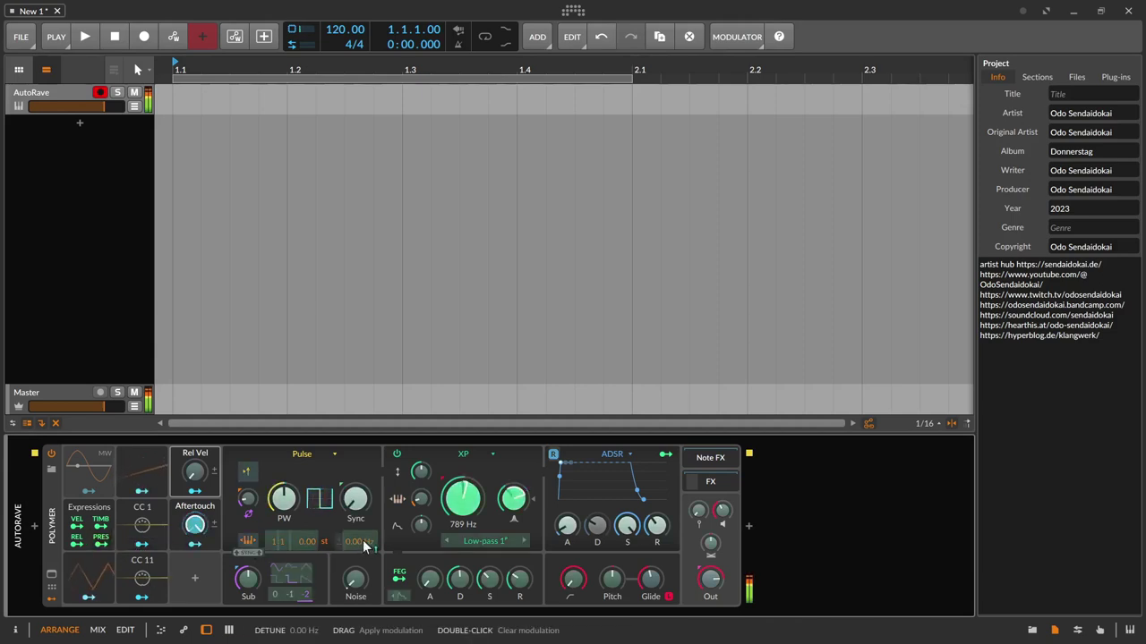
{"action": "left_click_drag", "start_coordinate": [362, 540], "coordinate": [363, 537]}
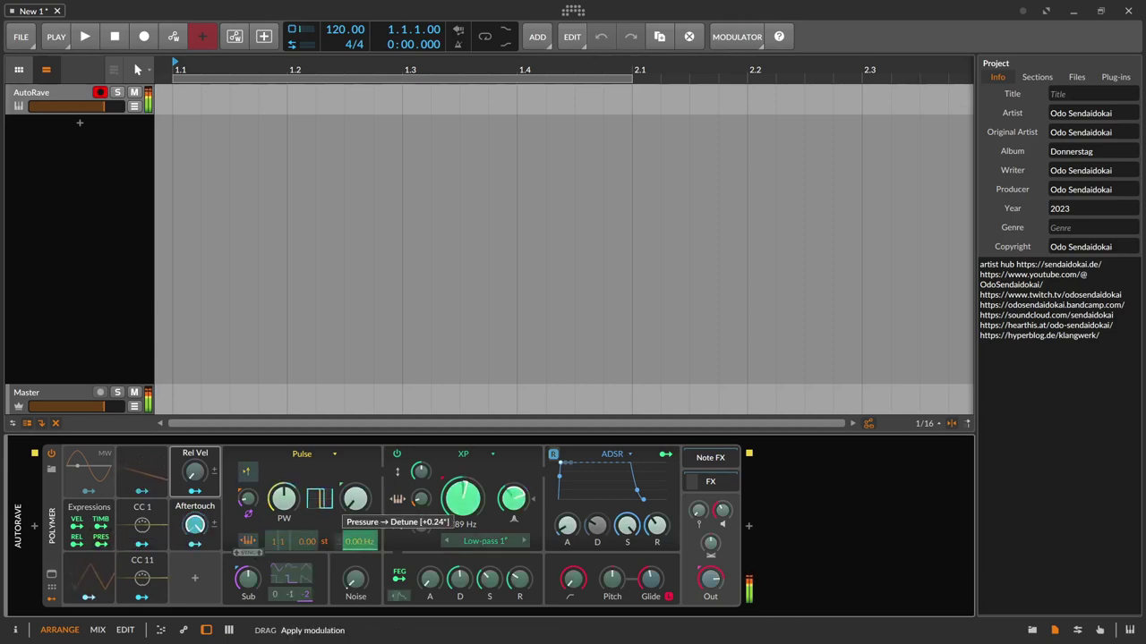
{"action": "left_click_drag", "start_coordinate": [341, 542], "coordinate": [339, 543]}
{"action": "left_click", "coordinate": [338, 547]}
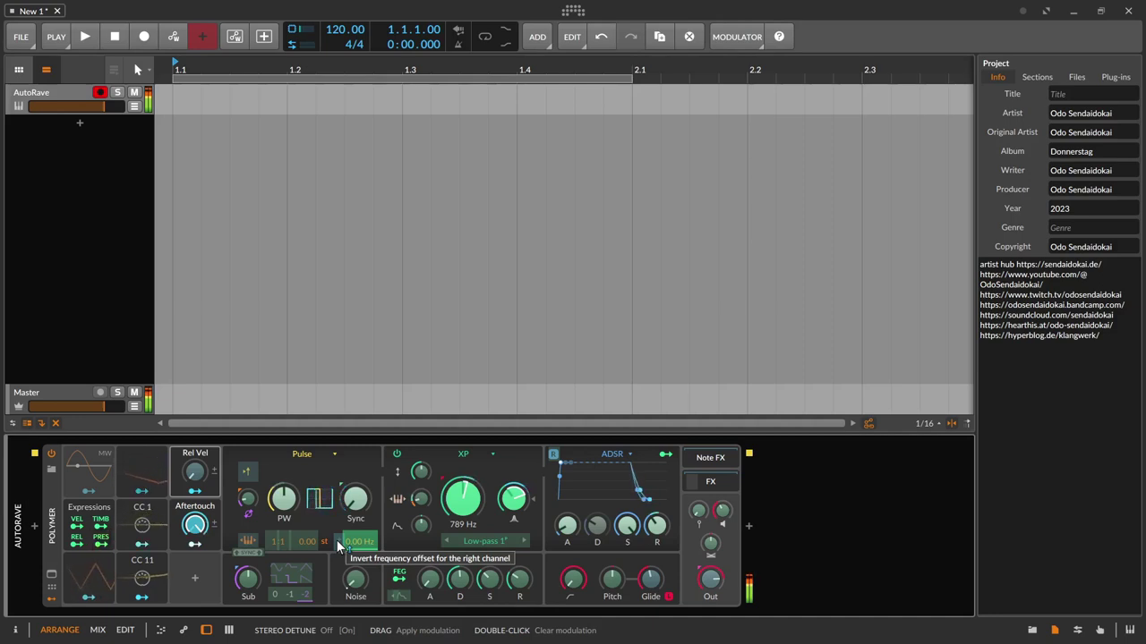
{"action": "left_click", "coordinate": [336, 540]}
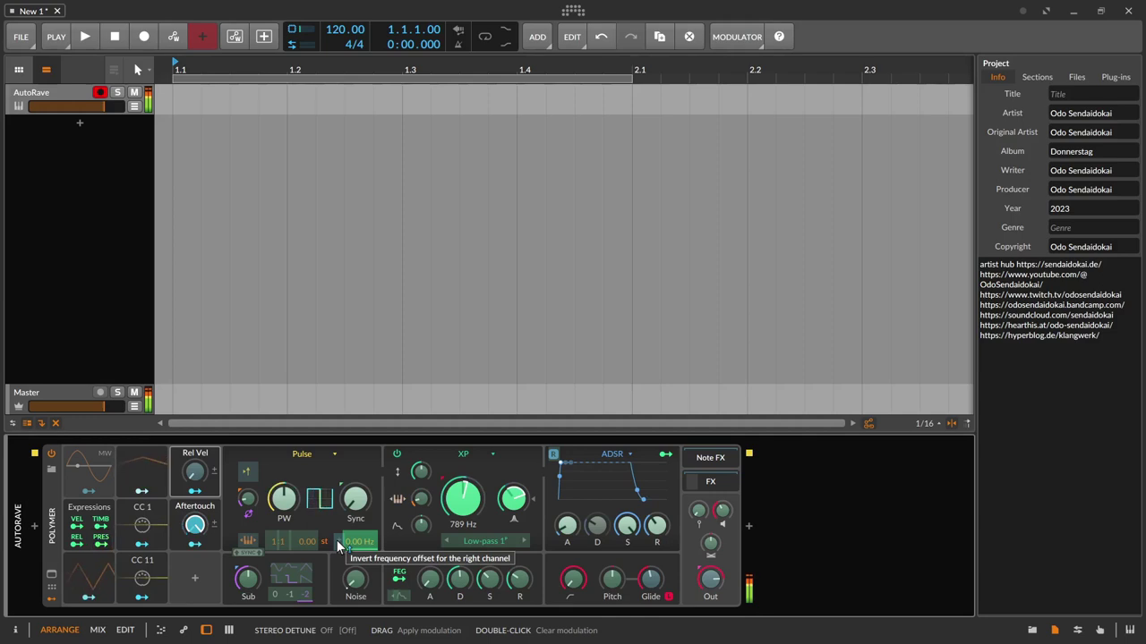
{"action": "left_click", "coordinate": [336, 539]}
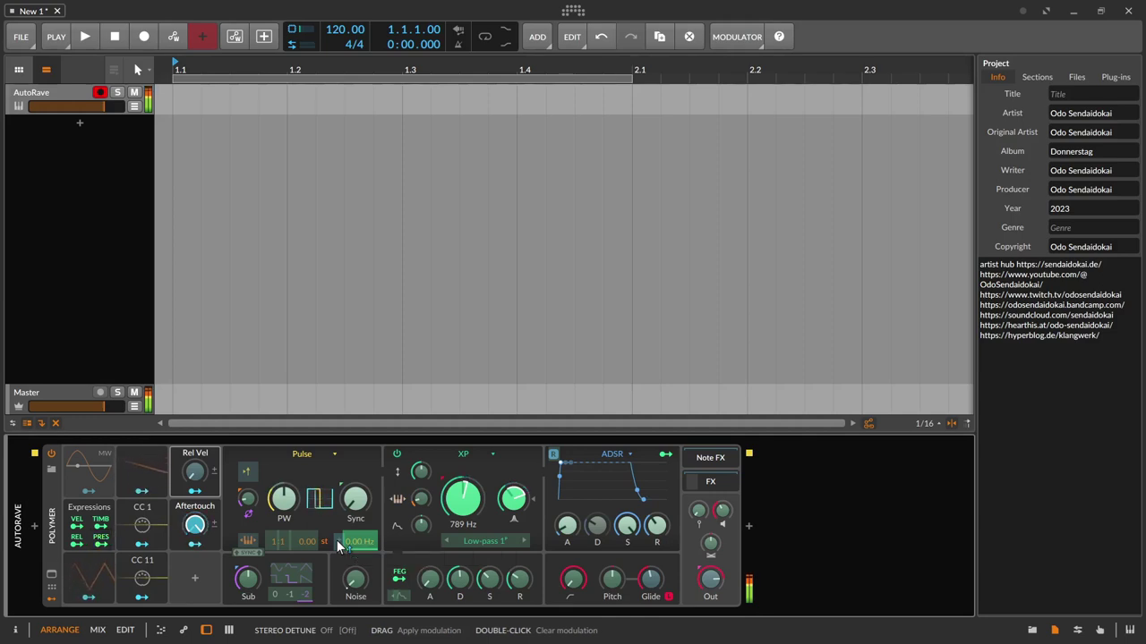
{"action": "left_click", "coordinate": [337, 540]}
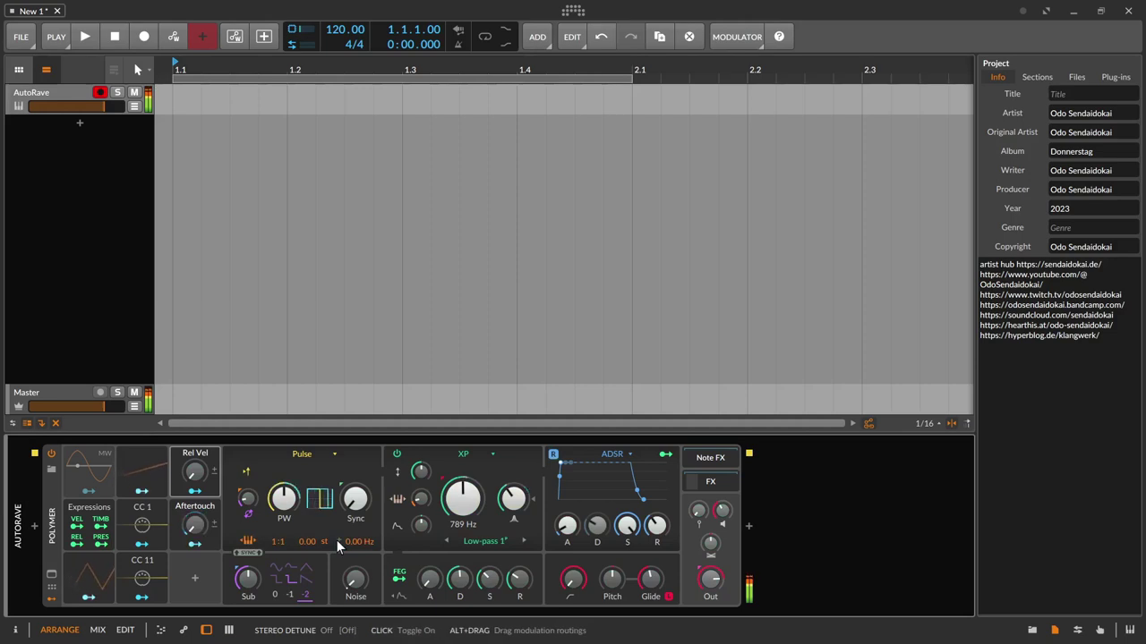
{"action": "left_click", "coordinate": [339, 543]}
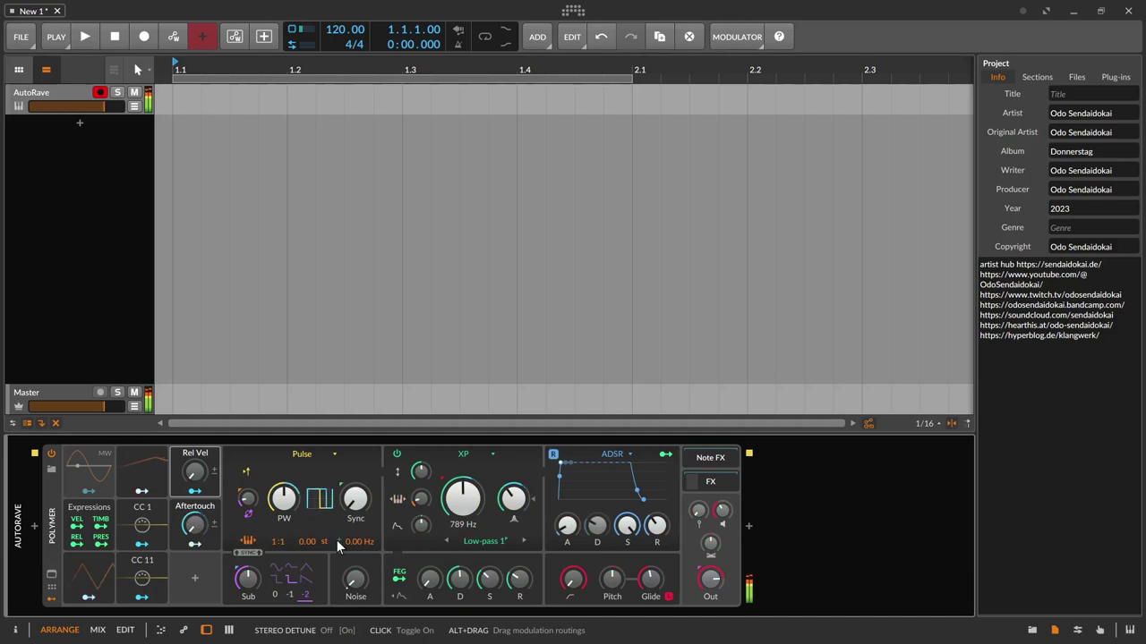
{"action": "left_click_drag", "start_coordinate": [307, 541], "coordinate": [307, 551]}
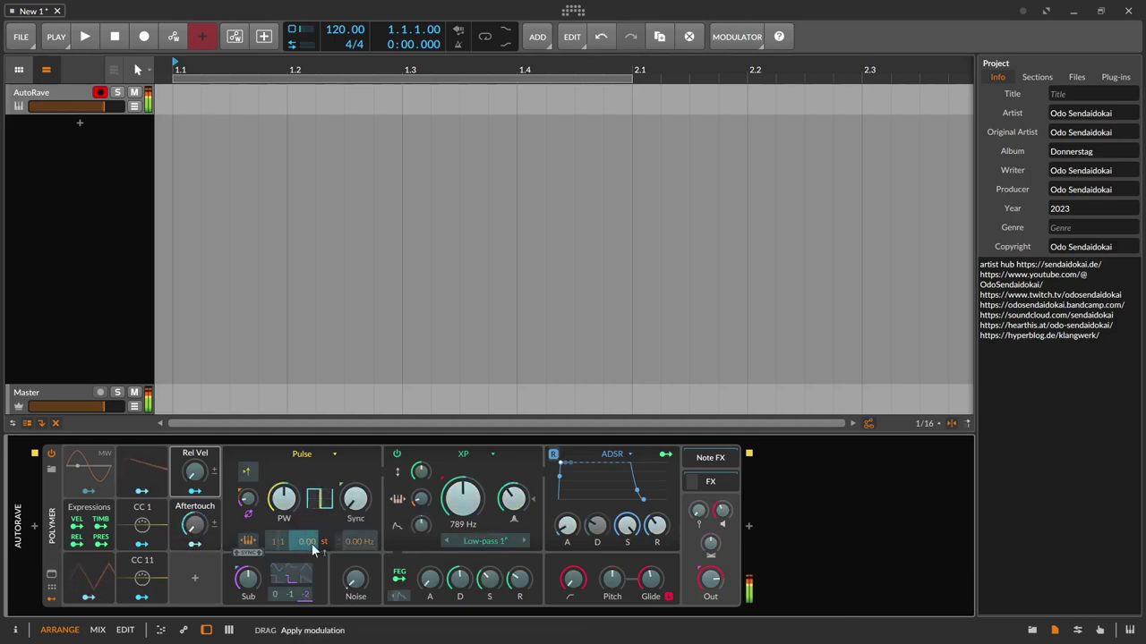
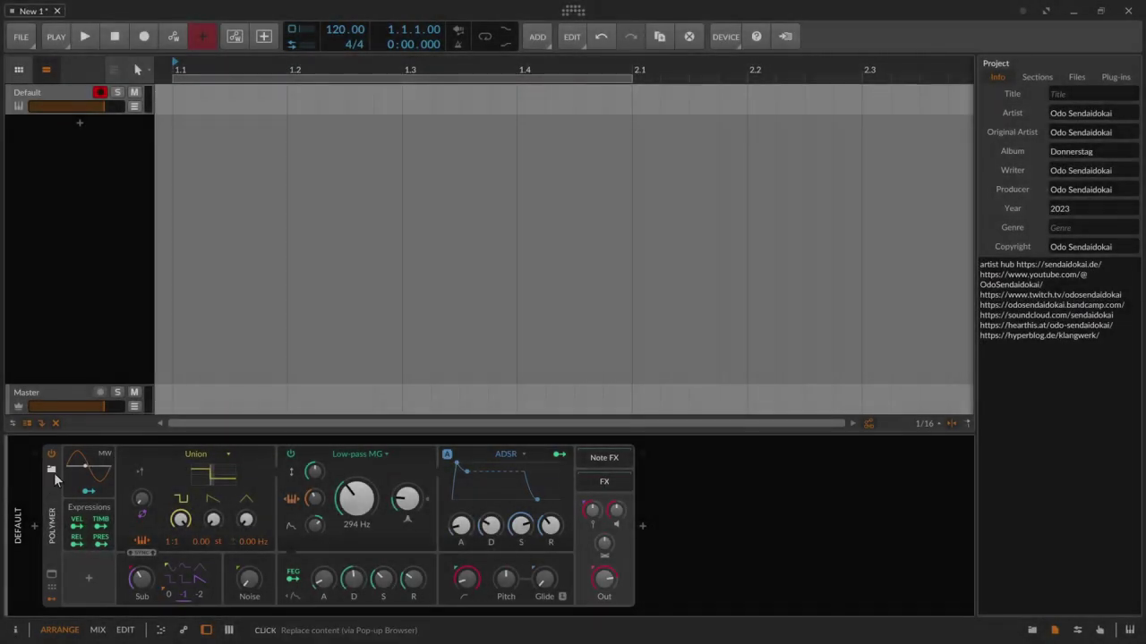
Step: Search the presets for "liq" and replace the Polymer's preset with Liquor
{"action": "left_click", "coordinate": [51, 468]}
{"action": "type", "text": "liq"}
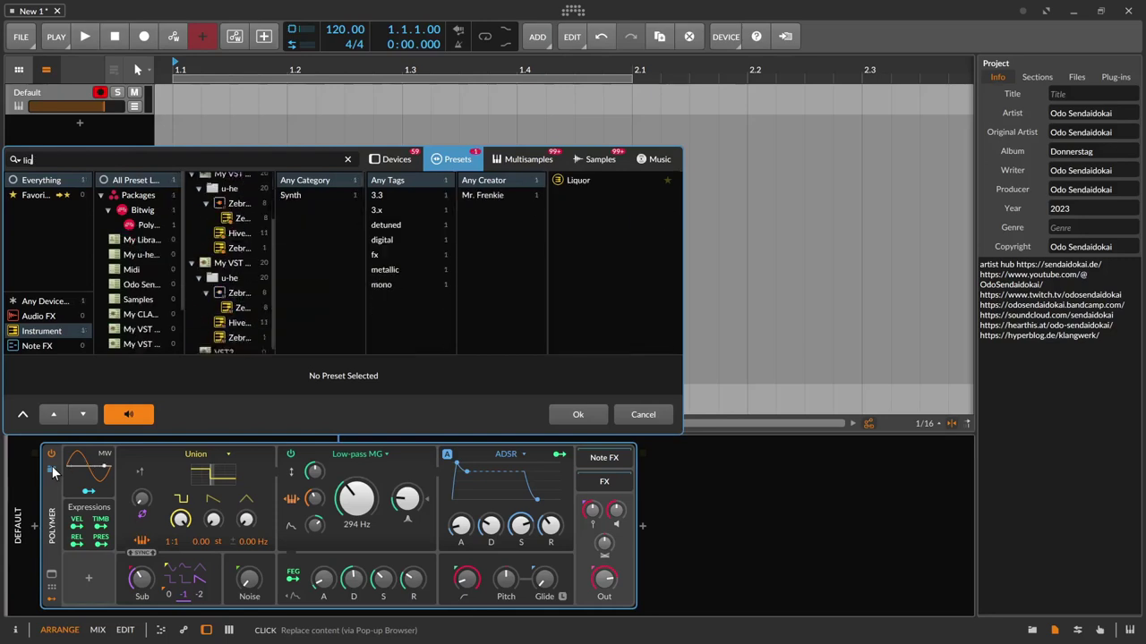
{"action": "left_click", "coordinate": [622, 176]}
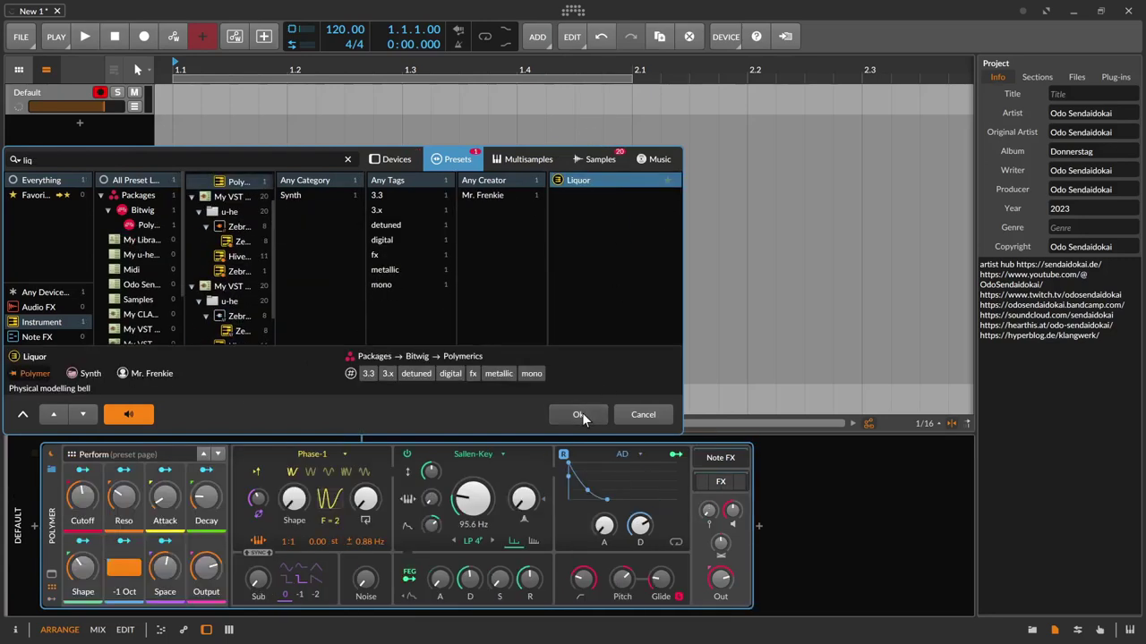
{"action": "left_click", "coordinate": [579, 415]}
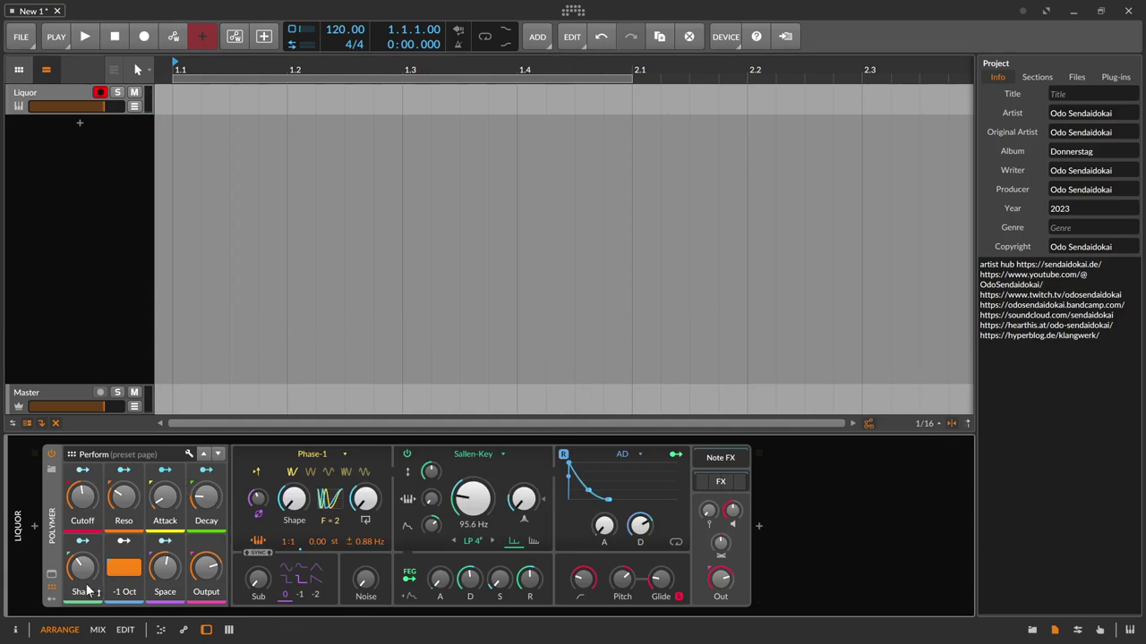
Step: Show the preset's modulators, add a MIDI modulator and move it to the first slot of a new modulator column
{"action": "left_click", "coordinate": [53, 590]}
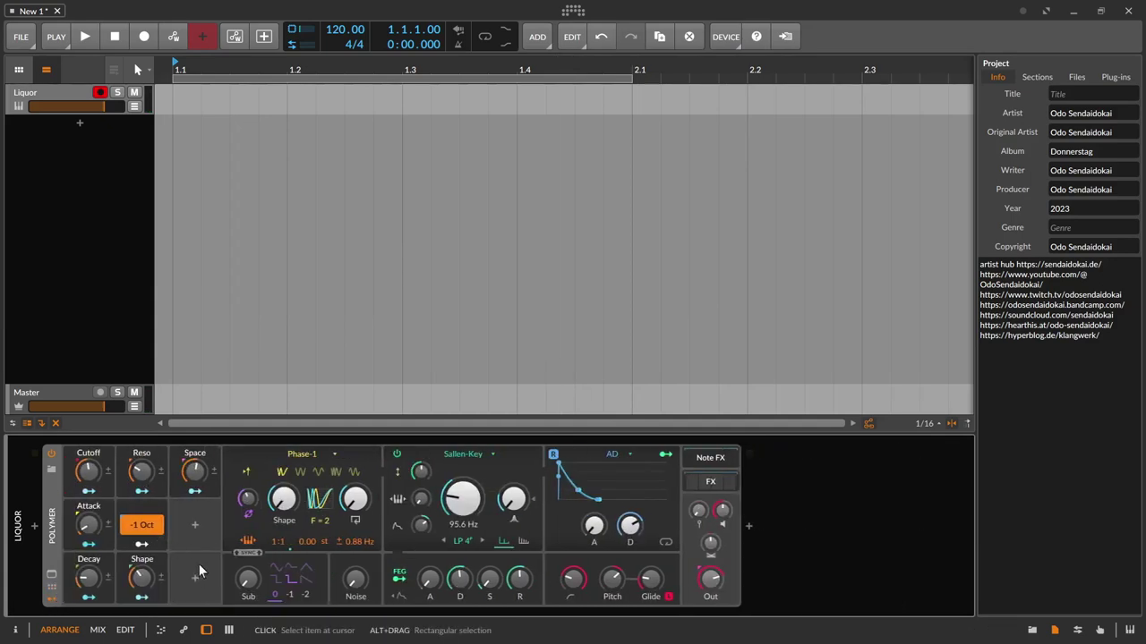
{"action": "left_click", "coordinate": [196, 576]}
{"action": "type", "text": "midi"}
{"action": "key", "text": "Return"}
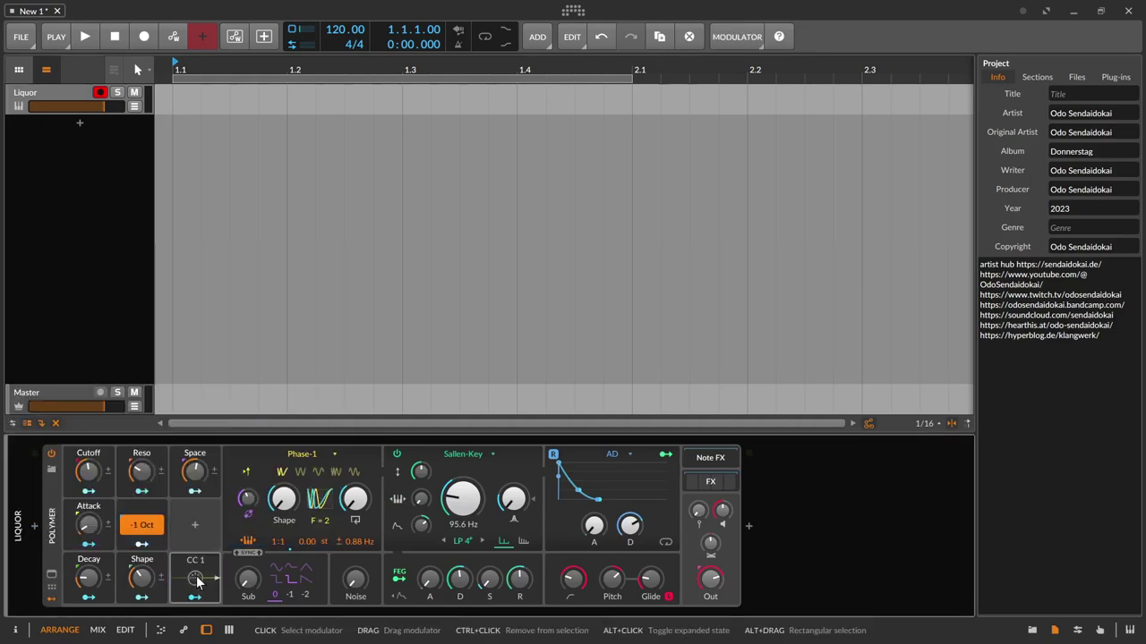
{"action": "left_click_drag", "start_coordinate": [182, 571], "coordinate": [245, 457]}
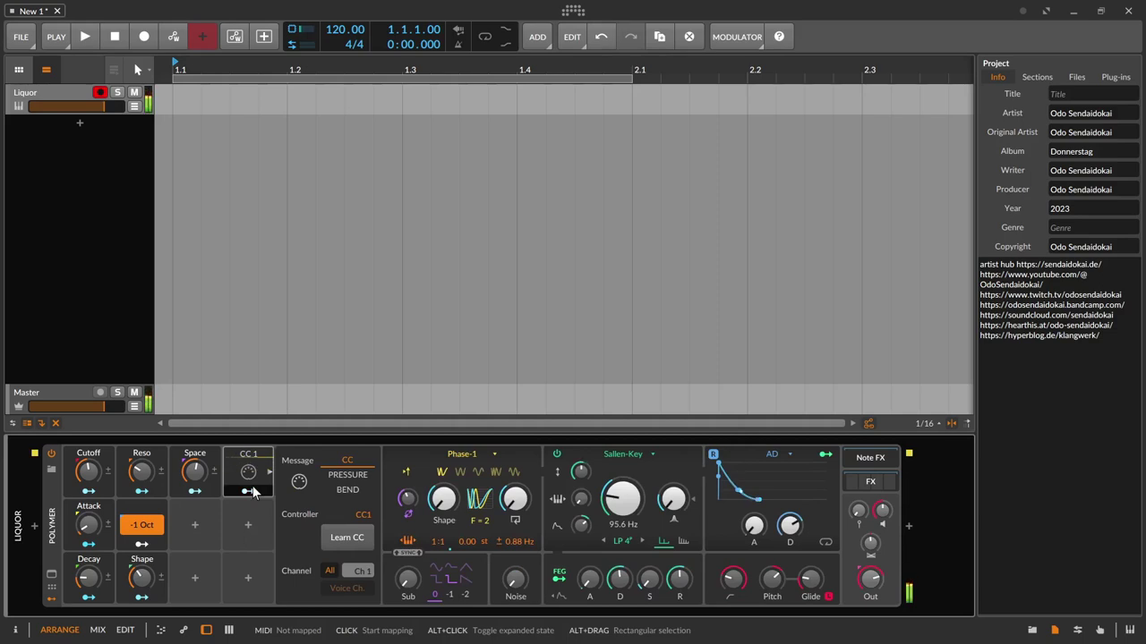
Step: Route the CC 1 modulator to the Phase-1 oscillator's pitch offset and adjust the modulation amount
{"action": "left_click", "coordinate": [252, 491]}
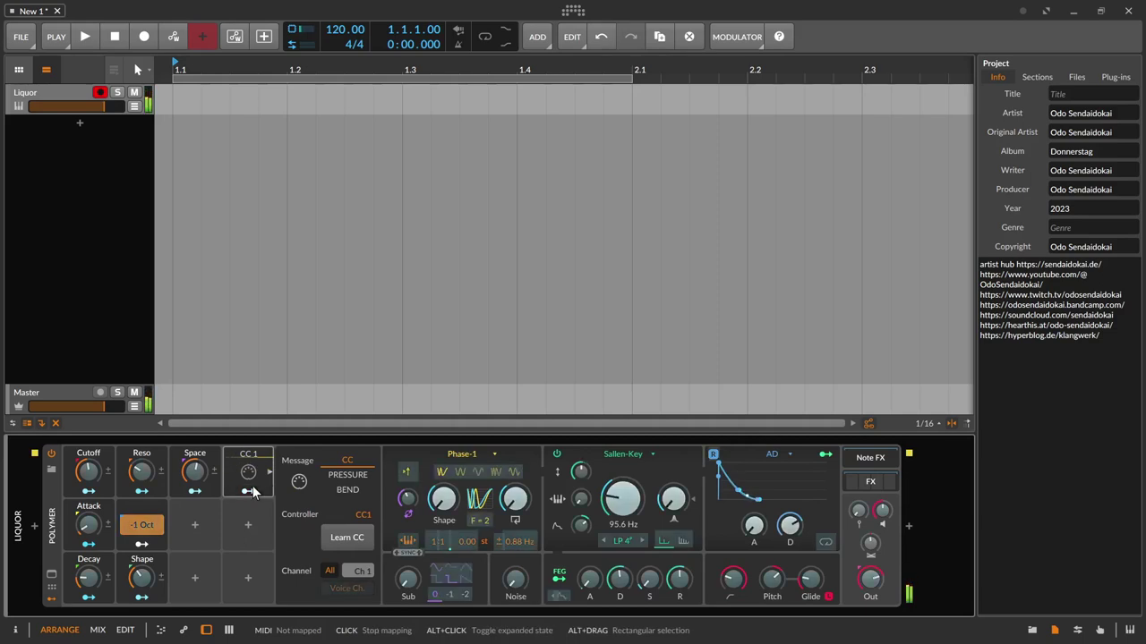
{"action": "left_click", "coordinate": [498, 540]}
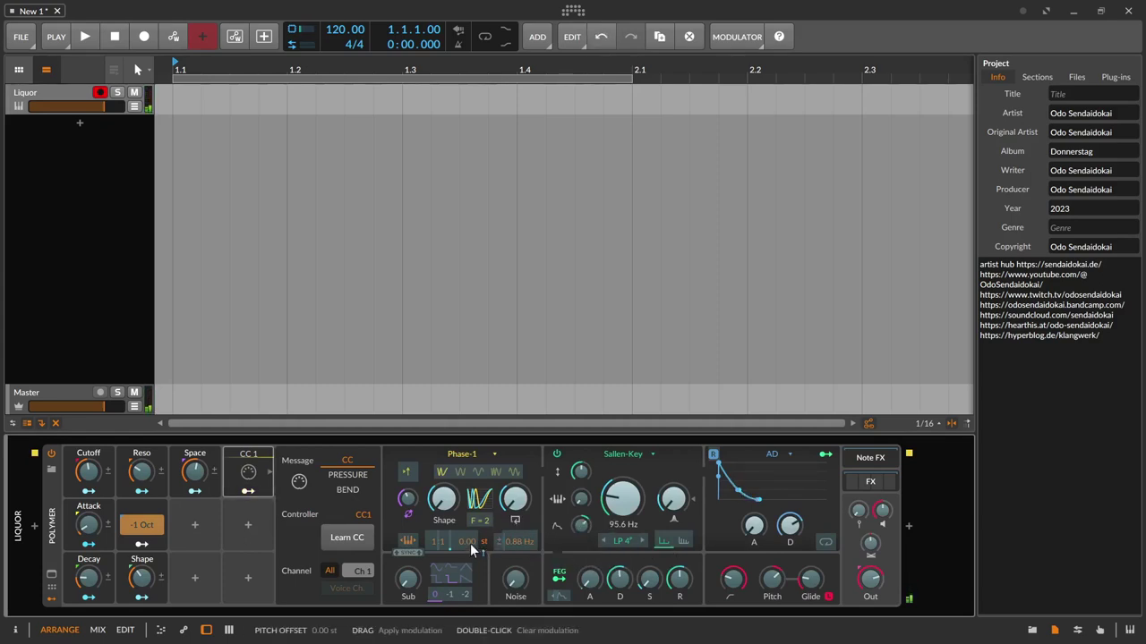
{"action": "mouse_move", "coordinate": [470, 543]}
{"action": "left_mouse_down"}
{"action": "mouse_move", "coordinate": [470, 564]}
{"action": "mouse_move", "coordinate": [472, 535]}
{"action": "left_mouse_up"}
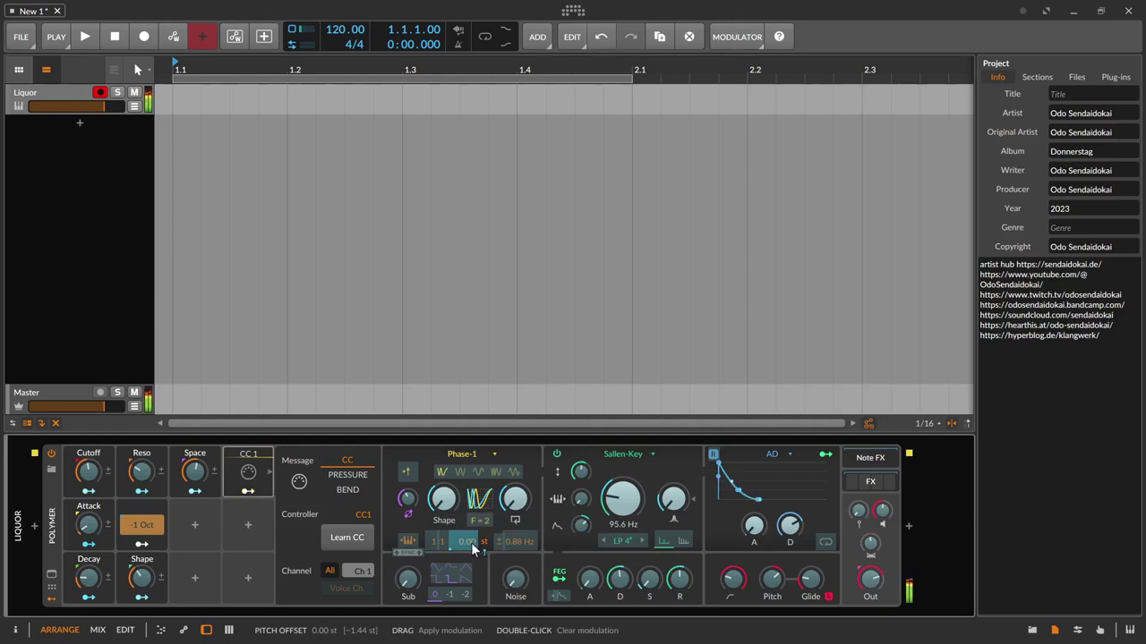
{"action": "scroll", "coordinate": [471, 542], "scroll_direction": "up", "scroll_amount": 2}
{"action": "scroll", "coordinate": [471, 548], "scroll_direction": "up", "scroll_amount": 1}
{"action": "mouse_move", "coordinate": [472, 549]}
{"action": "left_mouse_down"}
{"action": "mouse_move", "coordinate": [472, 581]}
{"action": "mouse_move", "coordinate": [471, 542]}
{"action": "left_mouse_up"}
{"action": "left_click_drag", "start_coordinate": [471, 542], "coordinate": [471, 542]}
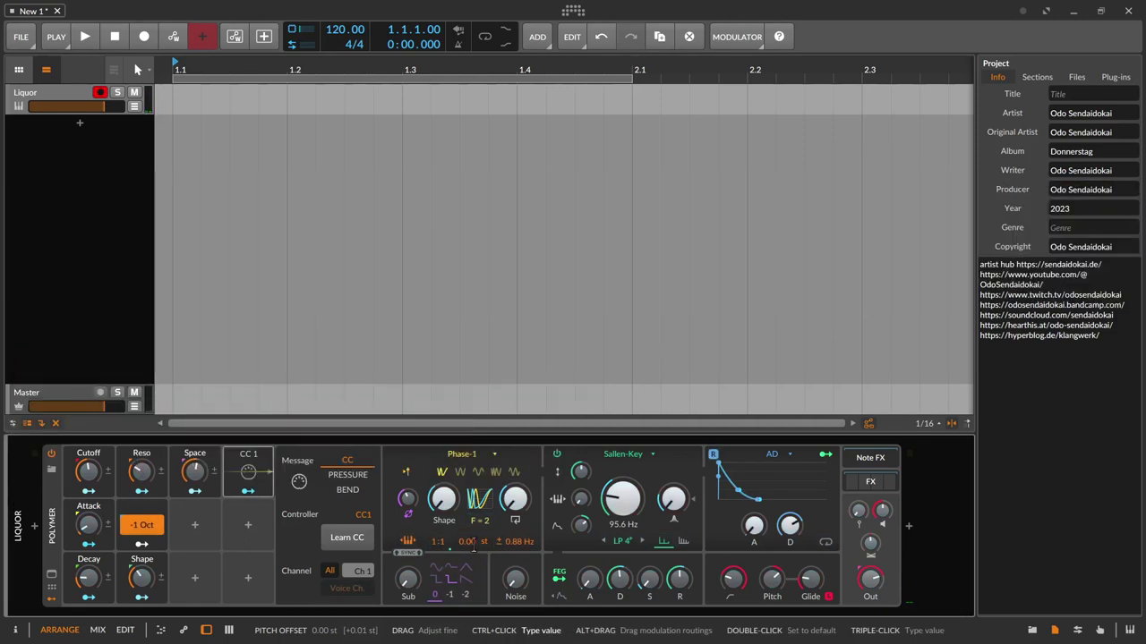
Step: Duplicate CC 1 into the slot beneath with CC11 as controller, and route it to the filter's cutoff, resonance and Cutoff Modulation Amount
{"action": "left_click_drag", "start_coordinate": [233, 476], "coordinate": [240, 521]}
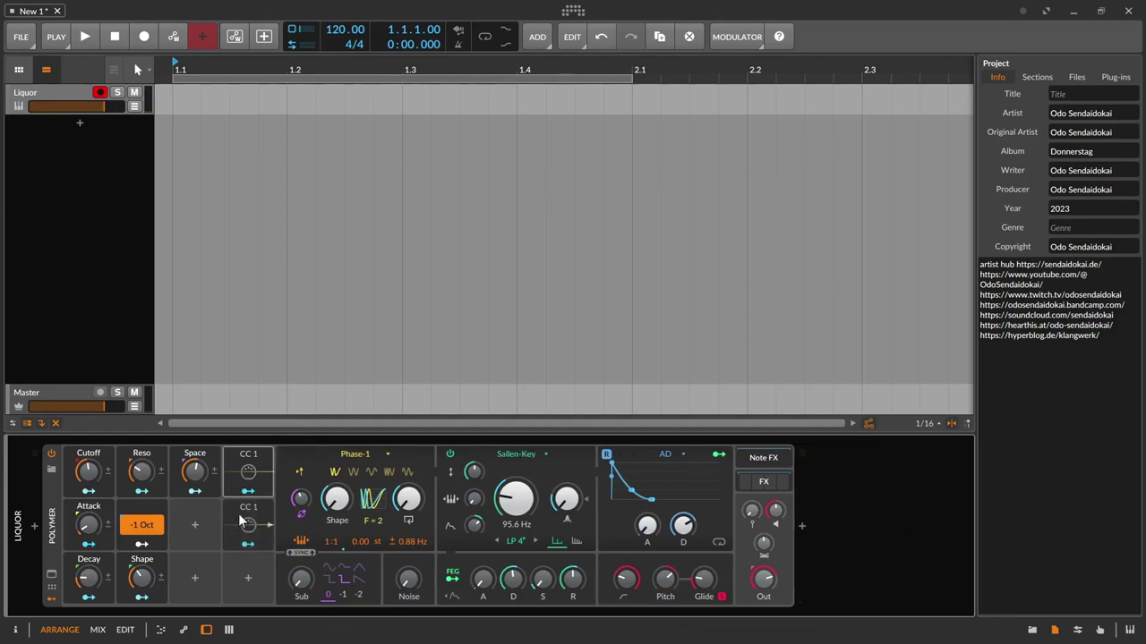
{"action": "left_click", "coordinate": [250, 519]}
{"action": "left_click", "coordinate": [348, 537]}
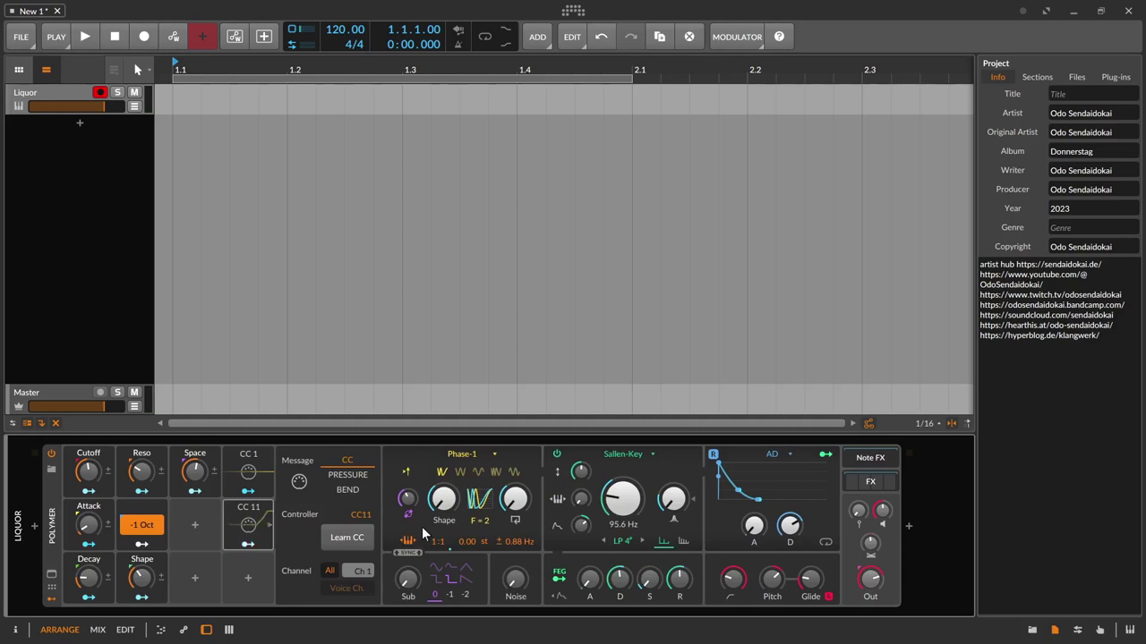
{"action": "left_click", "coordinate": [250, 544]}
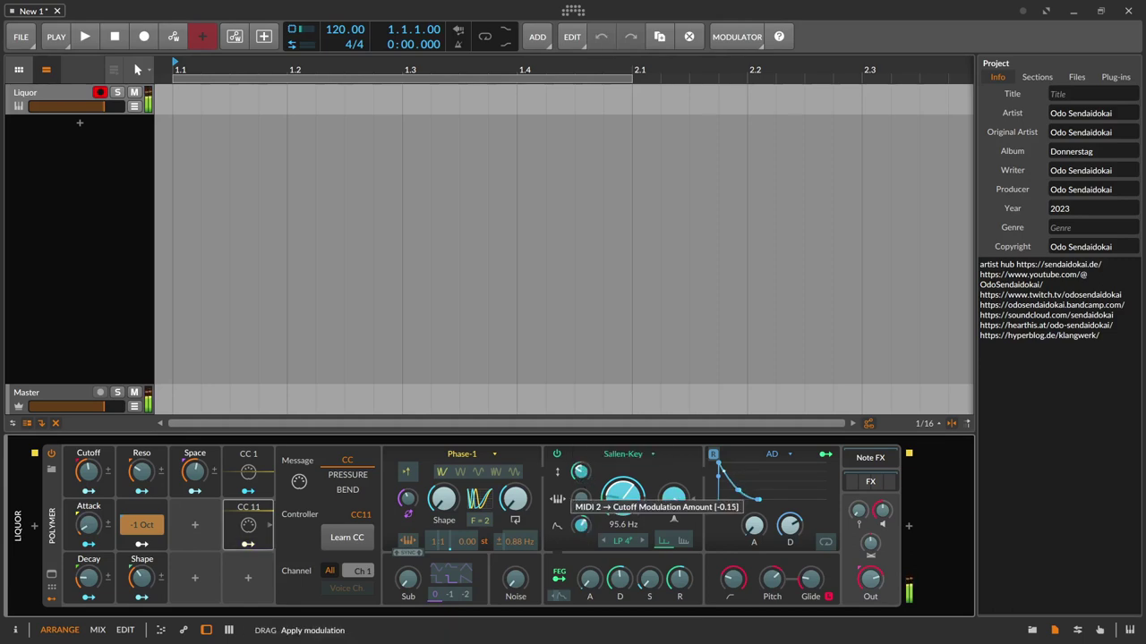
{"action": "left_click_drag", "start_coordinate": [585, 525], "coordinate": [582, 485]}
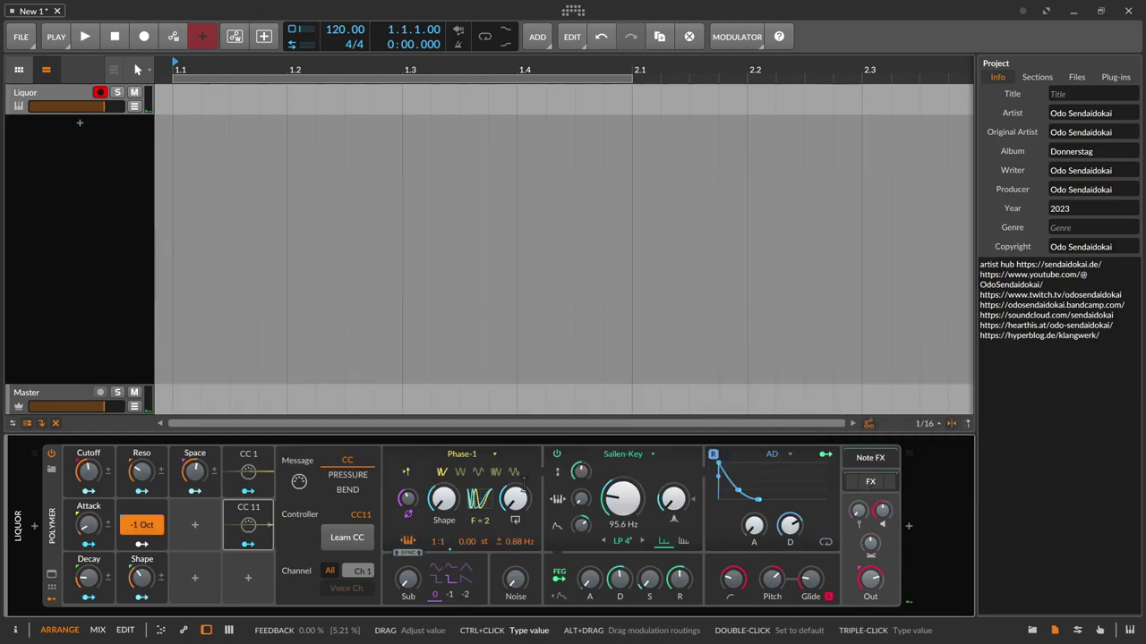
Step: Add an Expressions modulator in the free slot beneath CC 11
{"action": "left_click", "coordinate": [248, 577]}
{"action": "type", "text": "ex"}
{"action": "double_click", "coordinate": [281, 291]}
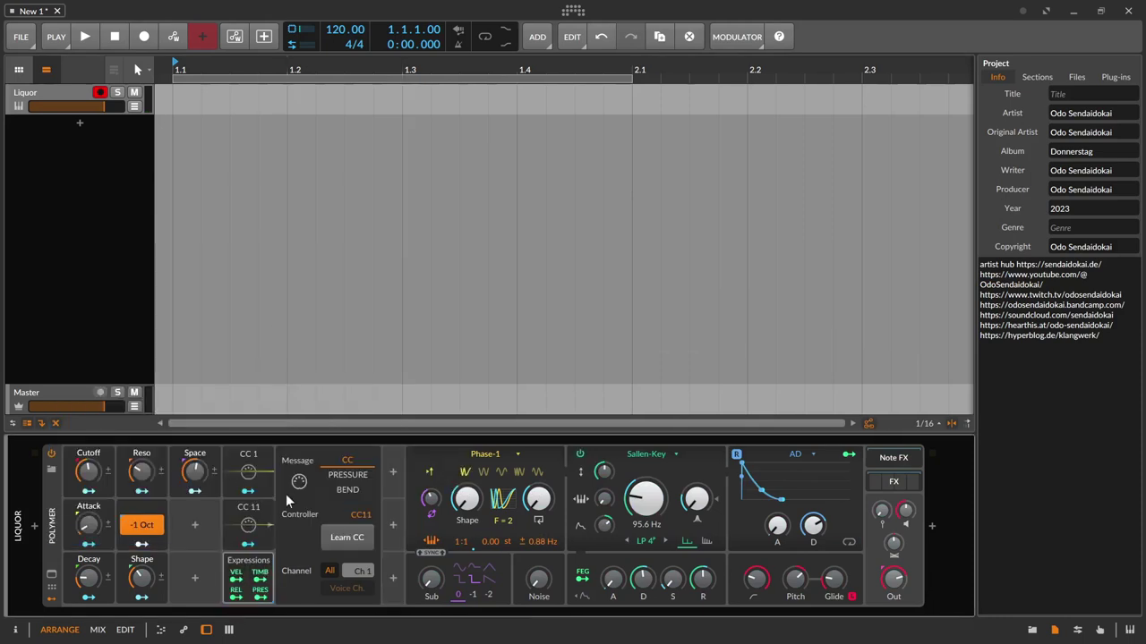
Step: Add a Macro modulator in a new modulator column, collapse the CC 11 settings and move the macro to the slot beside CC 11
{"action": "left_click", "coordinate": [392, 473]}
{"action": "type", "text": "mac"}
{"action": "key", "text": "Down"}
{"action": "key", "text": "Down"}
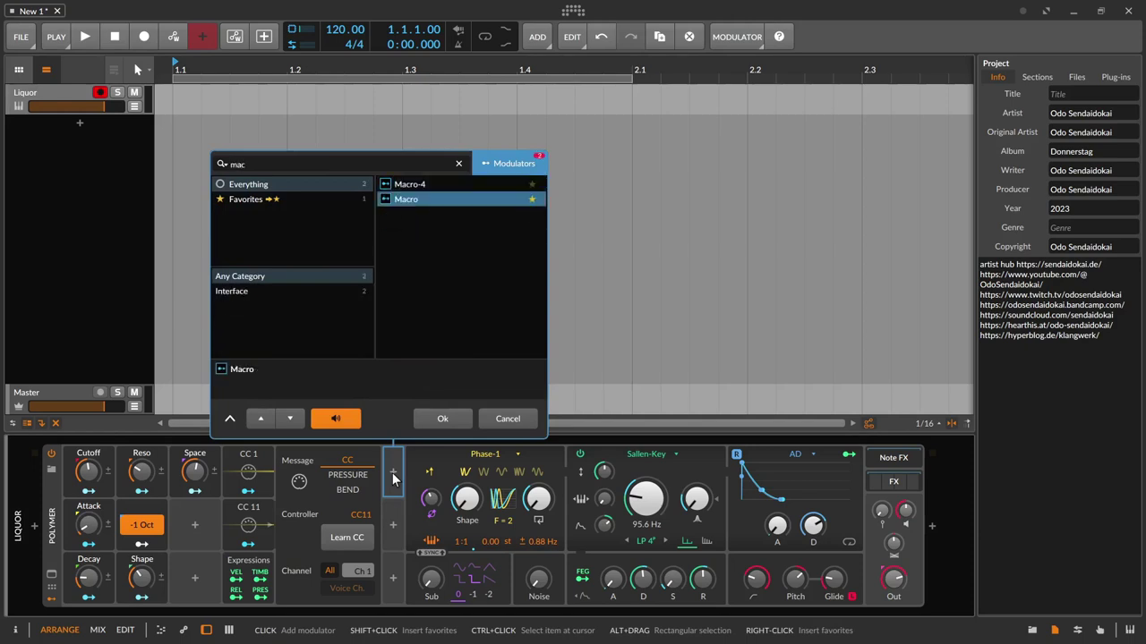
{"action": "key", "text": "Return"}
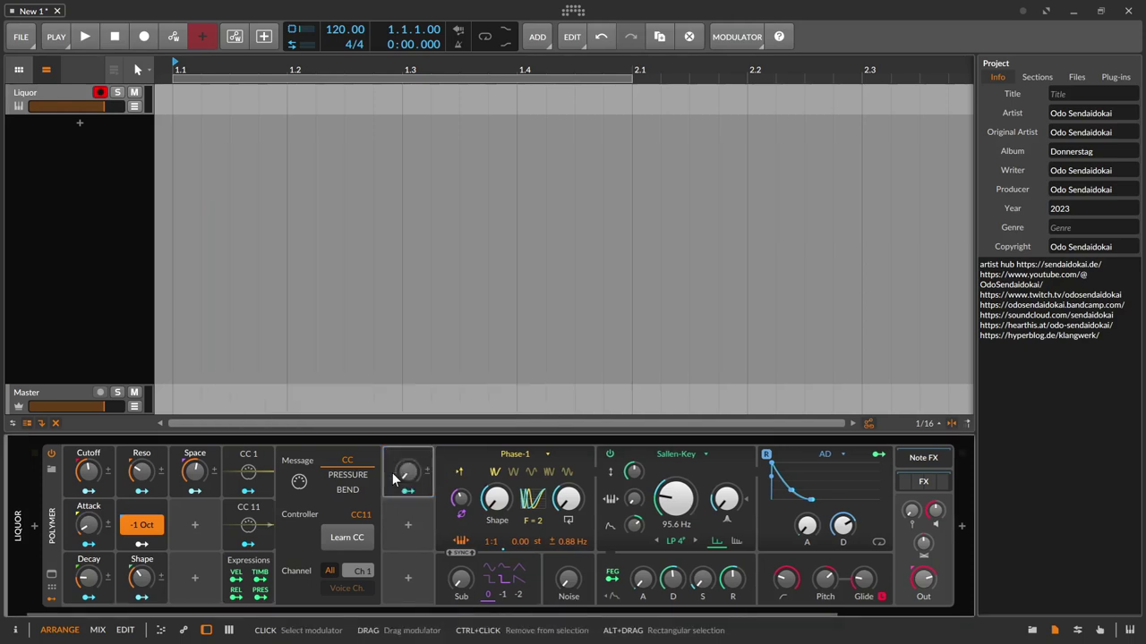
{"action": "left_click", "coordinate": [258, 521], "text": "alt"}
{"action": "left_click_drag", "start_coordinate": [278, 491], "coordinate": [300, 524]}
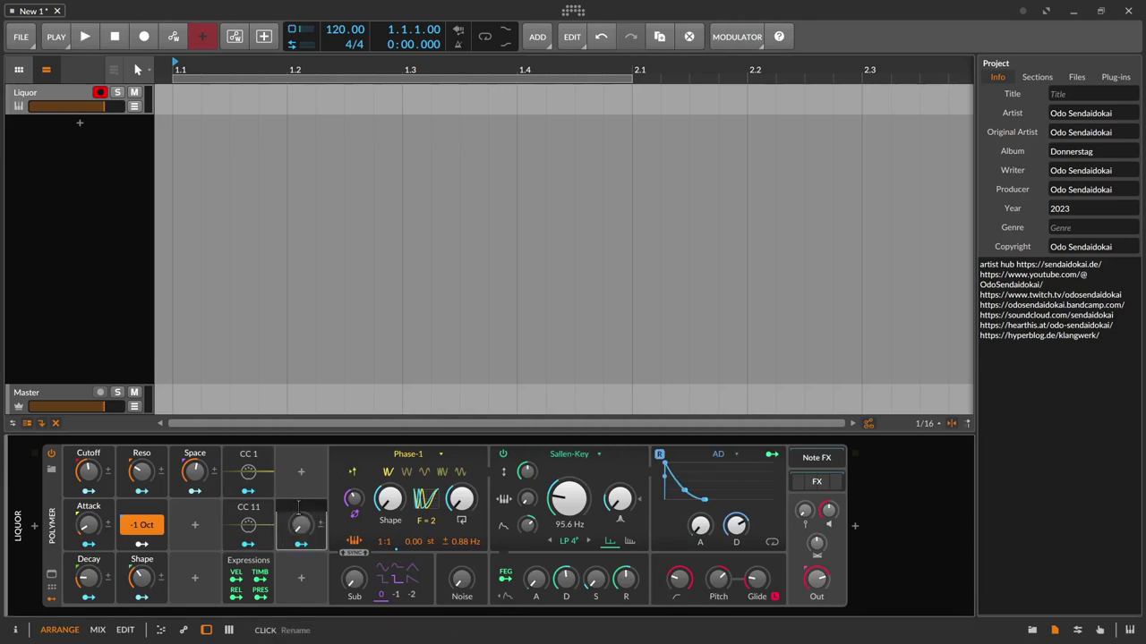
Step: Name the new macro Rel Vel, and route release velocity to it and to the AD envelope's decay
{"action": "type", "text": "Rel Vel"}
{"action": "key", "text": "Return"}
{"action": "left_click", "coordinate": [300, 543]}
{"action": "left_click_drag", "start_coordinate": [736, 525], "coordinate": [741, 534]}
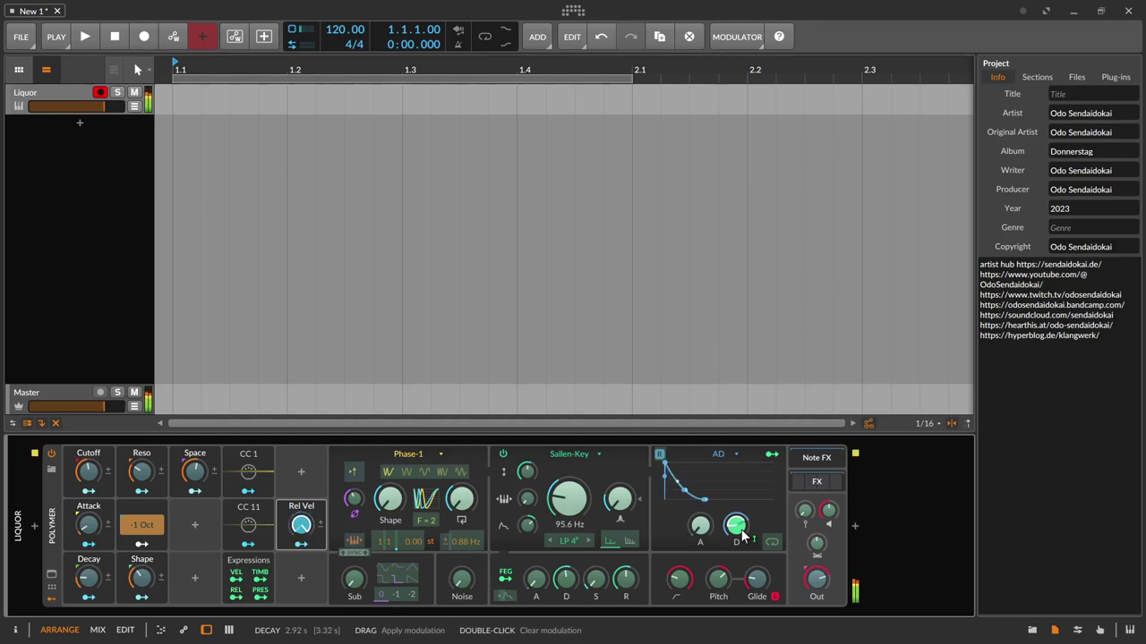
{"action": "left_click", "coordinate": [677, 540]}
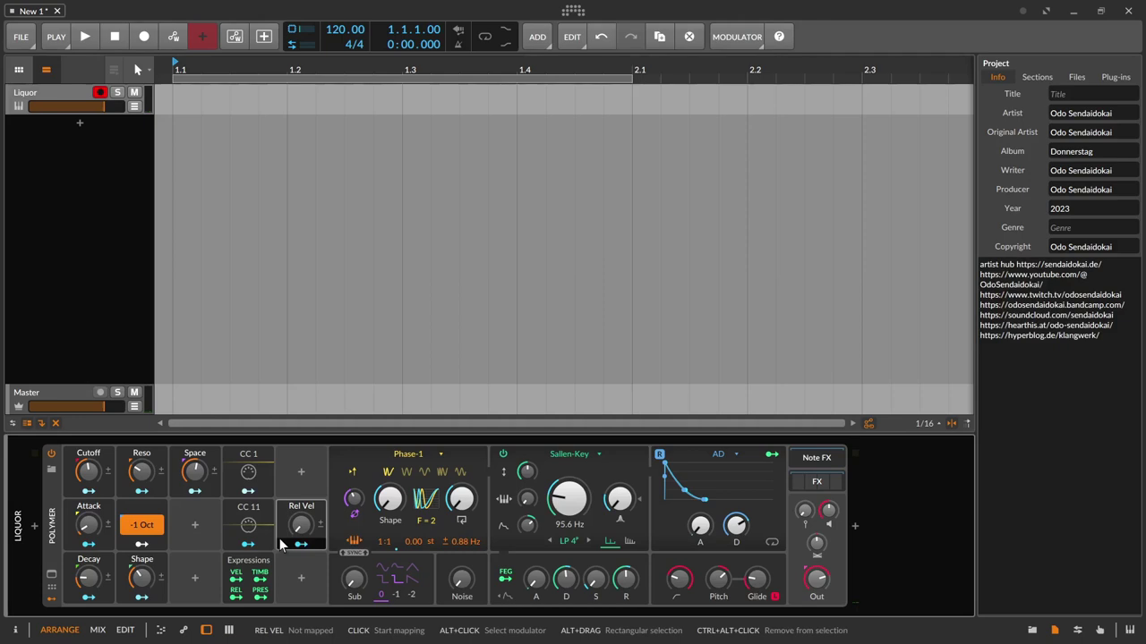
Step: Duplicate the Rel Vel macro into the free slot beneath it and rename the copy Aftertouch
{"action": "left_click", "coordinate": [305, 575]}
{"action": "key", "text": "Escape"}
{"action": "left_click_drag", "start_coordinate": [288, 528], "coordinate": [291, 578]}
{"action": "left_click", "coordinate": [301, 559]}
{"action": "type", "text": "AfterT"}
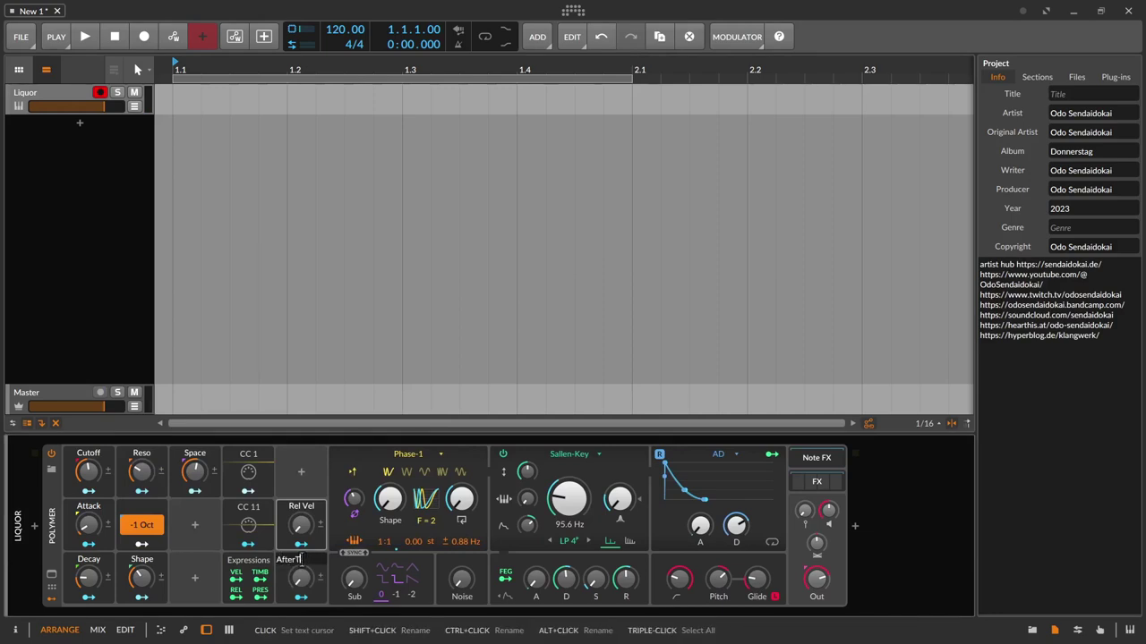
{"action": "type", "text": "ouch"}
{"action": "key", "text": "Return"}
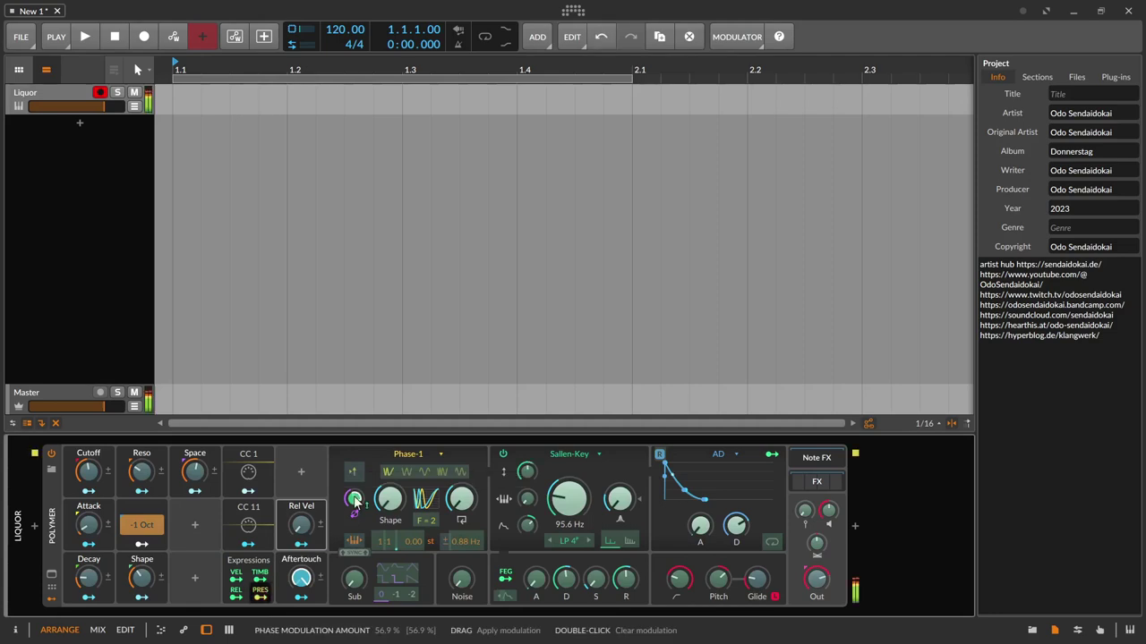
Step: Try pressure on the phase modulation amount, and route it to the sub oscillator's level and octave
{"action": "left_click_drag", "start_coordinate": [353, 498], "coordinate": [354, 501]}
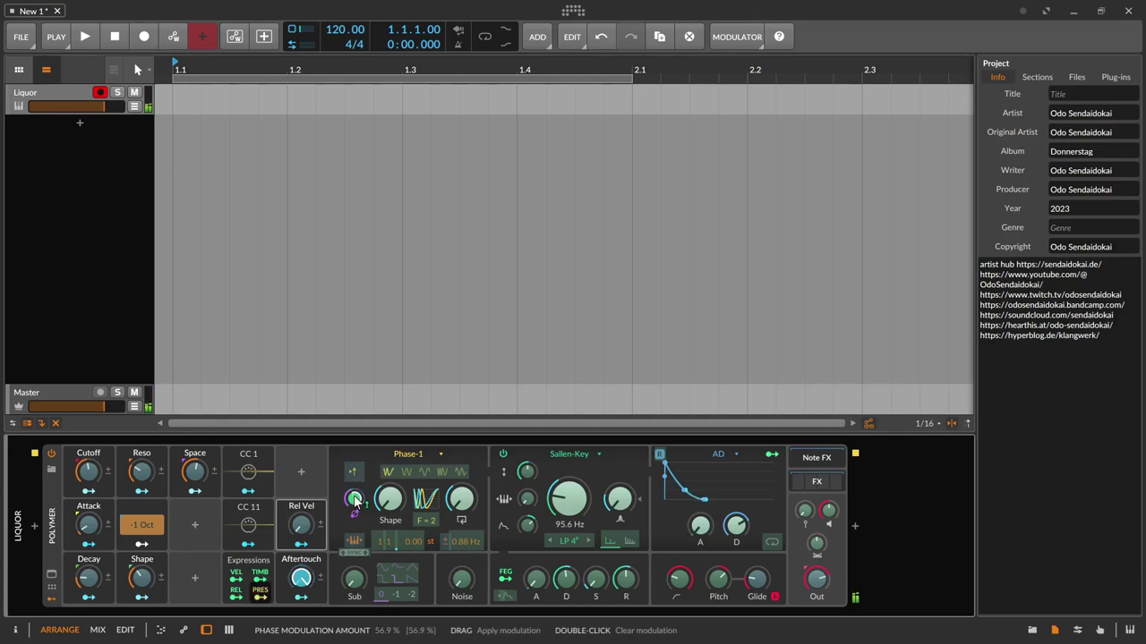
{"action": "left_click_drag", "start_coordinate": [358, 580], "coordinate": [358, 538]}
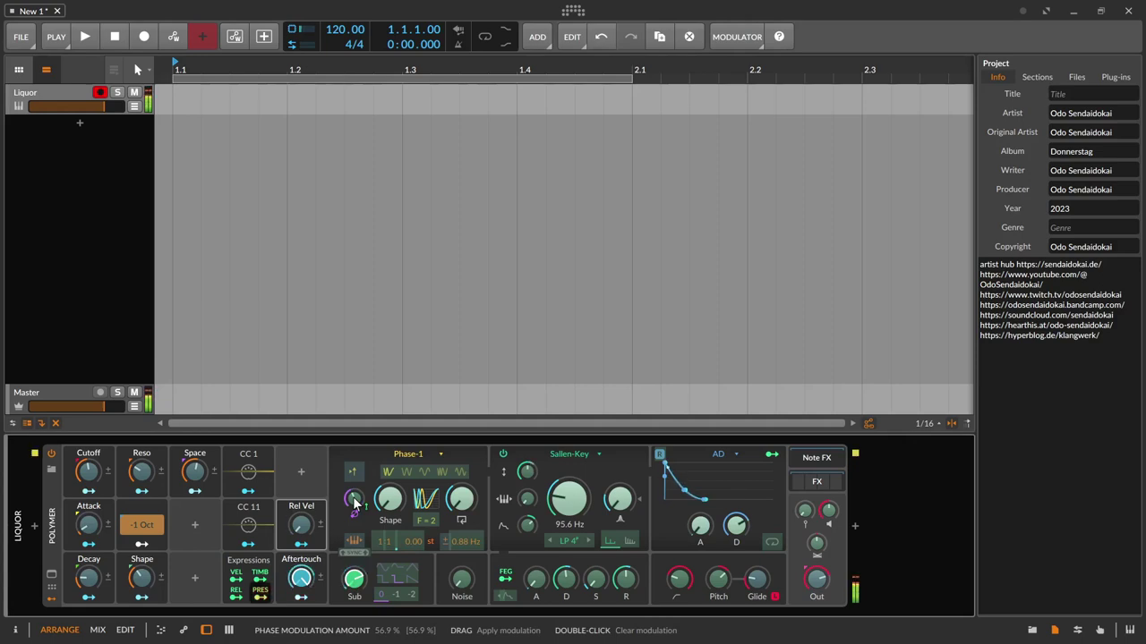
{"action": "left_click_drag", "start_coordinate": [354, 578], "coordinate": [384, 596]}
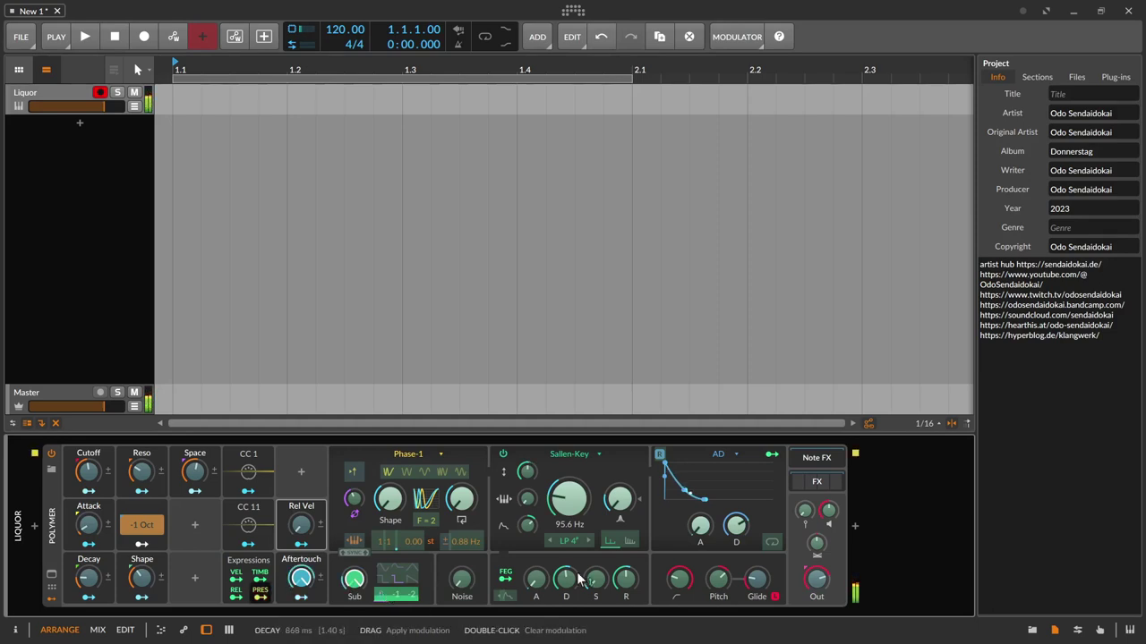
Step: Route pressure to the AD envelope's decay, the Phase-1 feedback and the filter drive, and leave mapping mode
{"action": "left_click_drag", "start_coordinate": [736, 529], "coordinate": [736, 520]}
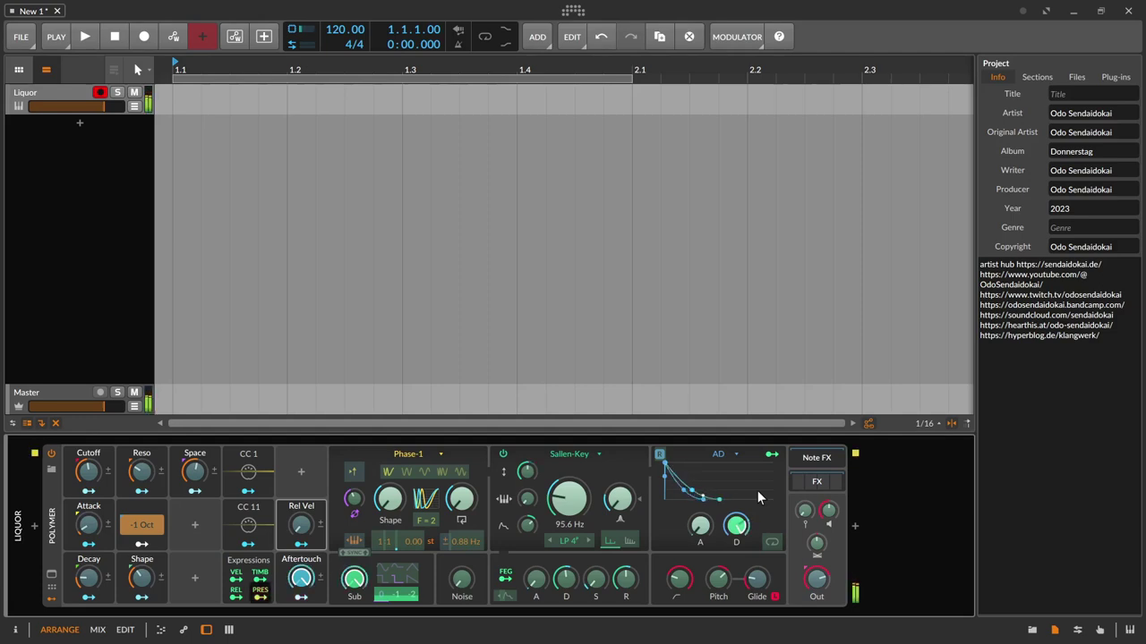
{"action": "left_click_drag", "start_coordinate": [471, 502], "coordinate": [473, 501]}
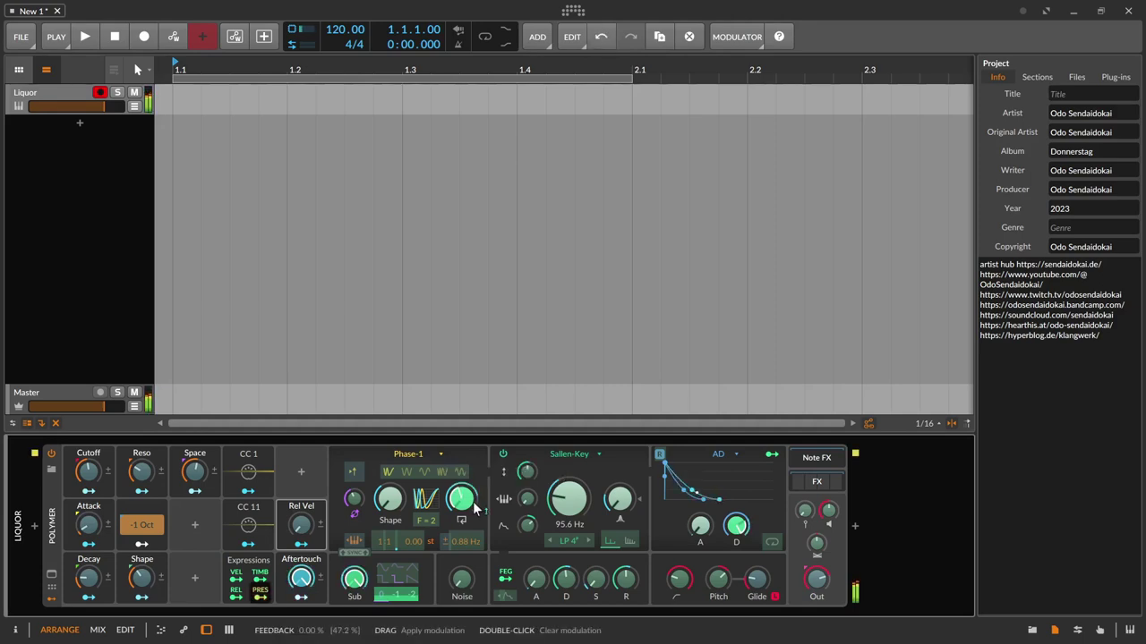
{"action": "left_click_drag", "start_coordinate": [532, 472], "coordinate": [534, 480]}
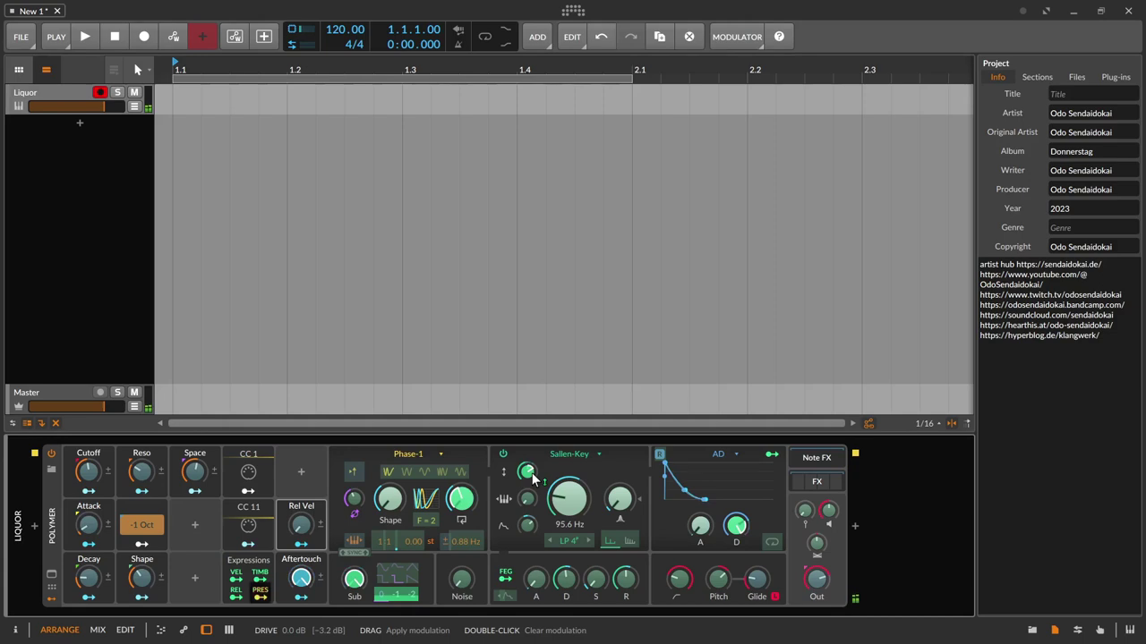
{"action": "key", "text": "Escape"}
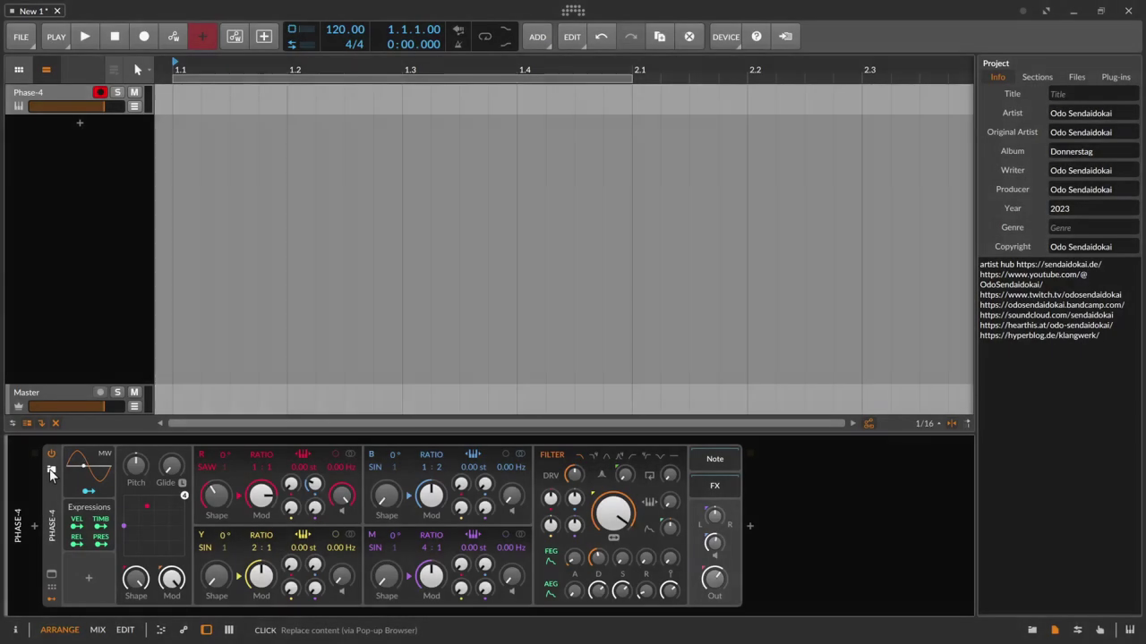
Step: Load the Big Fish preset into the Phase-4 device and hide its remote controls
{"action": "left_click", "coordinate": [50, 469]}
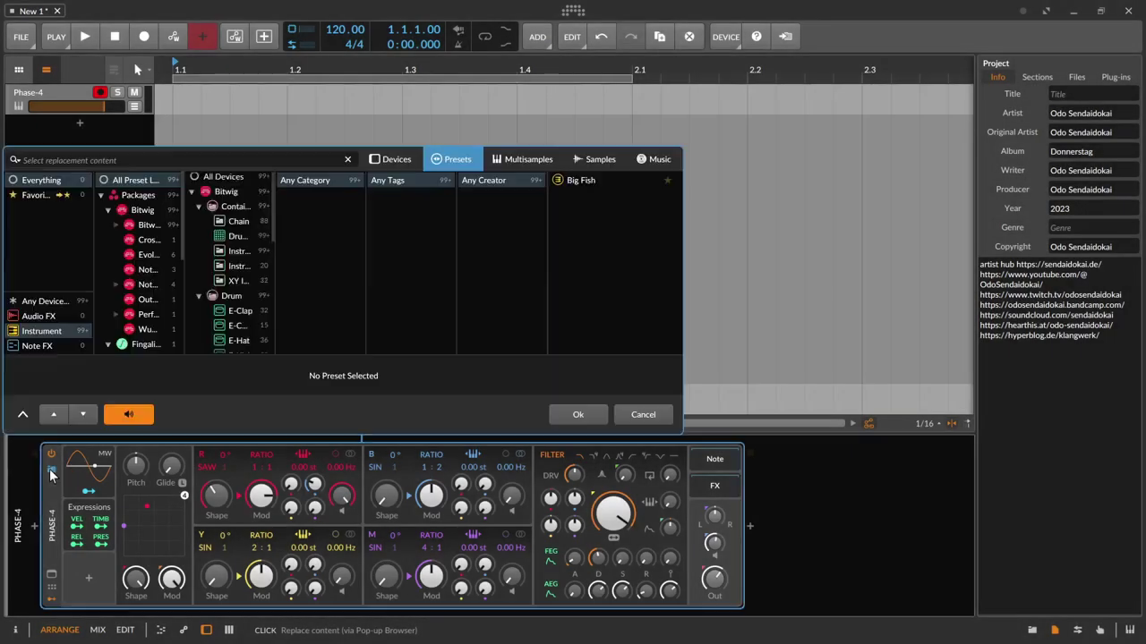
{"action": "type", "text": "big fi"}
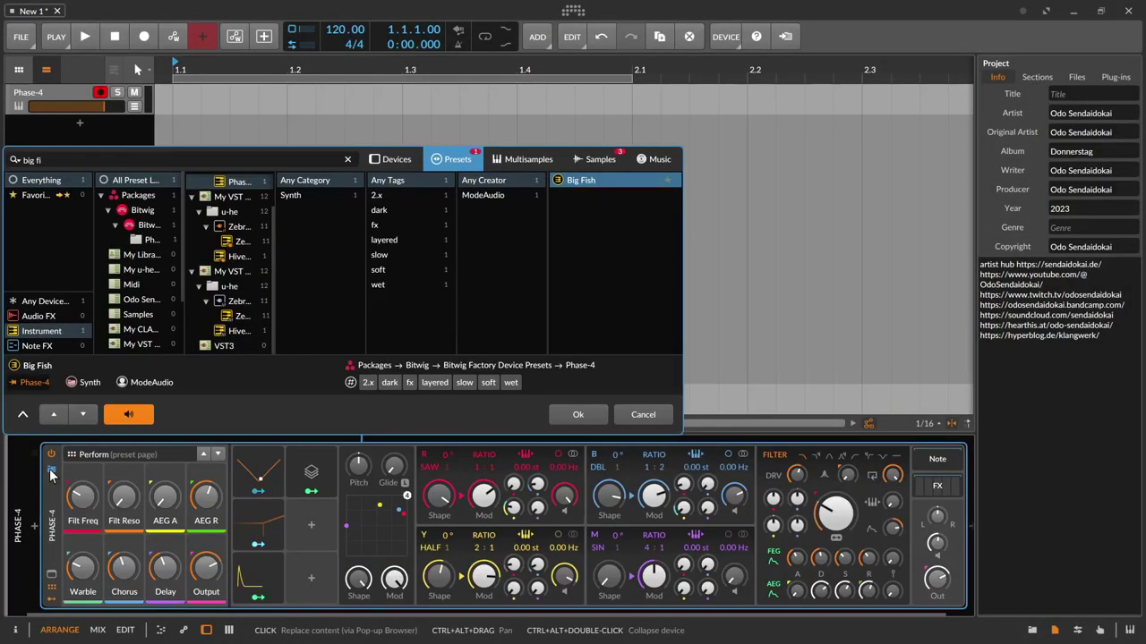
{"action": "key", "text": "Return"}
{"action": "left_click", "coordinate": [51, 586]}
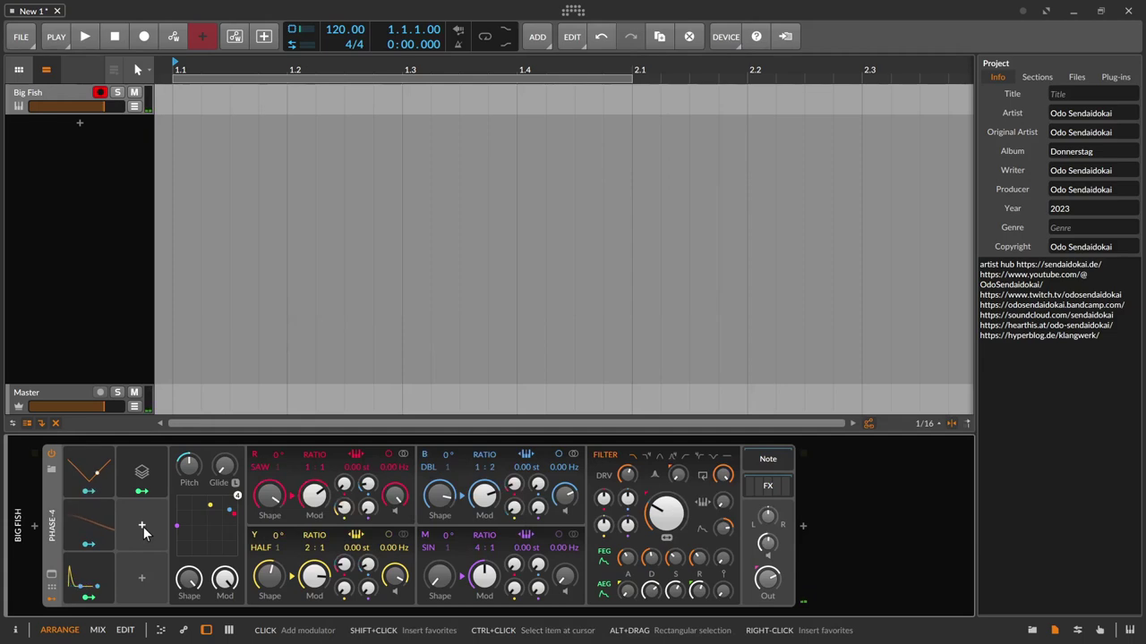
Step: Add a MIDI modulator in the free slot above the last one and expand its CC 1 settings
{"action": "left_click", "coordinate": [143, 526]}
{"action": "type", "text": "midi"}
{"action": "key", "text": "Return"}
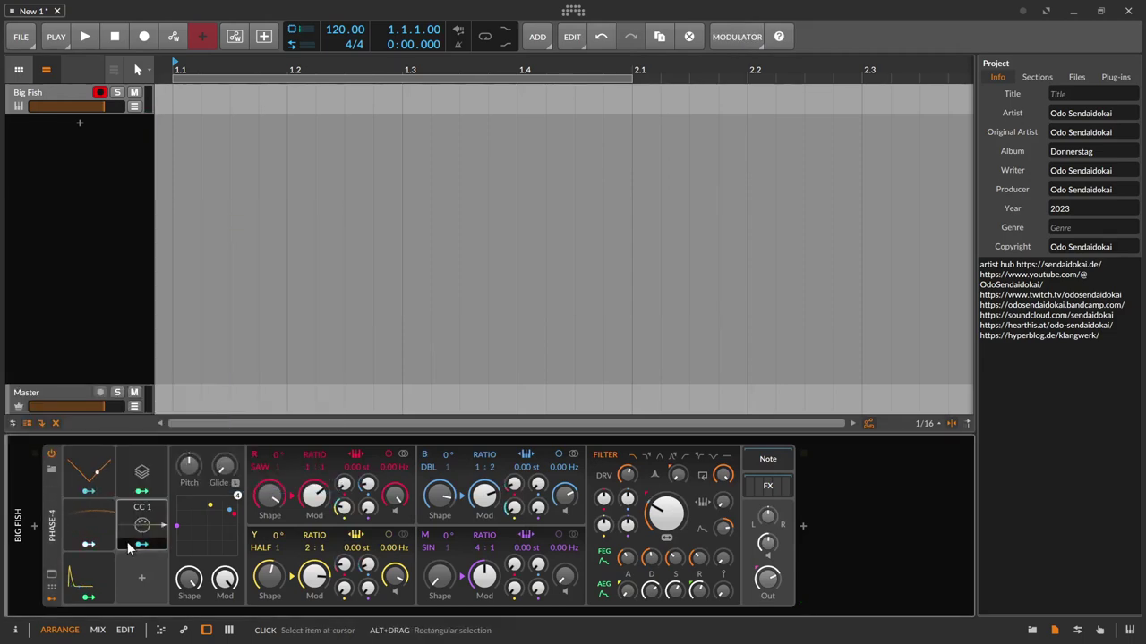
{"action": "left_click", "coordinate": [155, 501]}
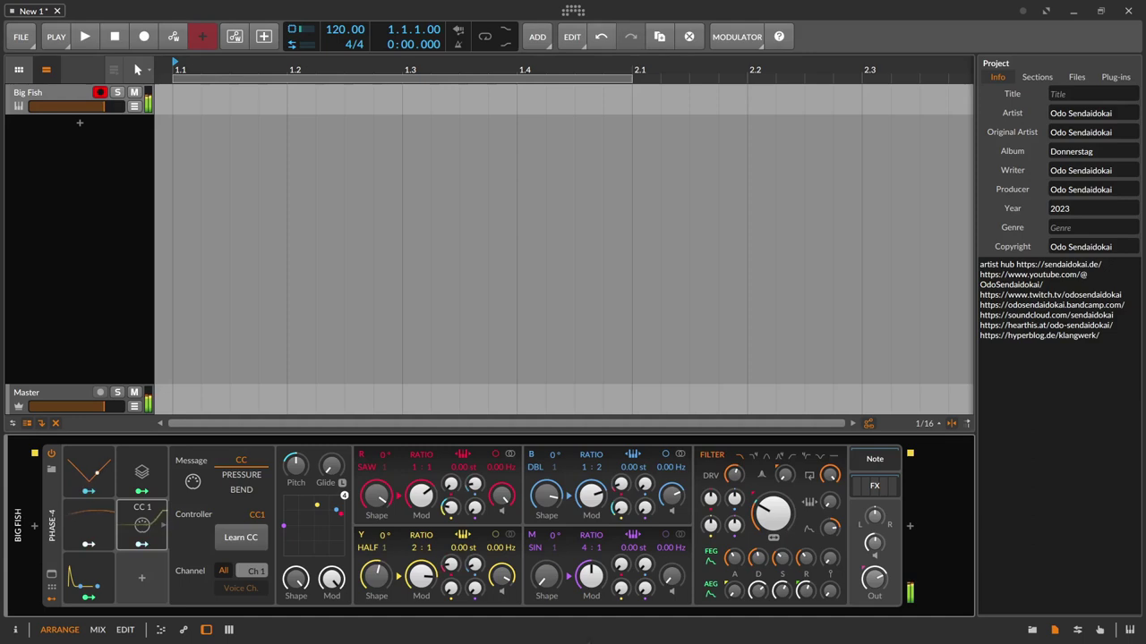
Step: Route CC 1 to the filter's feedback and FEG Amount, and adjust the modulation amounts
{"action": "left_click", "coordinate": [145, 545]}
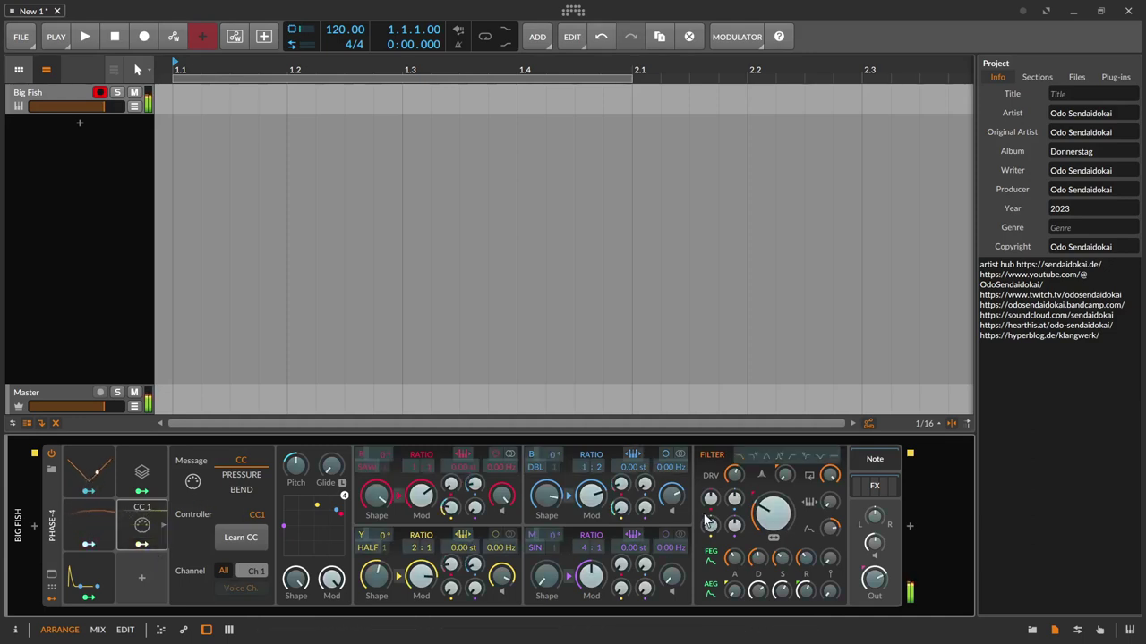
{"action": "mouse_move", "coordinate": [830, 475]}
{"action": "left_mouse_down"}
{"action": "mouse_move", "coordinate": [830, 528]}
{"action": "mouse_move", "coordinate": [832, 478]}
{"action": "left_mouse_up"}
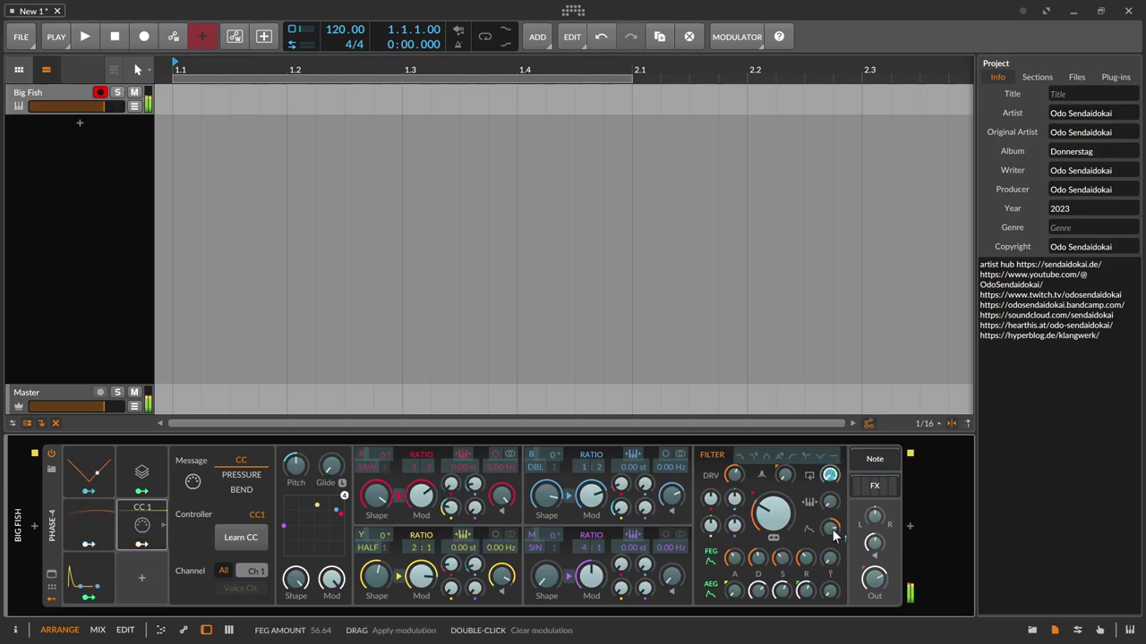
{"action": "mouse_move", "coordinate": [832, 528]}
{"action": "left_mouse_down"}
{"action": "mouse_move", "coordinate": [832, 543]}
{"action": "mouse_move", "coordinate": [834, 530]}
{"action": "left_mouse_up"}
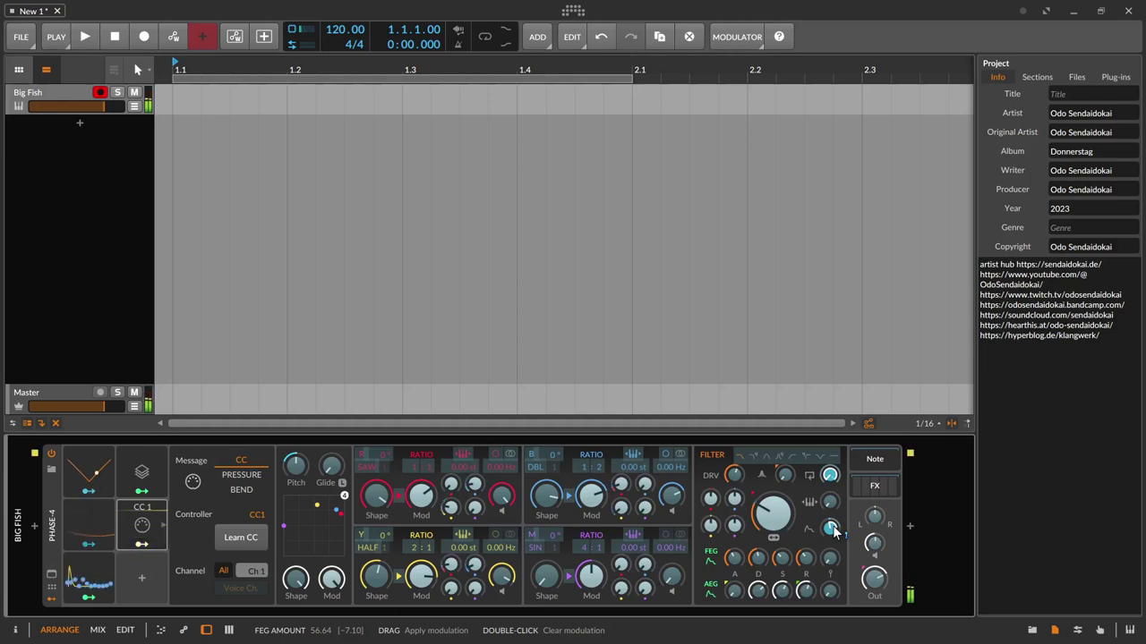
{"action": "left_click_drag", "start_coordinate": [833, 530], "coordinate": [832, 530]}
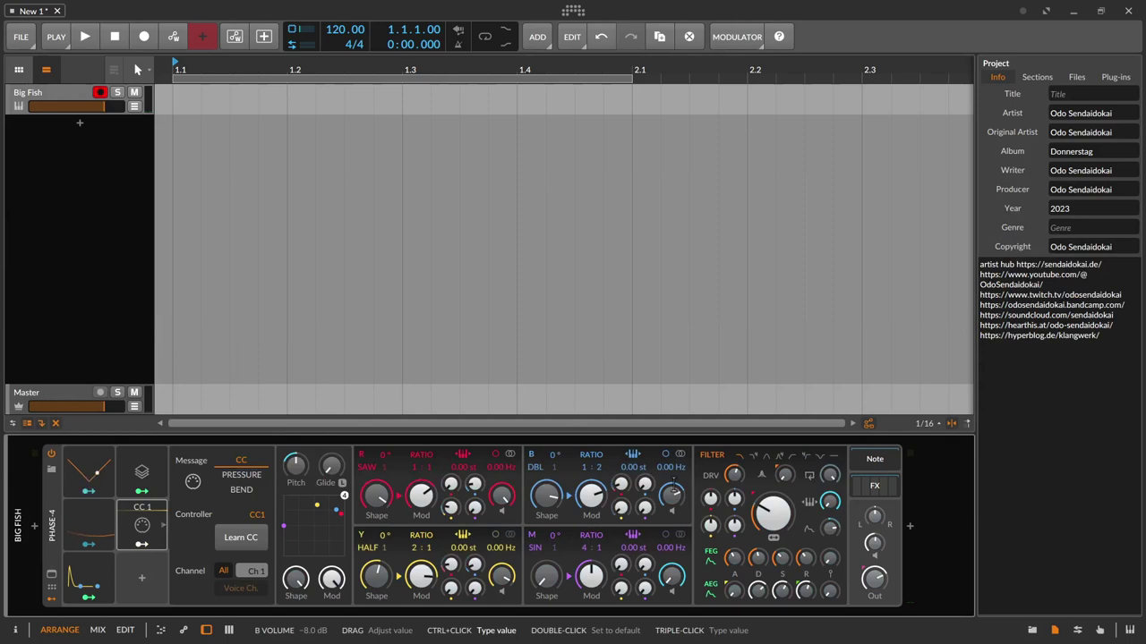
Step: Duplicate CC 1 into the slot beneath, have it learn CC11, and route it to the filter frequency
{"action": "left_click_drag", "start_coordinate": [122, 514], "coordinate": [139, 580]}
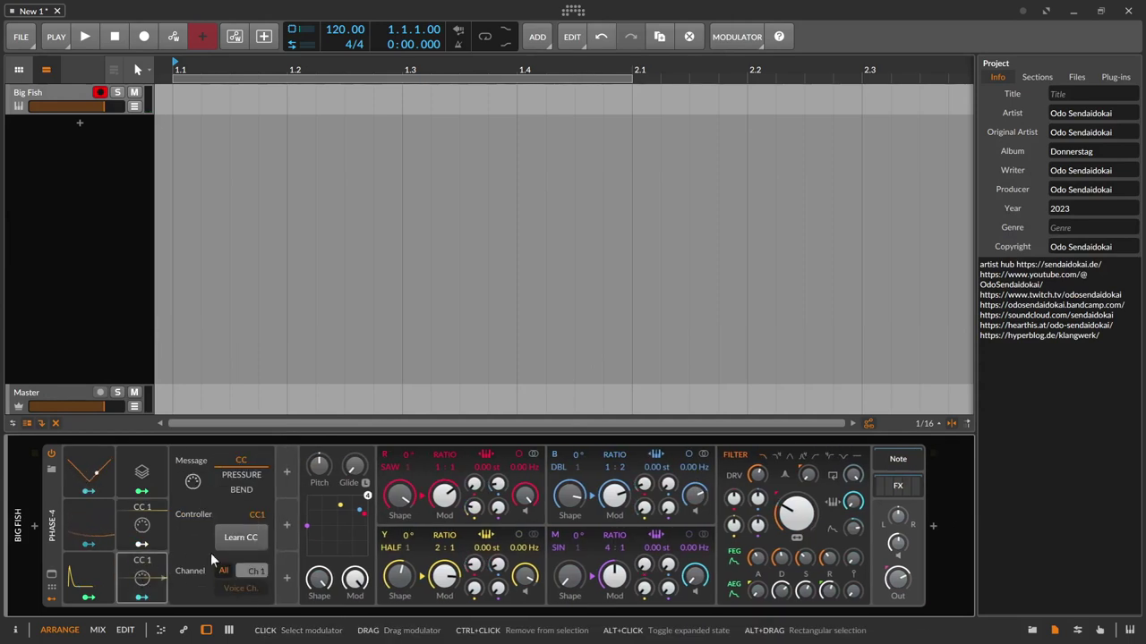
{"action": "left_click", "coordinate": [242, 537]}
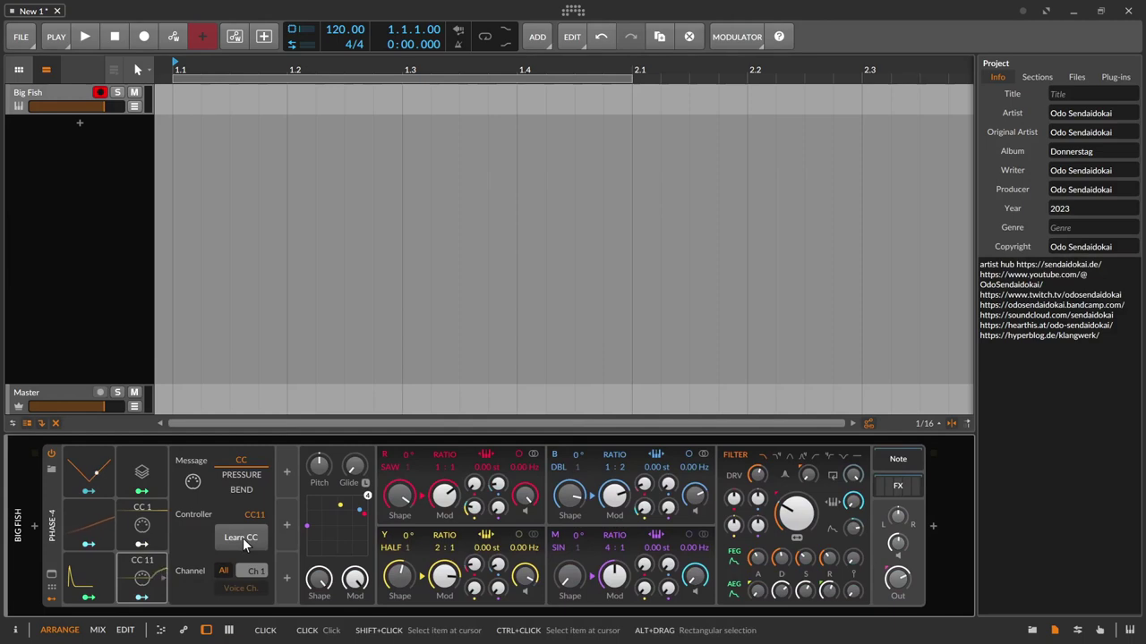
{"action": "left_click", "coordinate": [141, 597]}
{"action": "left_click_drag", "start_coordinate": [797, 513], "coordinate": [797, 497]}
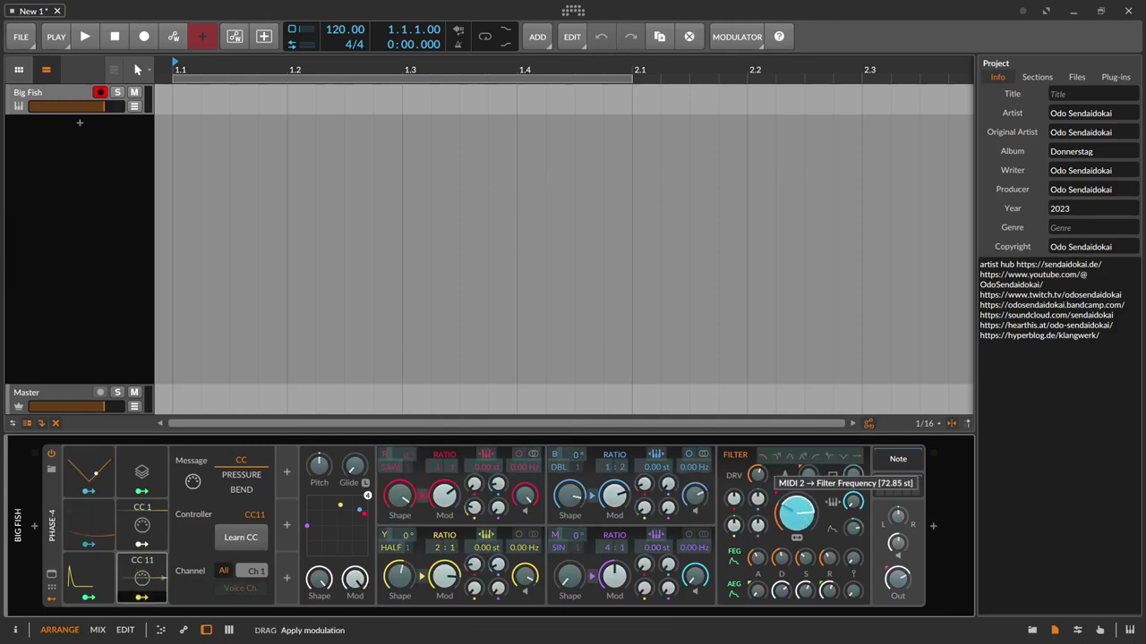
{"action": "left_click_drag", "start_coordinate": [792, 523], "coordinate": [792, 506]}
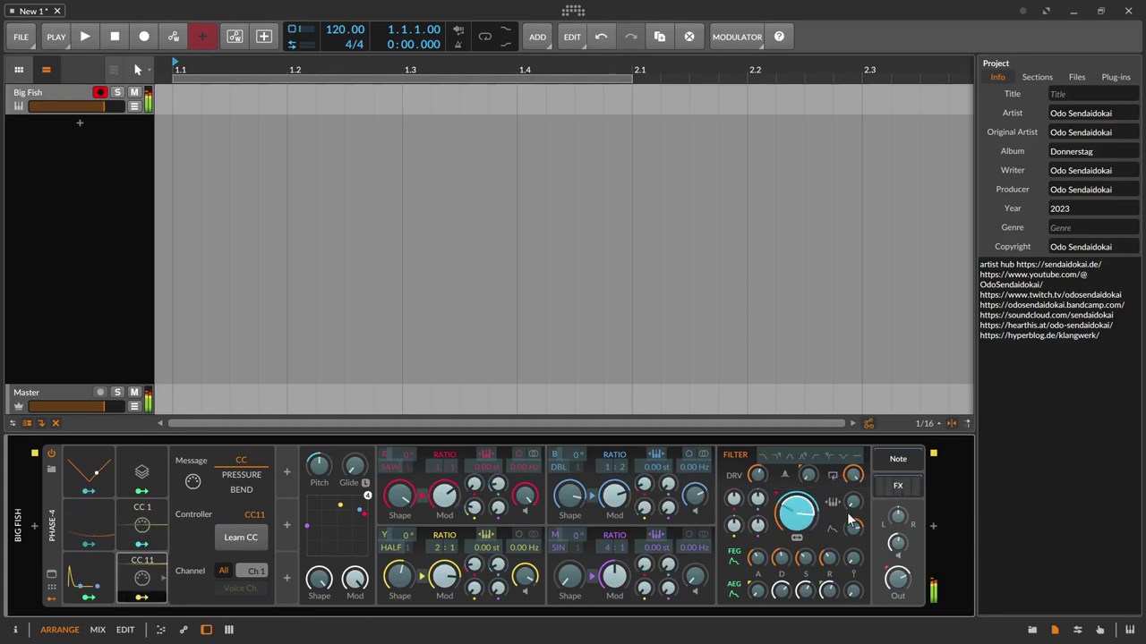
Step: Route CC 11 to the filter's feedback, drive and resonance, and readjust its filter frequency amount
{"action": "left_click_drag", "start_coordinate": [853, 475], "coordinate": [853, 483]}
{"action": "left_click_drag", "start_coordinate": [757, 475], "coordinate": [761, 477]}
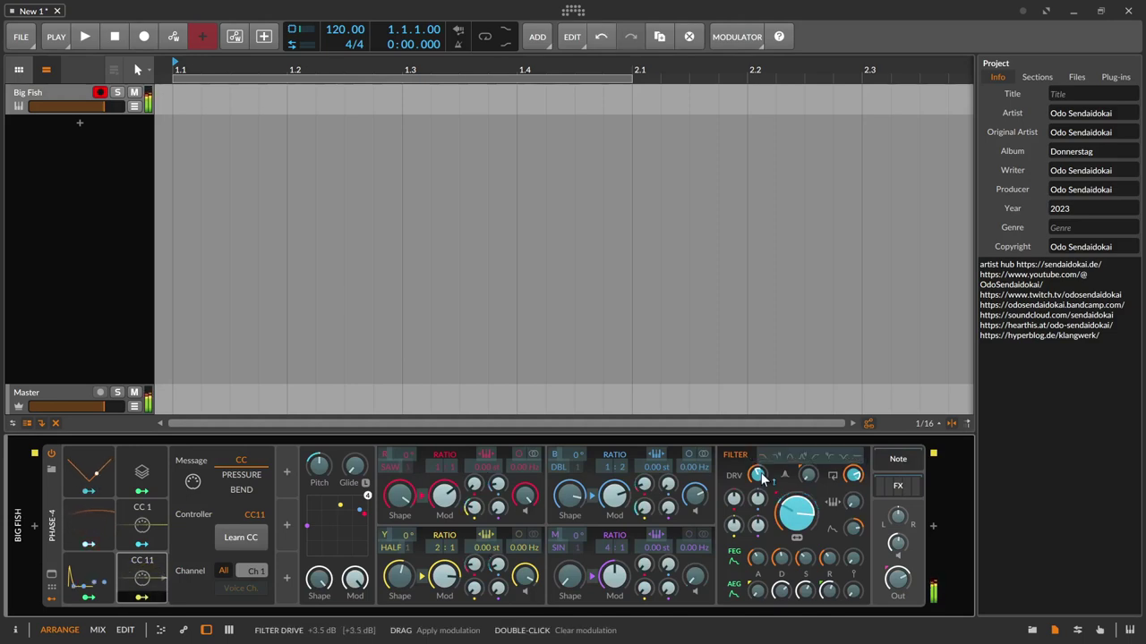
{"action": "left_click_drag", "start_coordinate": [796, 512], "coordinate": [810, 462]}
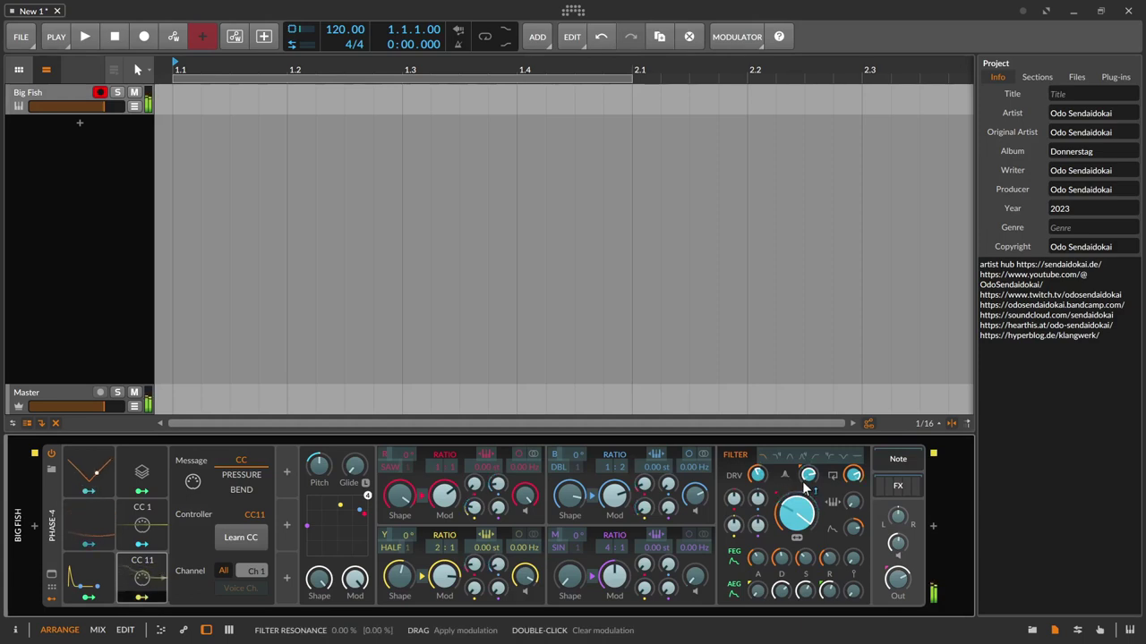
{"action": "left_click", "coordinate": [757, 481]}
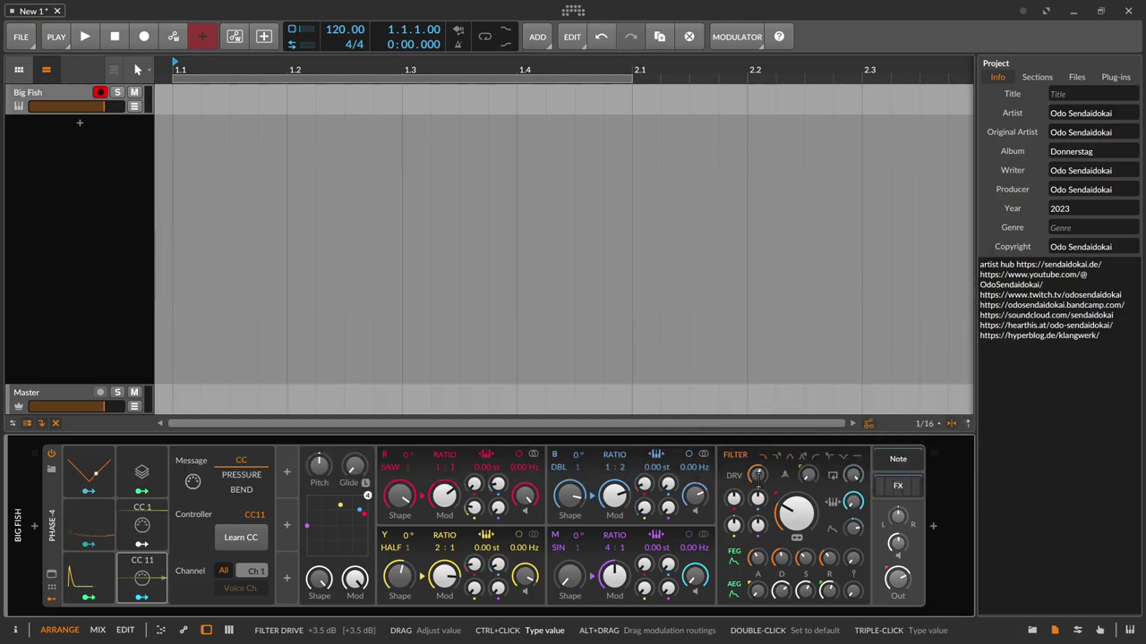
Step: Collapse the CC 11 settings and add an Expressions modulator at the head of a new modulator column
{"action": "left_click", "coordinate": [131, 557]}
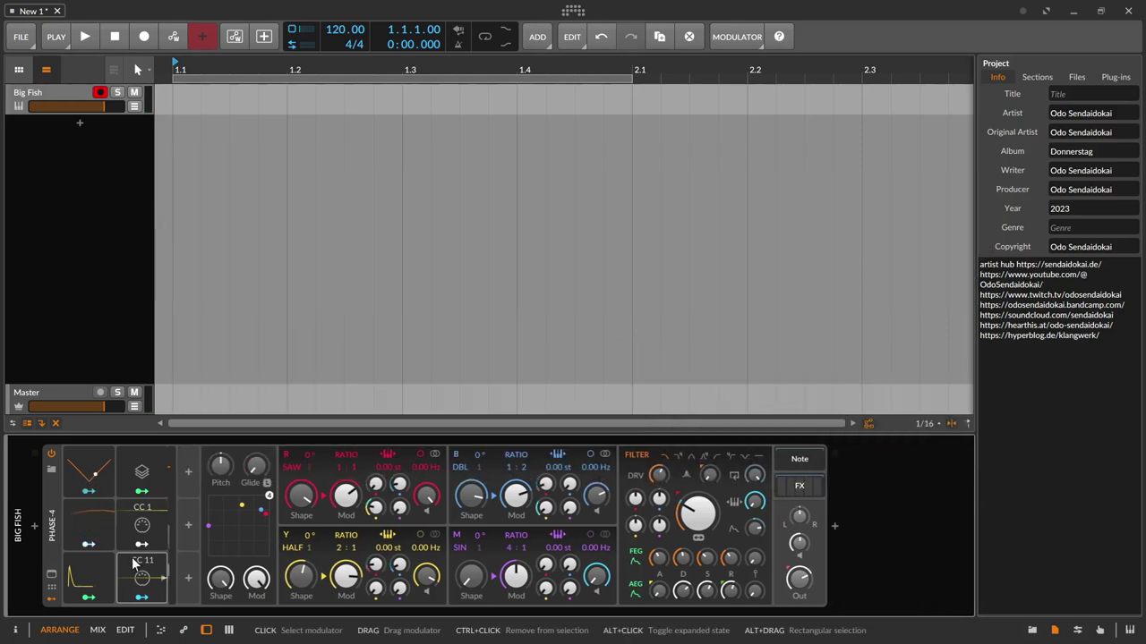
{"action": "left_click", "coordinate": [178, 474]}
{"action": "type", "text": "ex"}
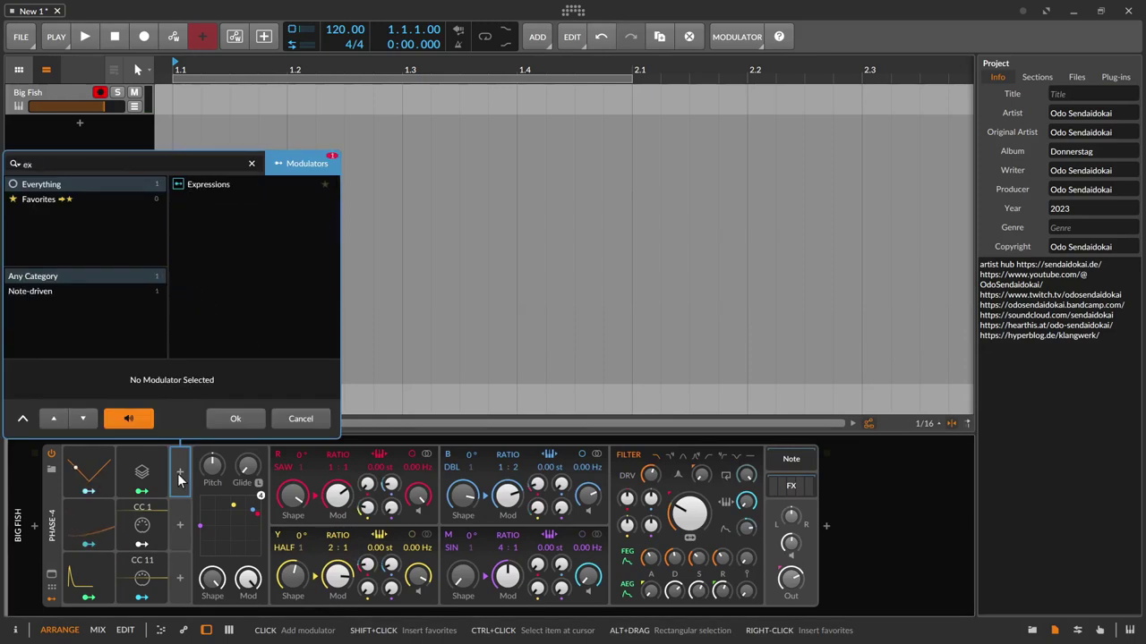
{"action": "key", "text": "Return"}
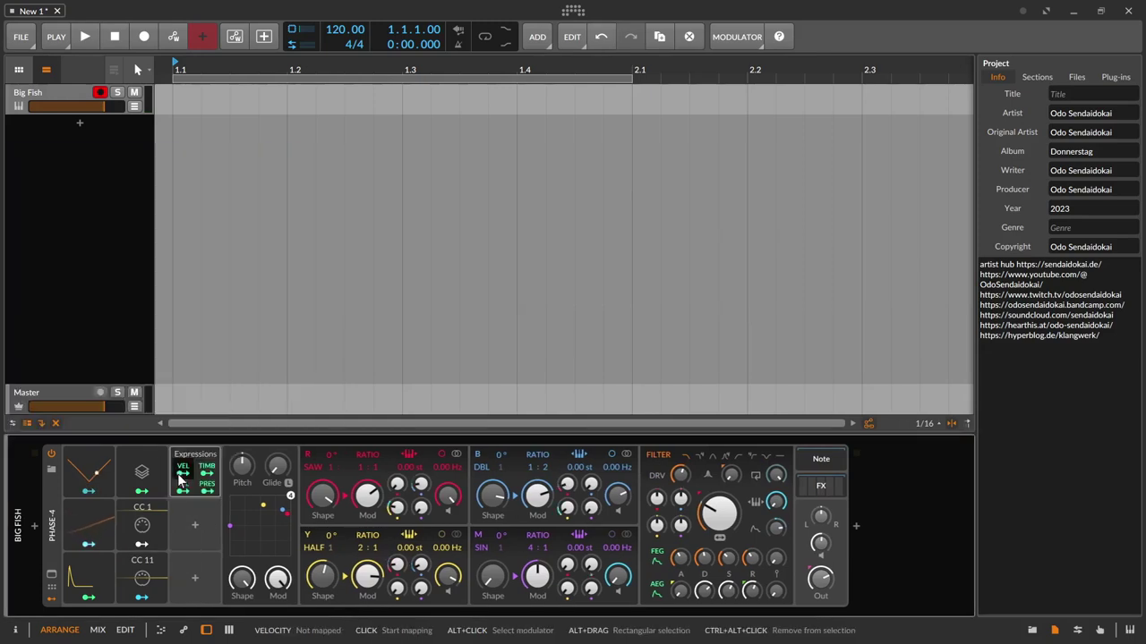
Step: Add a Macro modulator in the slot beneath Expressions and name it Rel Vel
{"action": "left_click", "coordinate": [195, 525]}
{"action": "type", "text": "mac"}
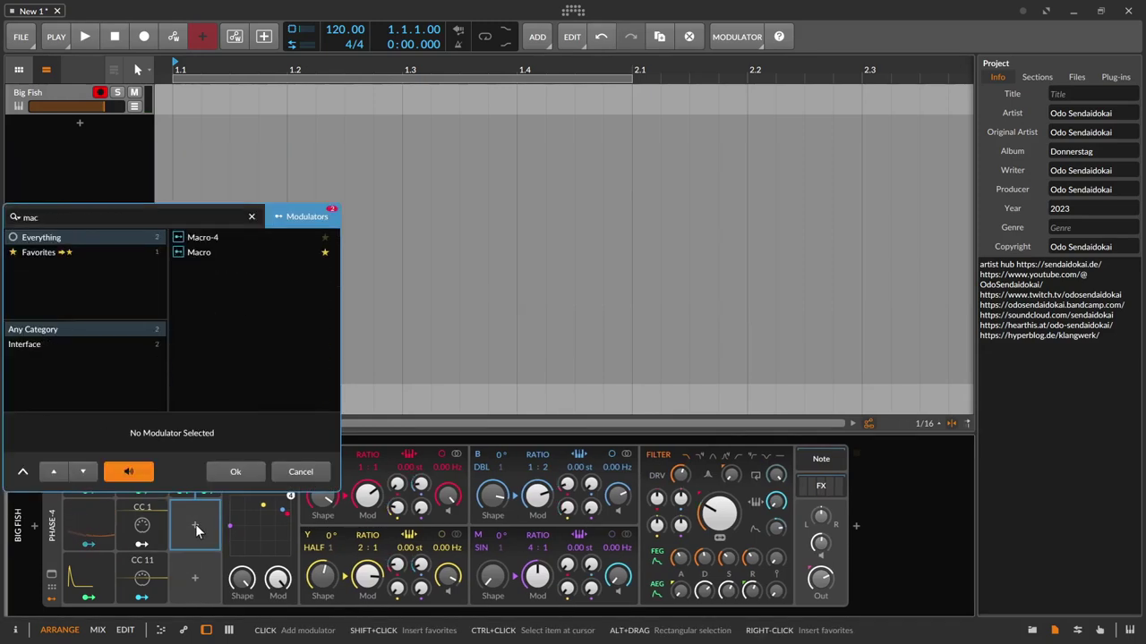
{"action": "key", "text": "Return"}
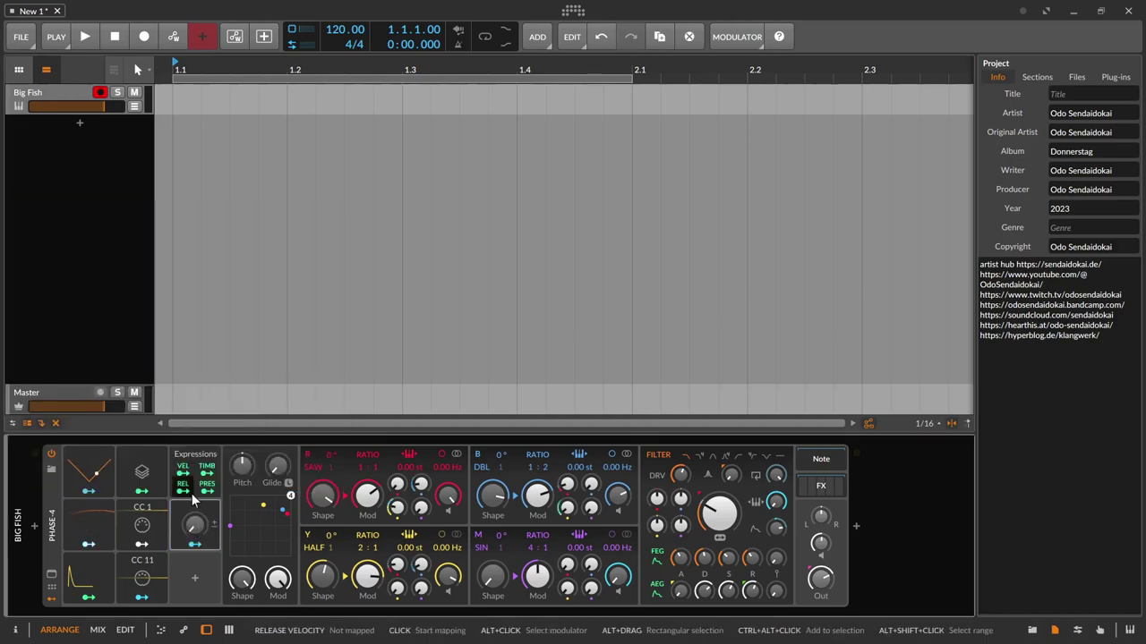
{"action": "left_click", "coordinate": [196, 507]}
{"action": "type", "text": "Rel Vel"}
{"action": "key", "text": "Return"}
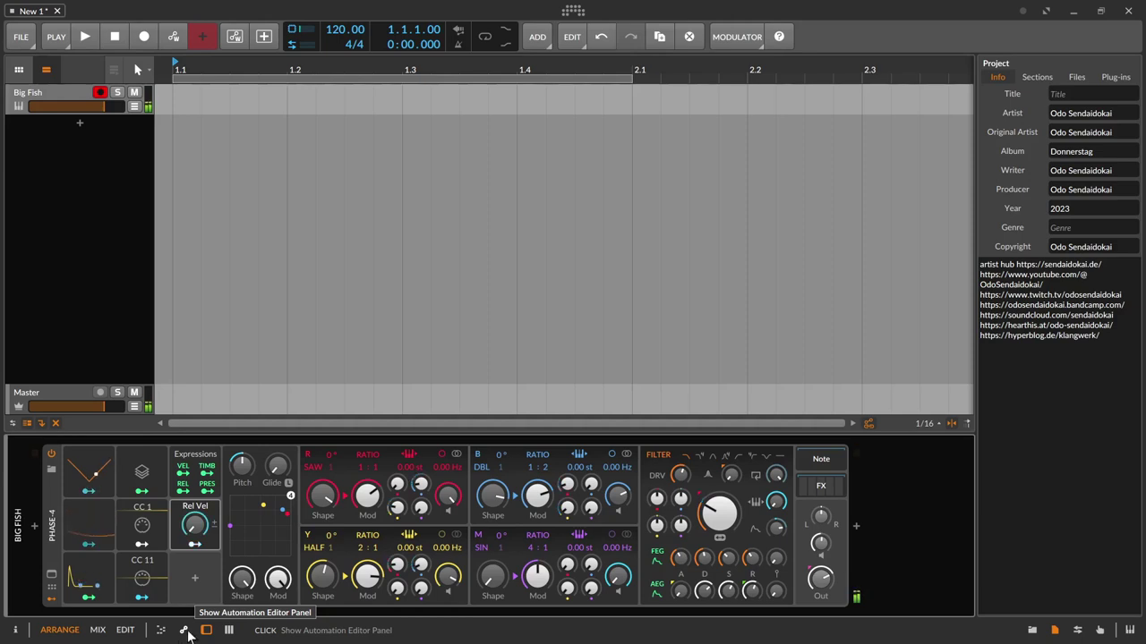
Step: Route the release velocity expression to the Rel Vel macro and to the amplitude envelope's release time
{"action": "left_click", "coordinate": [194, 543]}
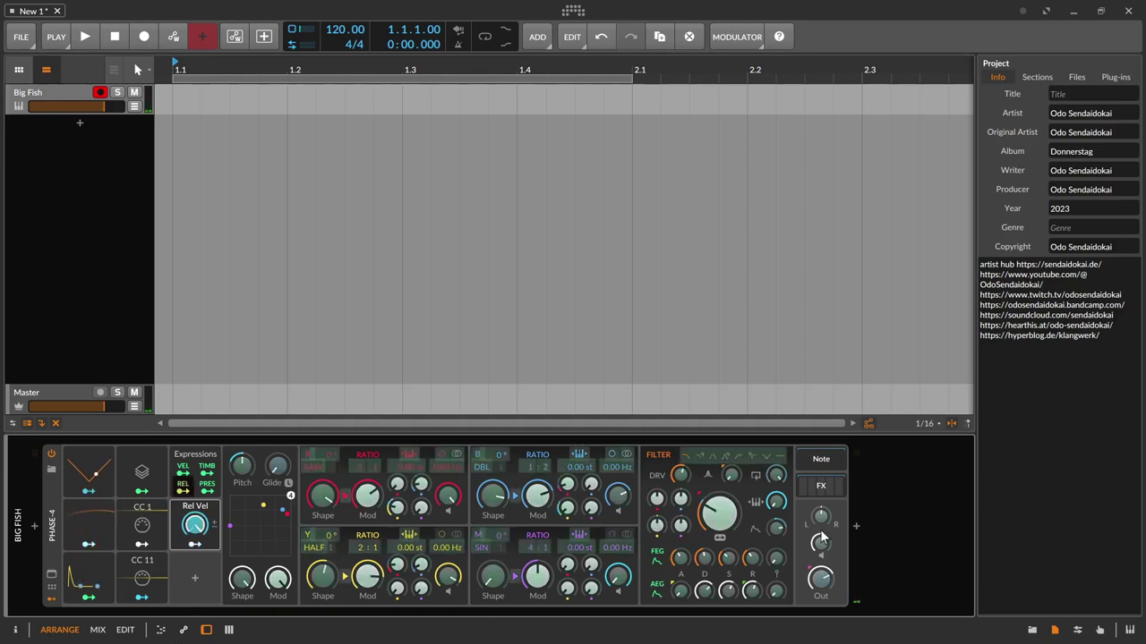
{"action": "left_click_drag", "start_coordinate": [752, 591], "coordinate": [756, 593]}
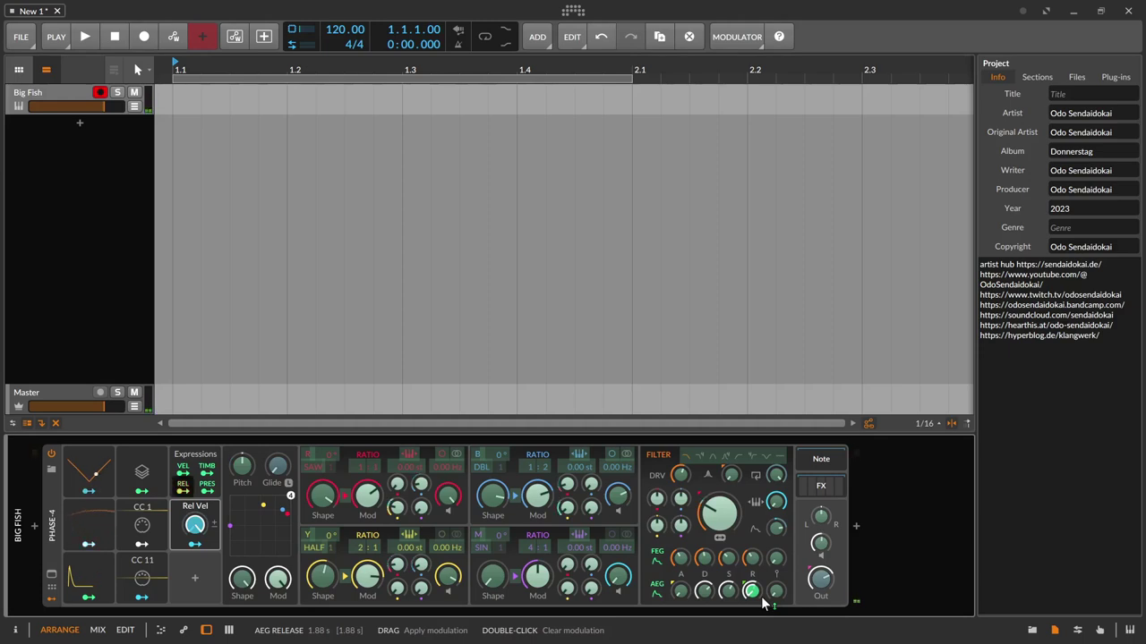
{"action": "left_click", "coordinate": [821, 520]}
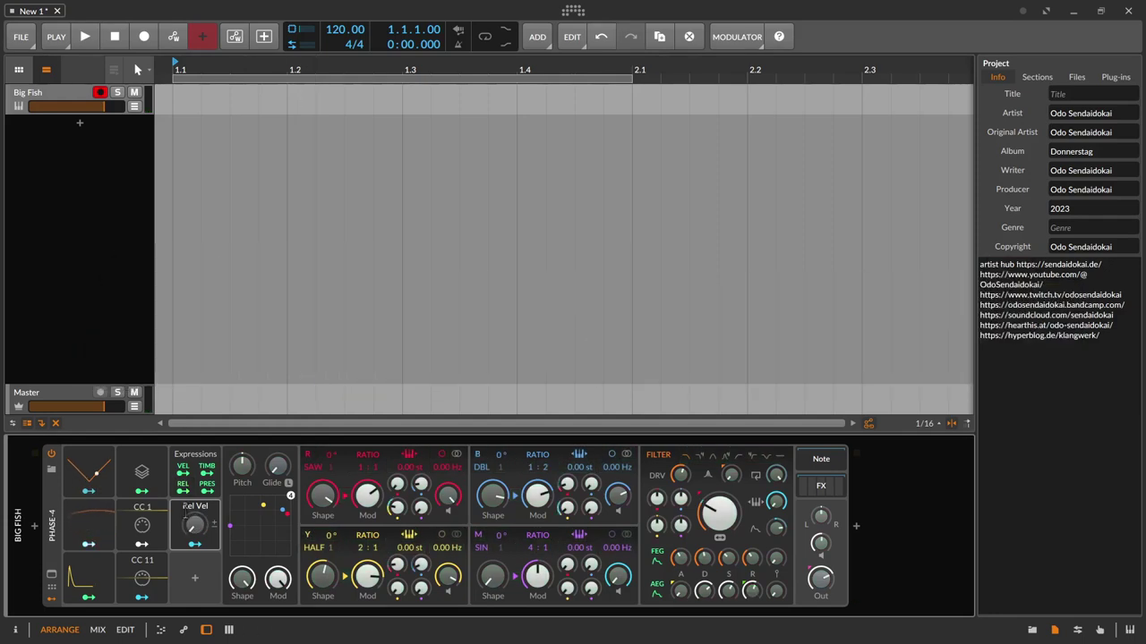
Step: Duplicate the Rel Vel macro into the slot beneath it and name the copy Aftert
{"action": "left_click_drag", "start_coordinate": [194, 512], "coordinate": [177, 579]}
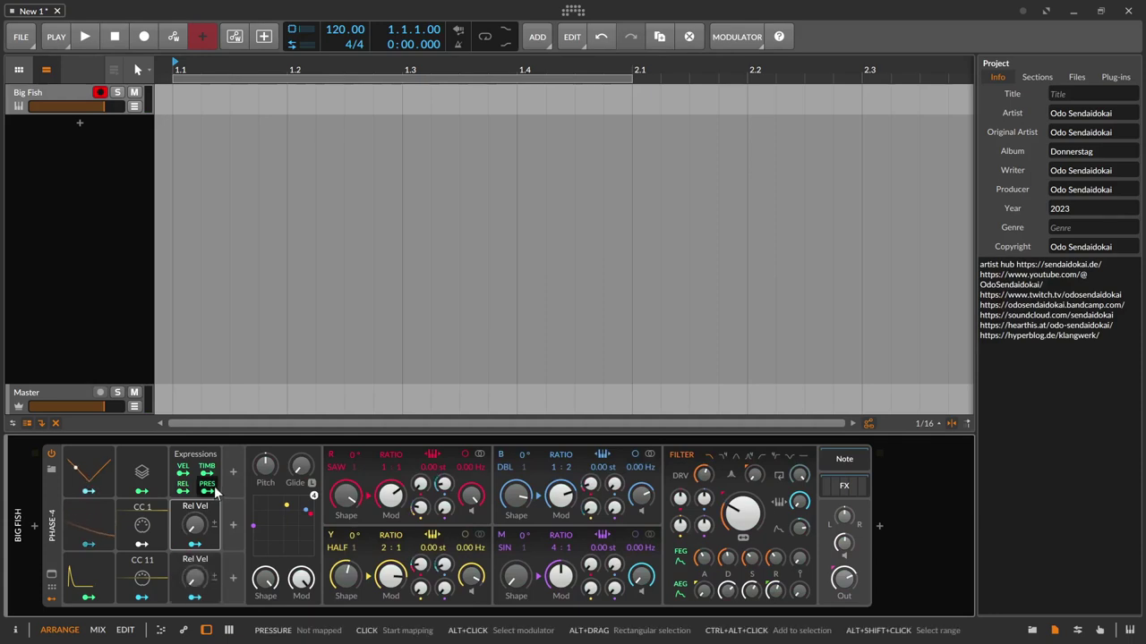
{"action": "double_click", "coordinate": [184, 559]}
{"action": "type", "text": "Aftert"}
{"action": "key", "text": "Return"}
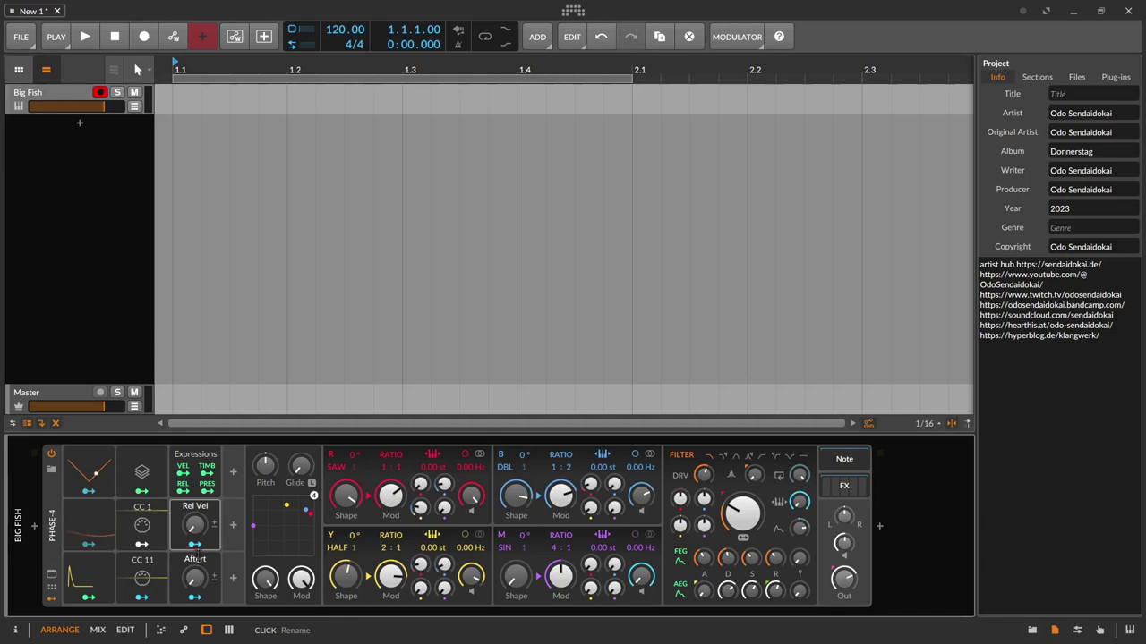
Step: Review the release velocity mapping, and route the pressure expression to the Aftert macro
{"action": "left_click", "coordinate": [185, 485]}
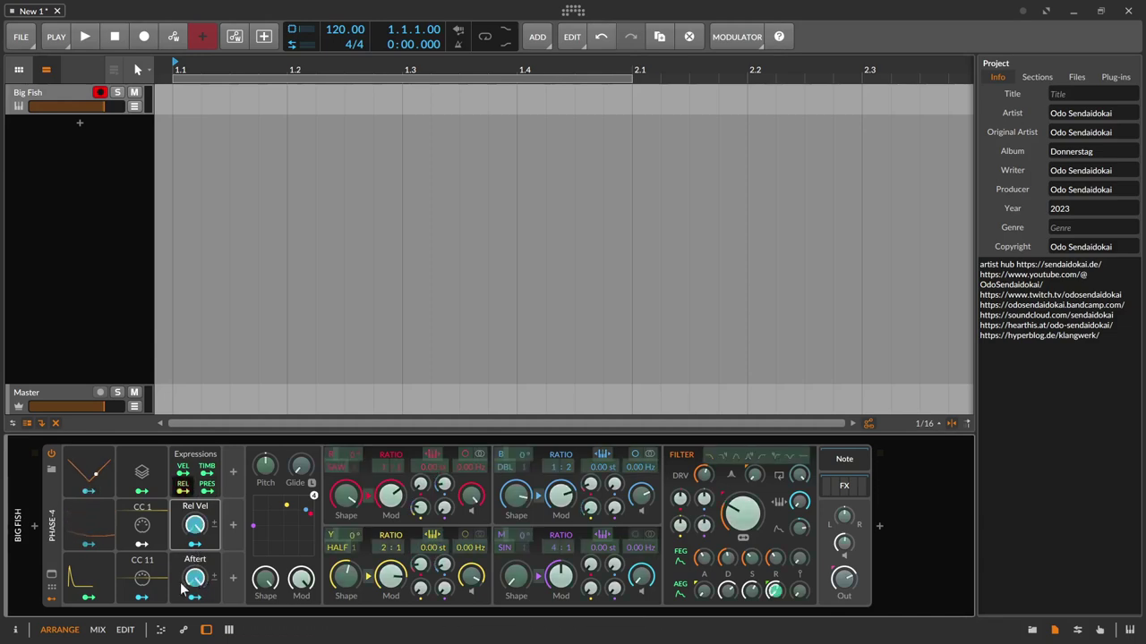
{"action": "left_click", "coordinate": [206, 486]}
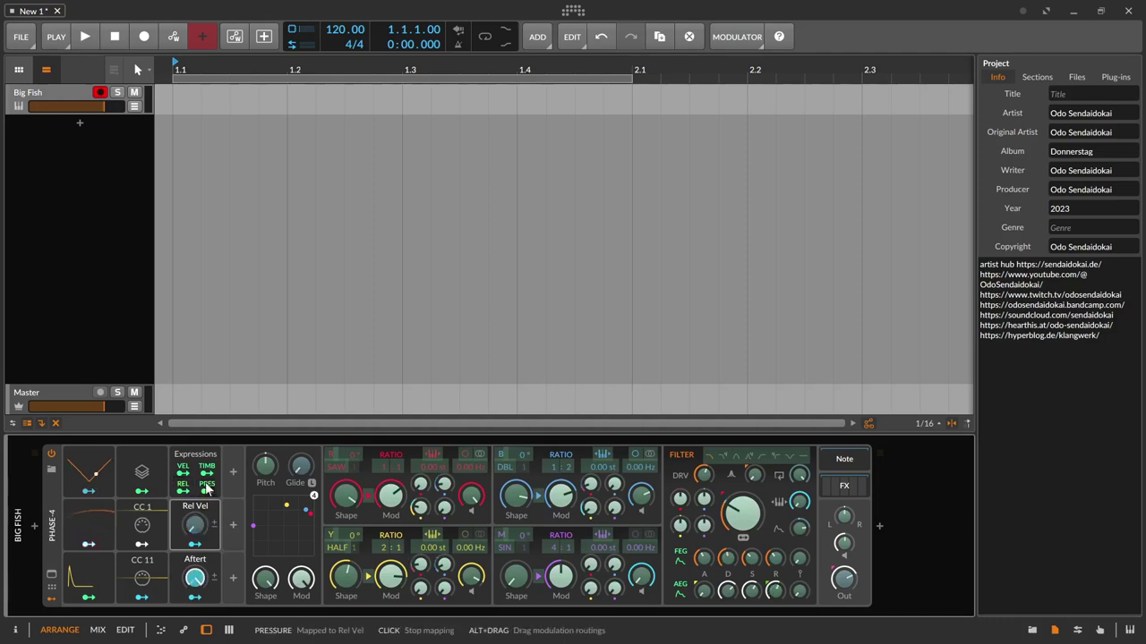
{"action": "left_click", "coordinate": [206, 486]}
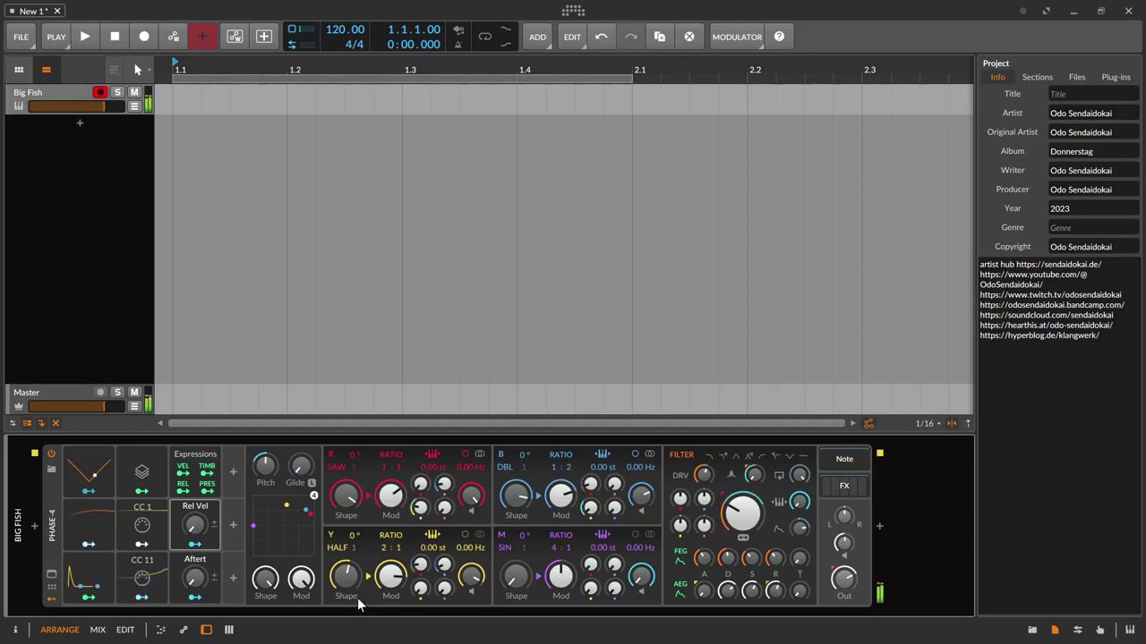
Step: Route the Aftert macro to oscillator R's overall modulation amount and three of its small modulation source amounts
{"action": "left_click", "coordinate": [197, 605]}
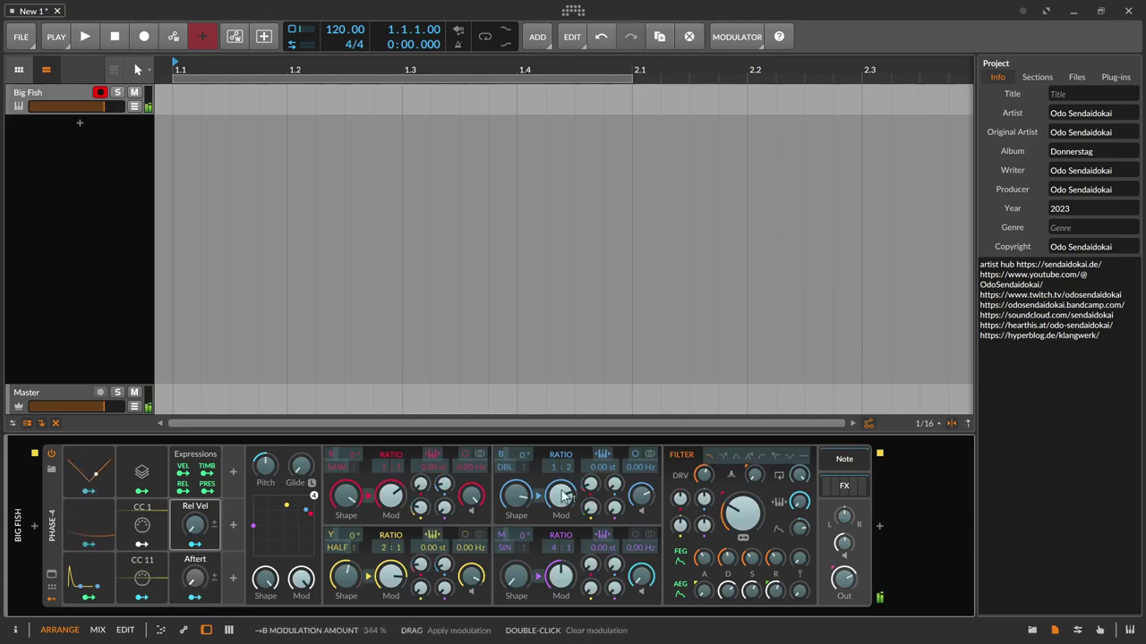
{"action": "left_click_drag", "start_coordinate": [451, 486], "coordinate": [451, 468]}
{"action": "left_click_drag", "start_coordinate": [420, 508], "coordinate": [395, 492]}
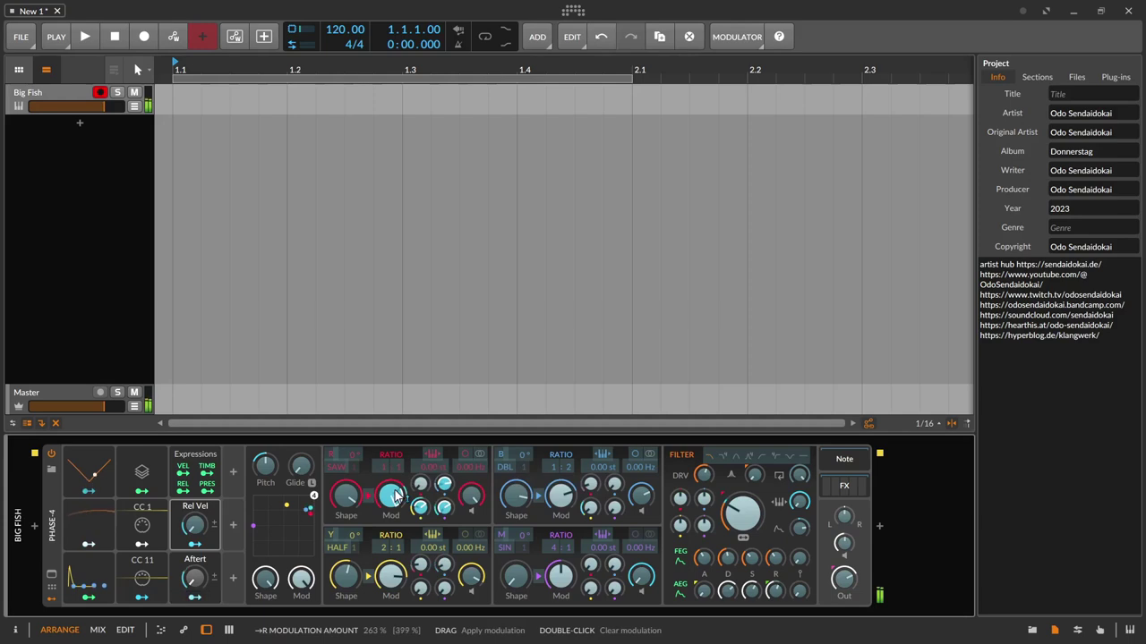
{"action": "left_click_drag", "start_coordinate": [444, 483], "coordinate": [444, 504]}
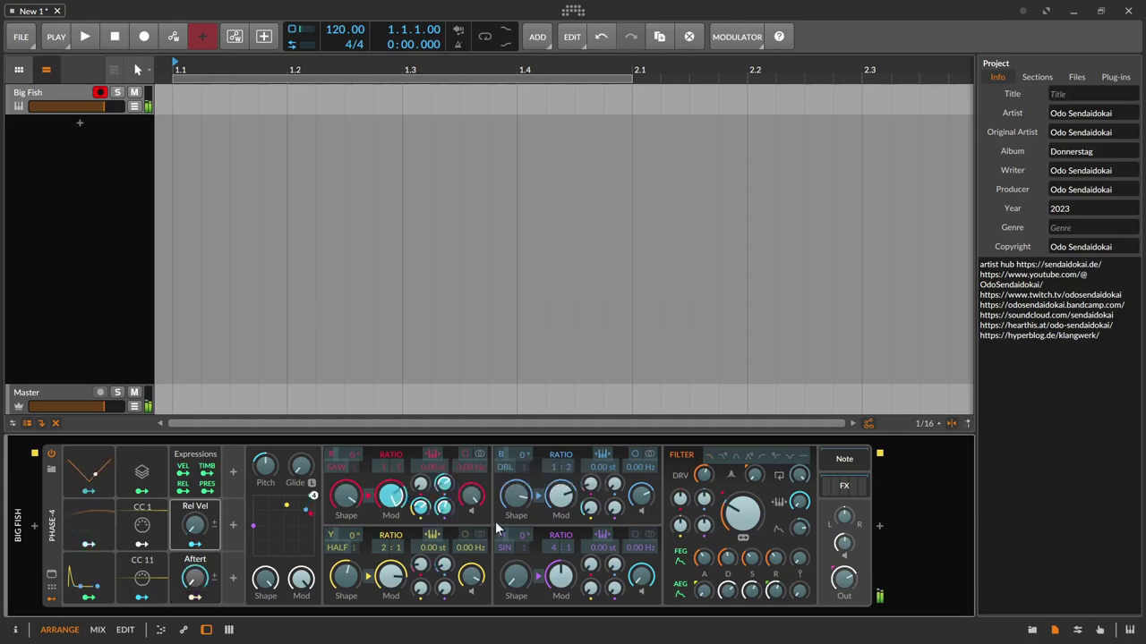
Step: Extend the Aftert routing to the output levels of oscillators B, M and Y, Y's shaping amount and M's modulation amount
{"action": "left_click_drag", "start_coordinate": [640, 497], "coordinate": [641, 493]}
{"action": "left_click_drag", "start_coordinate": [641, 575], "coordinate": [641, 572]}
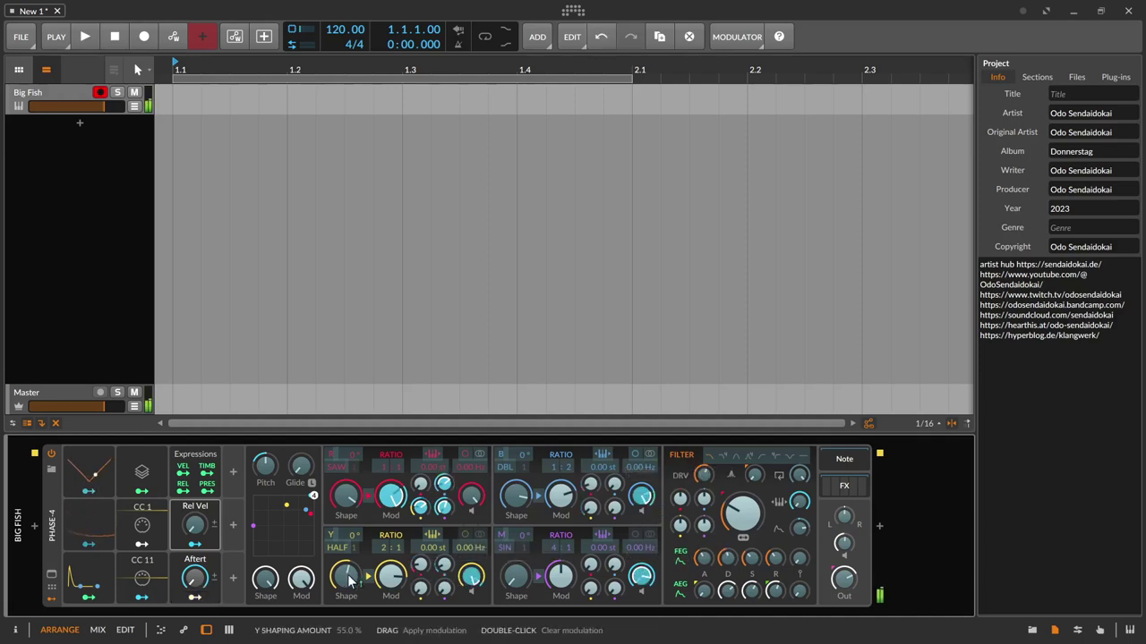
{"action": "left_click_drag", "start_coordinate": [349, 582], "coordinate": [349, 573]}
{"action": "left_click_drag", "start_coordinate": [560, 580], "coordinate": [562, 566]}
Step: Route Aftert to oscillator B's modulation amount and to the frequency offset and stereo detuning of oscillators B and R
{"action": "left_click_drag", "start_coordinate": [577, 510], "coordinate": [650, 457]}
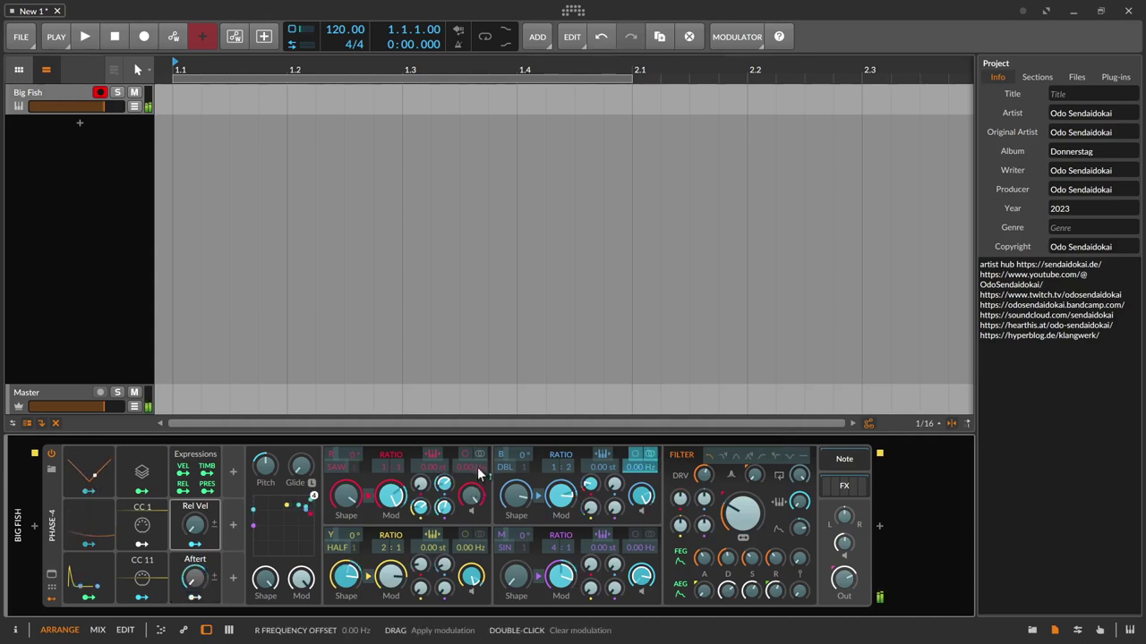
{"action": "left_click_drag", "start_coordinate": [484, 466], "coordinate": [483, 464]}
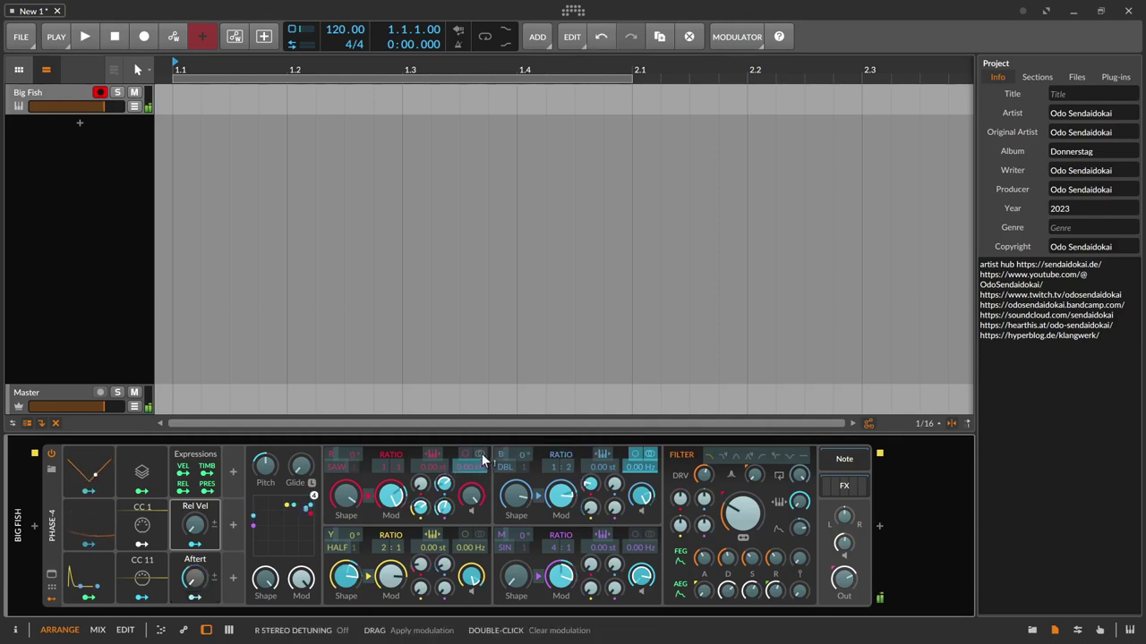
{"action": "left_click", "coordinate": [480, 455]}
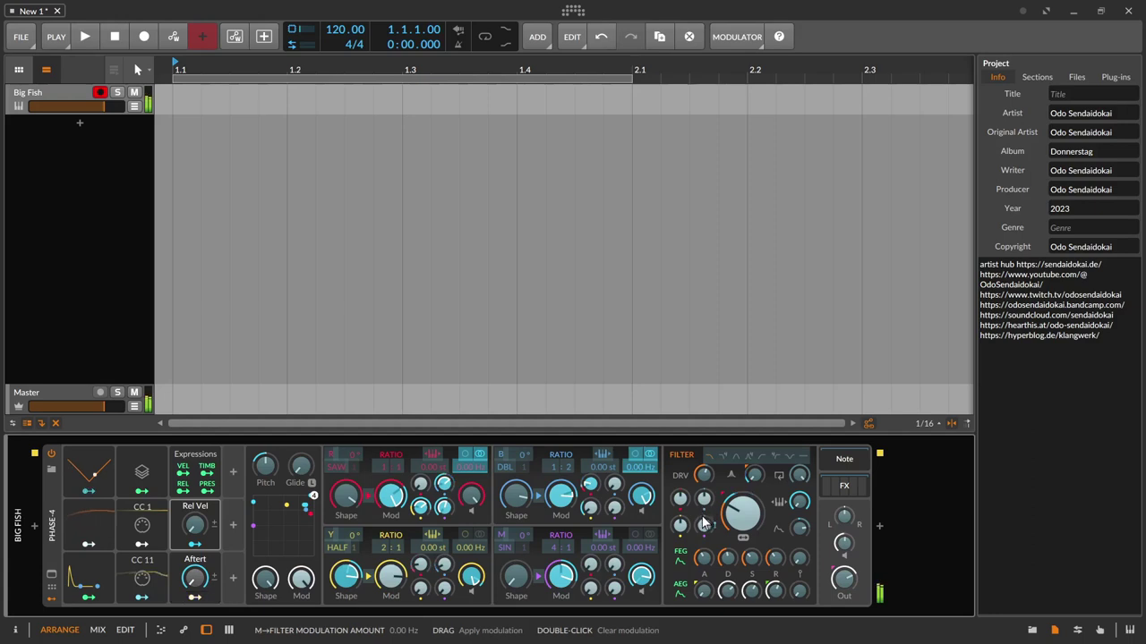
Step: Route Aftert to the M-to-filter modulation amount and end the mapping
{"action": "left_click_drag", "start_coordinate": [705, 526], "coordinate": [705, 484]}
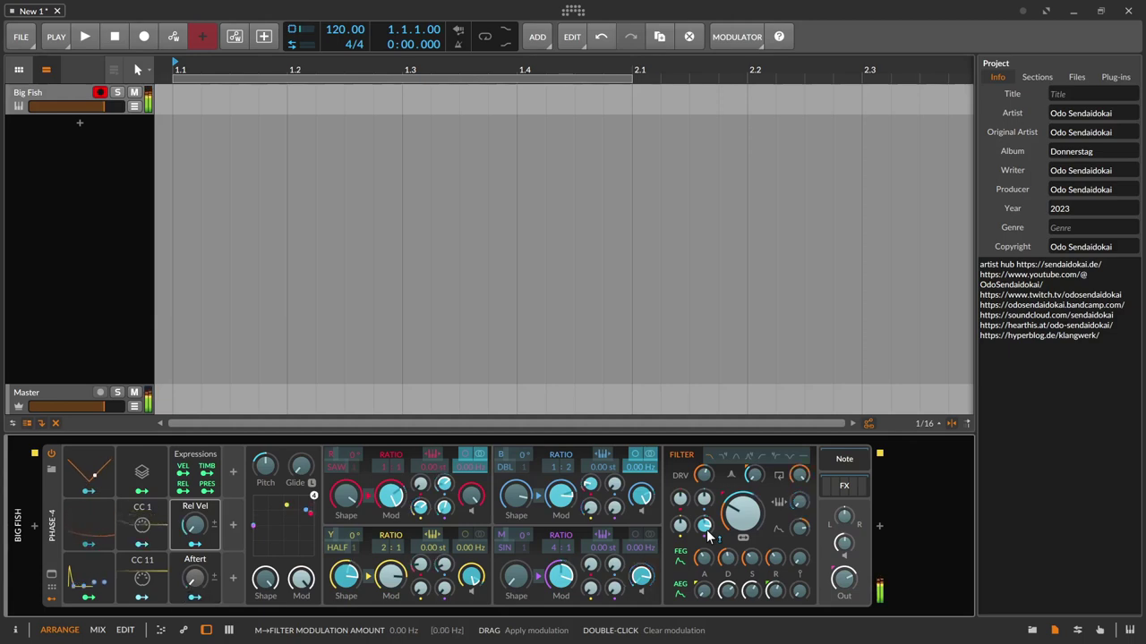
{"action": "key", "text": "Escape"}
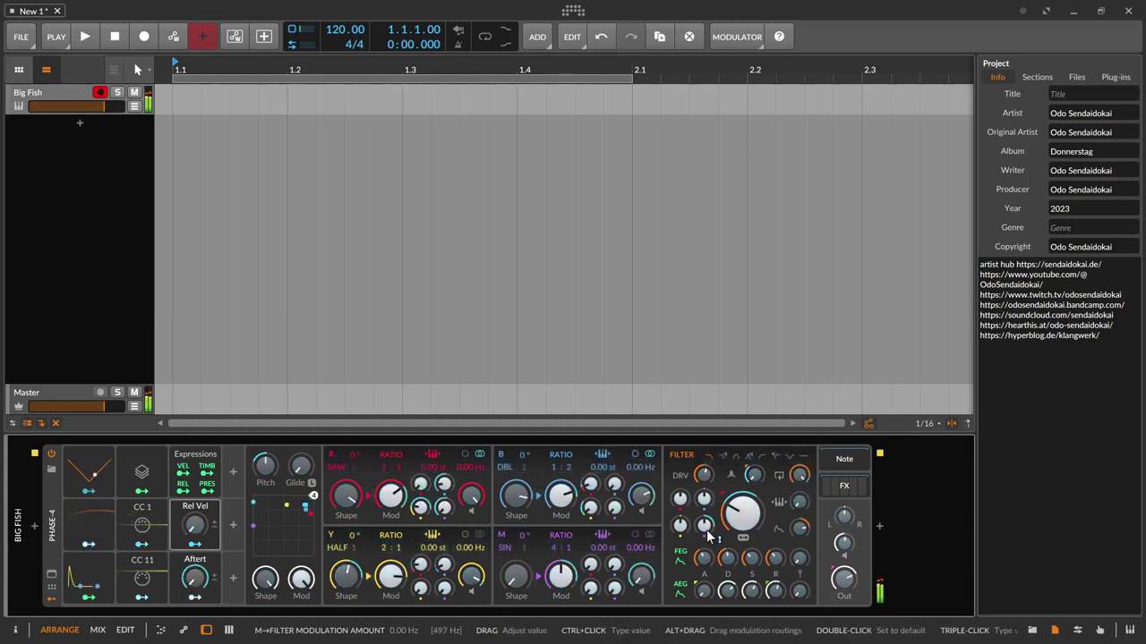